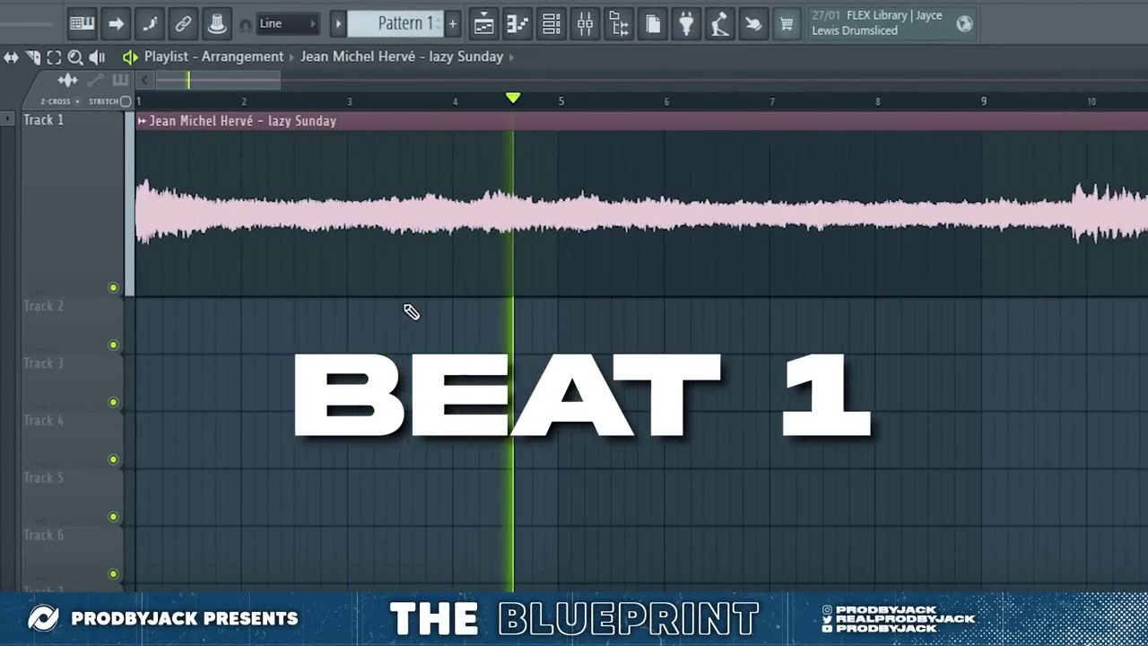
# Audition the lazy Sunday sample on Track 1 from around bar 9
pyautogui.scroll(-3, 414, 303)
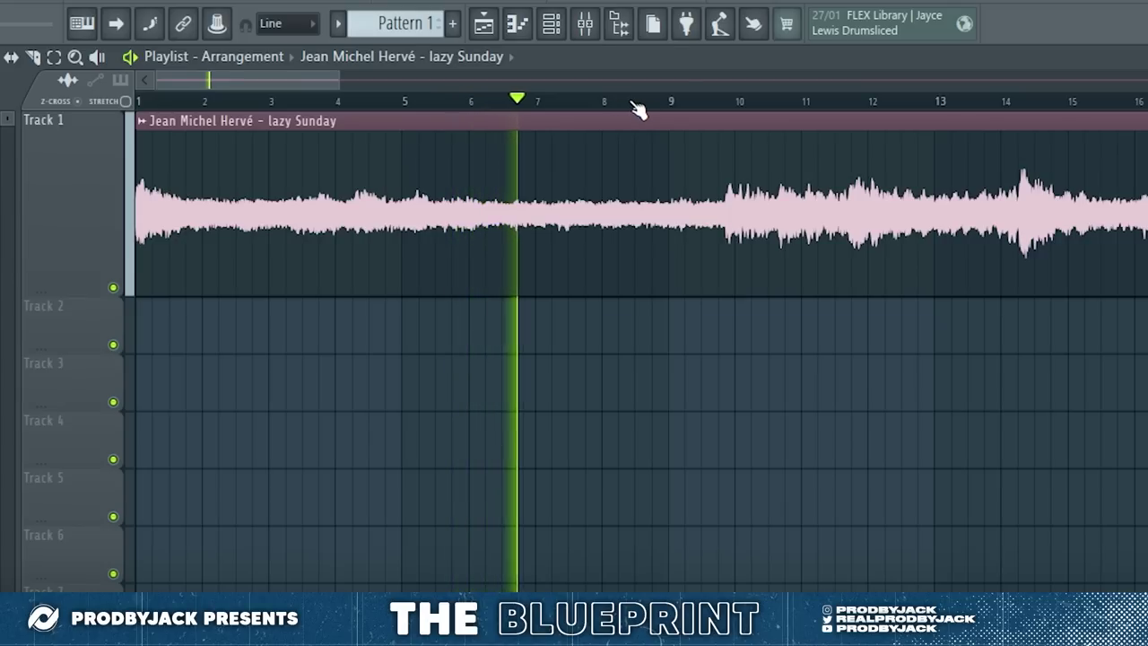
pyautogui.click(691, 103)
pyautogui.scroll(3, 979, 387)
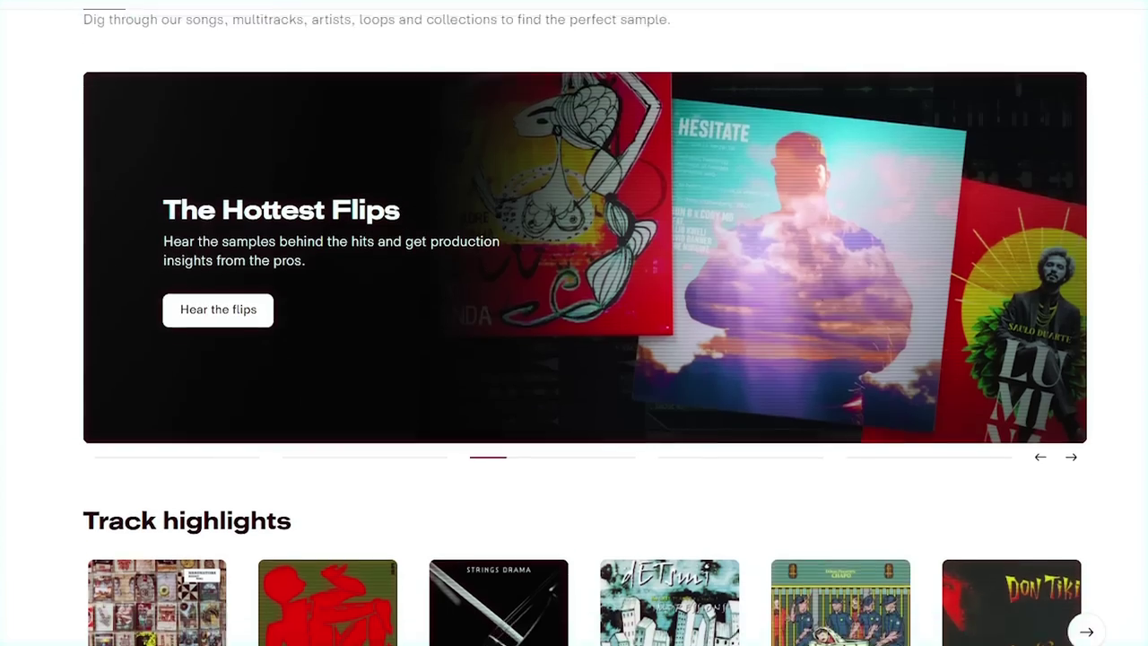
# Browse the sample site's track highlights and filter the track catalog by the Hip Hop / Rap genre and by BPM
pyautogui.scroll(-5, 574, 323)
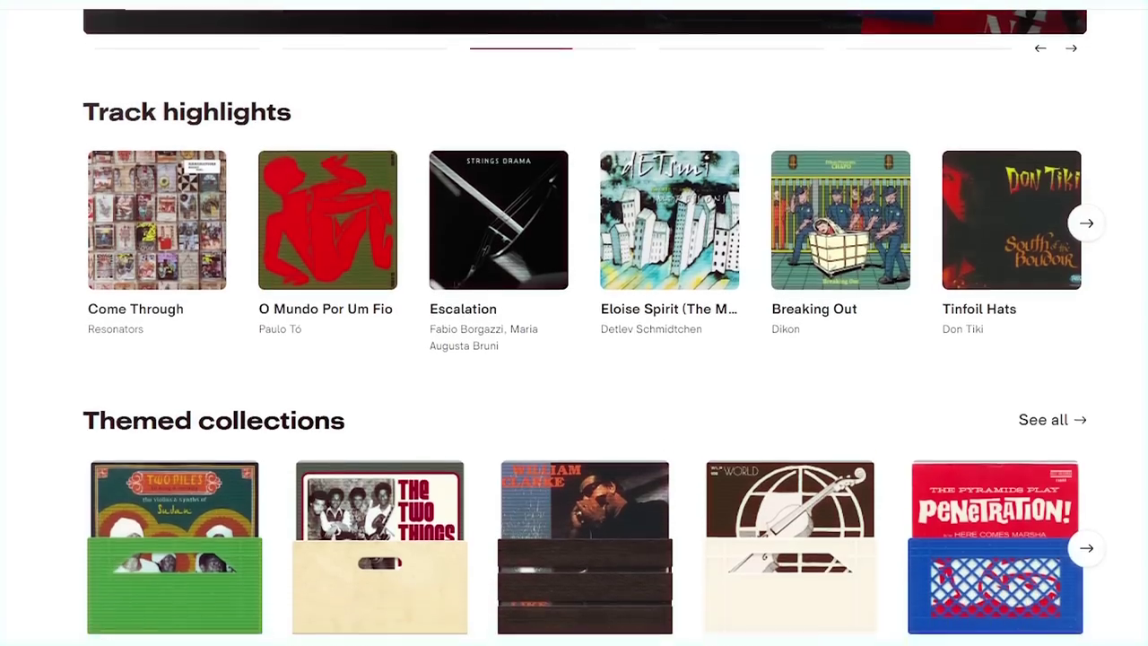
pyautogui.scroll(-5, 574, 323)
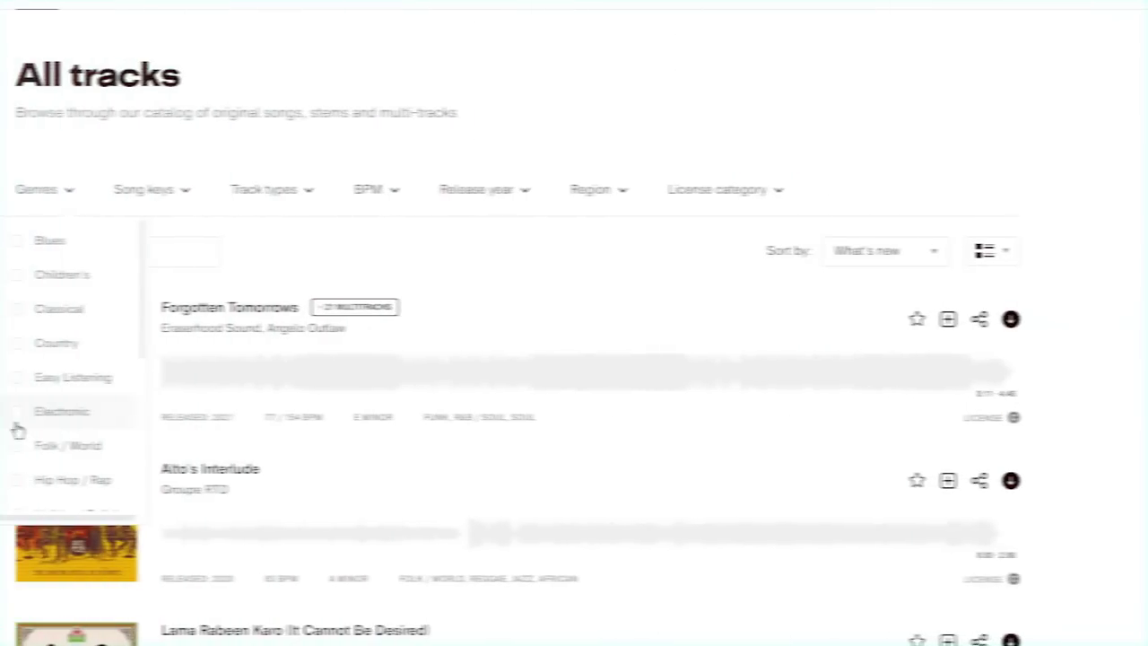
pyautogui.click(18, 480)
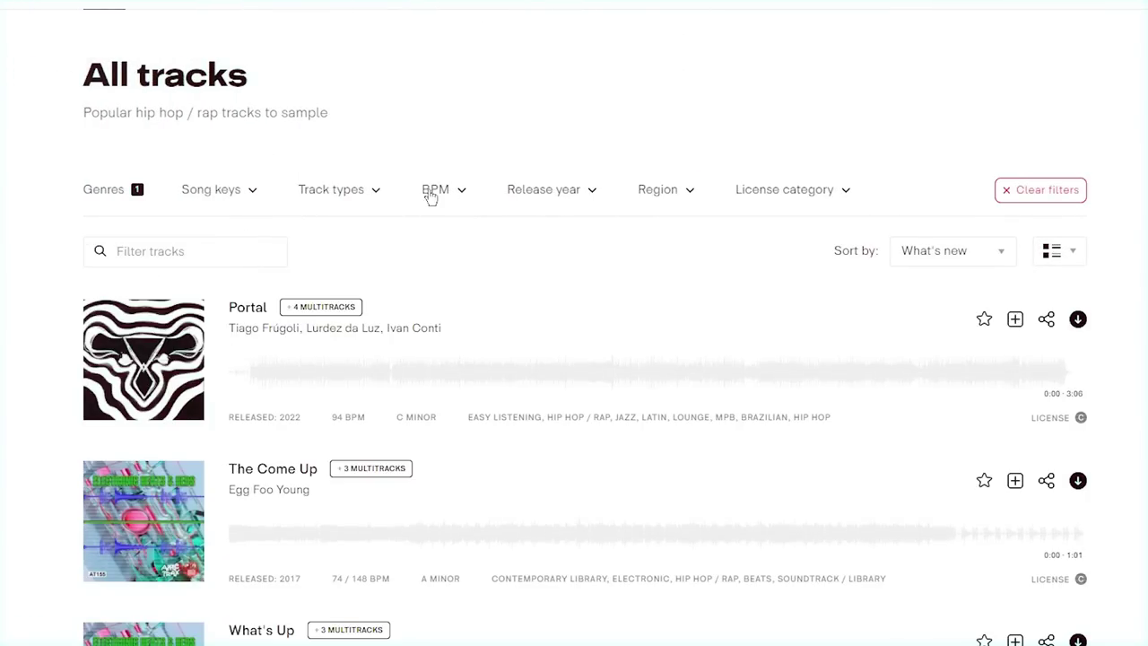
pyautogui.moveTo(508, 240); pyautogui.dragTo(471, 240)
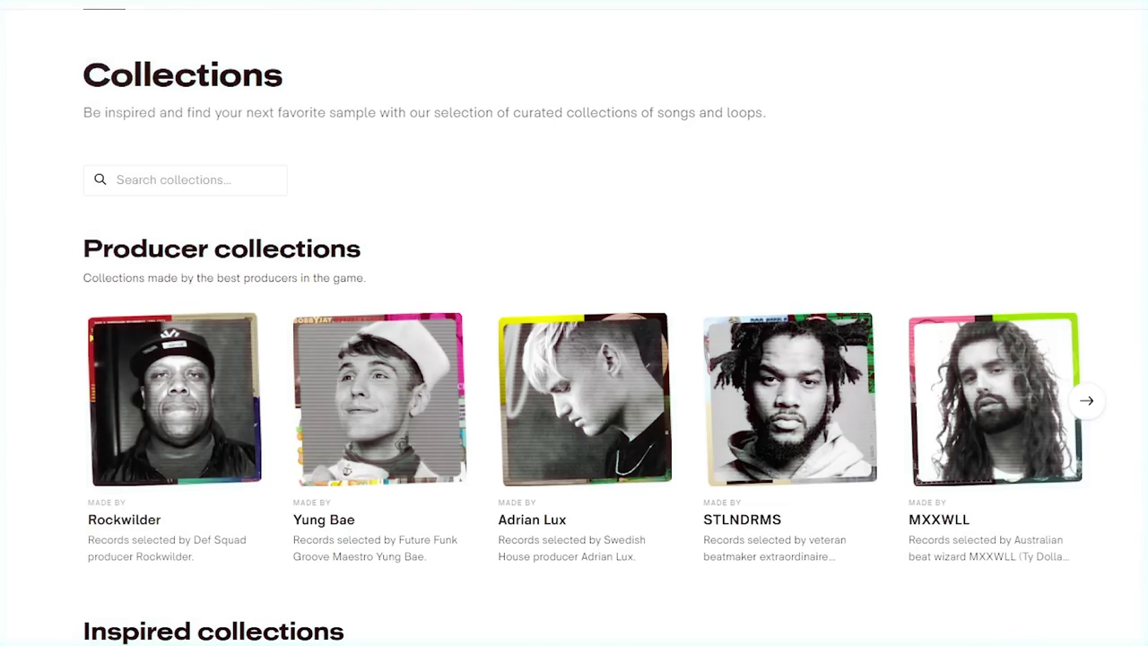
# Look through the Producer and Inspired collections and examine the tracks in the Drake collection
pyautogui.scroll(-5, 574, 323)
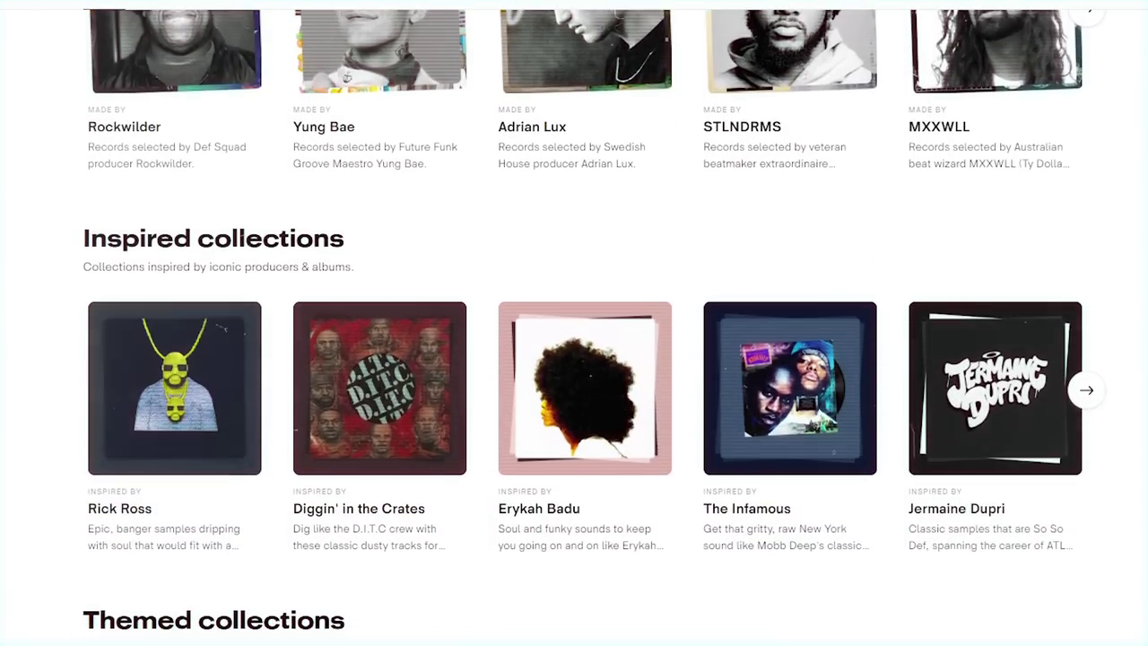
pyautogui.click(1089, 395)
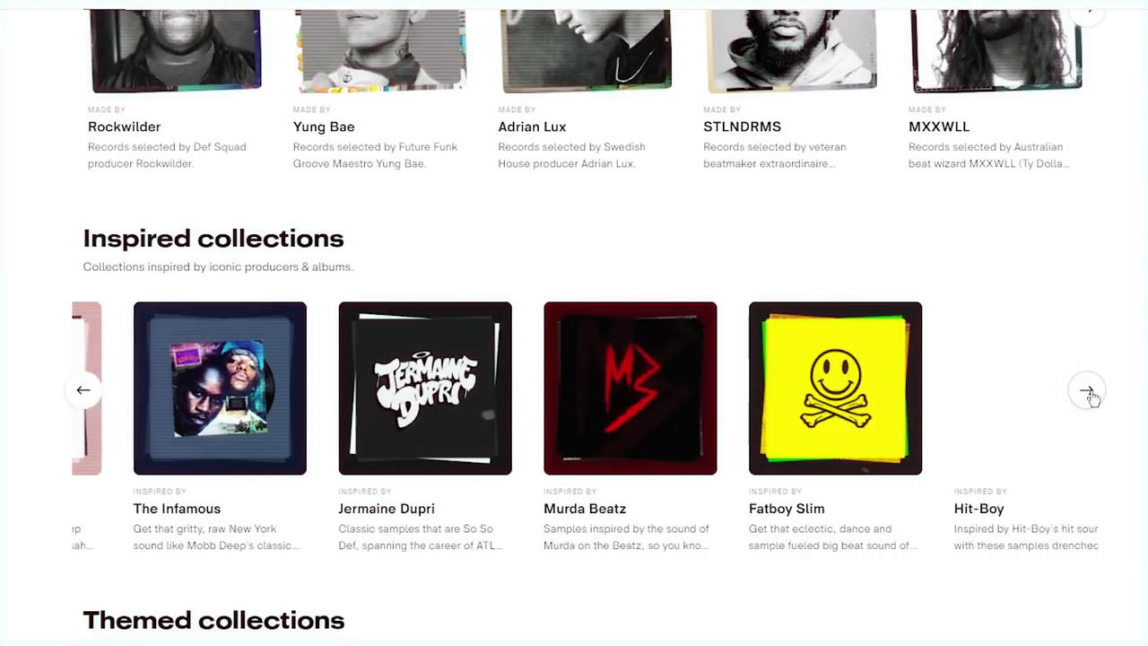
pyautogui.click(1089, 395)
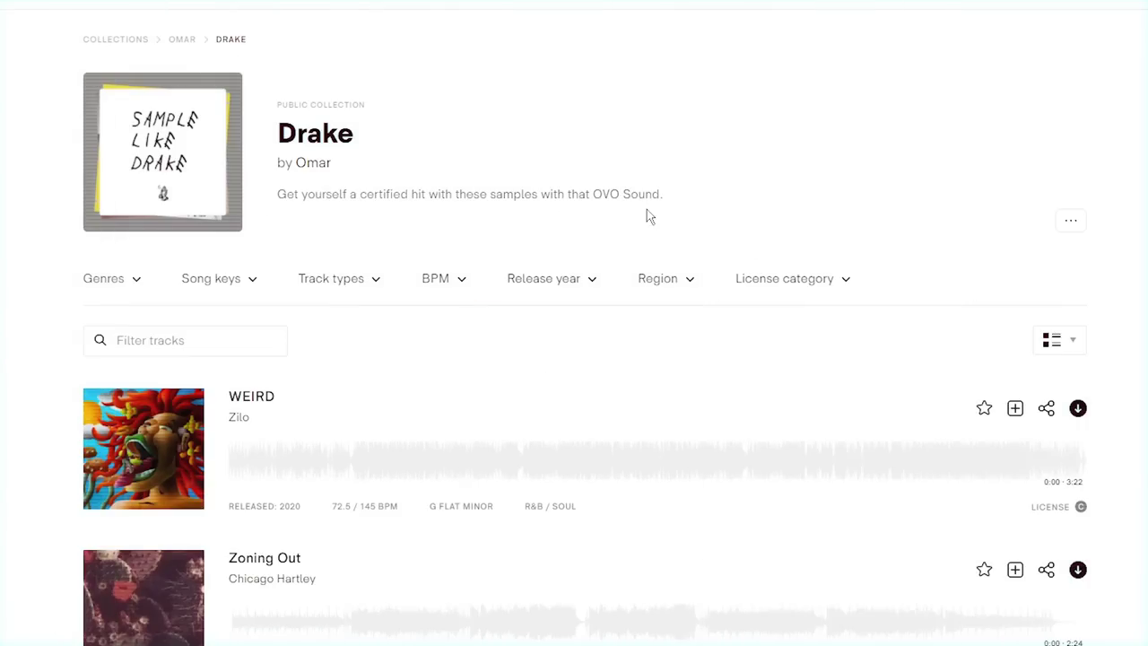
pyautogui.scroll(-2, 654, 260)
pyautogui.scroll(-10, 660, 301)
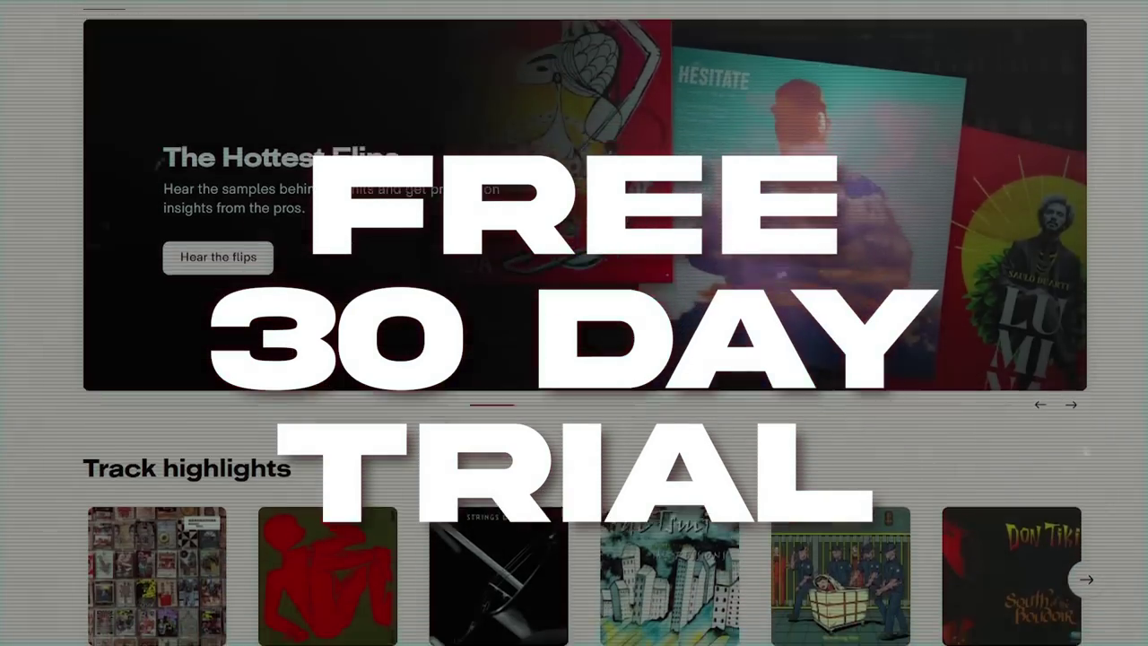
# Look over the track highlights and themed collections on the sample site's home page
pyautogui.scroll(-5, 574, 323)
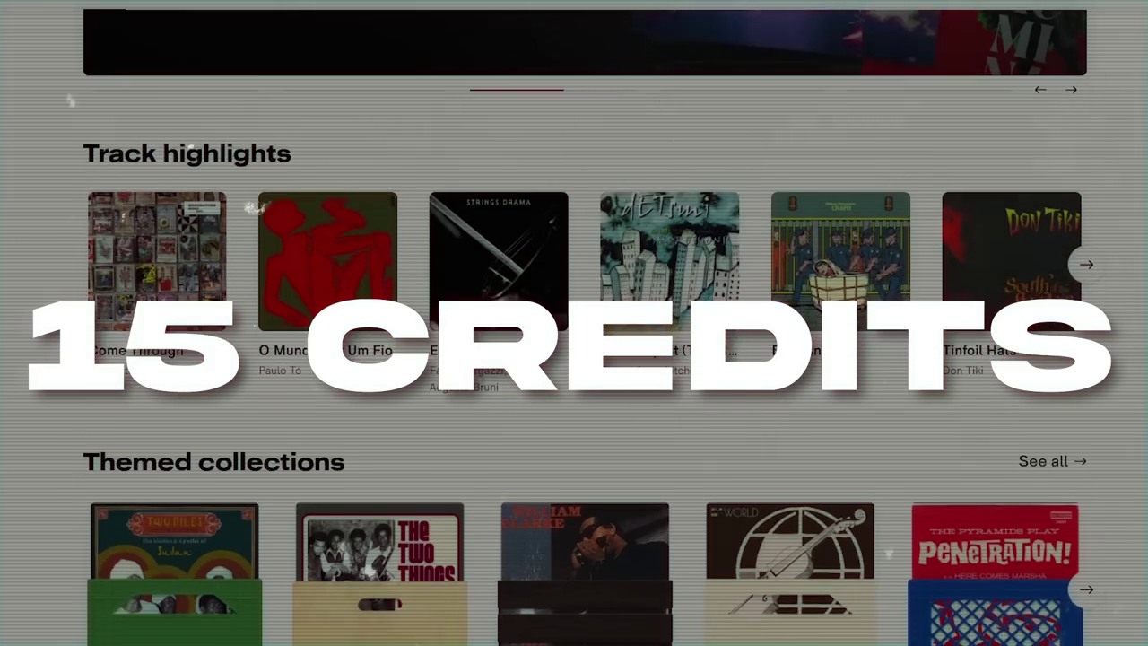
pyautogui.scroll(-7, 574, 323)
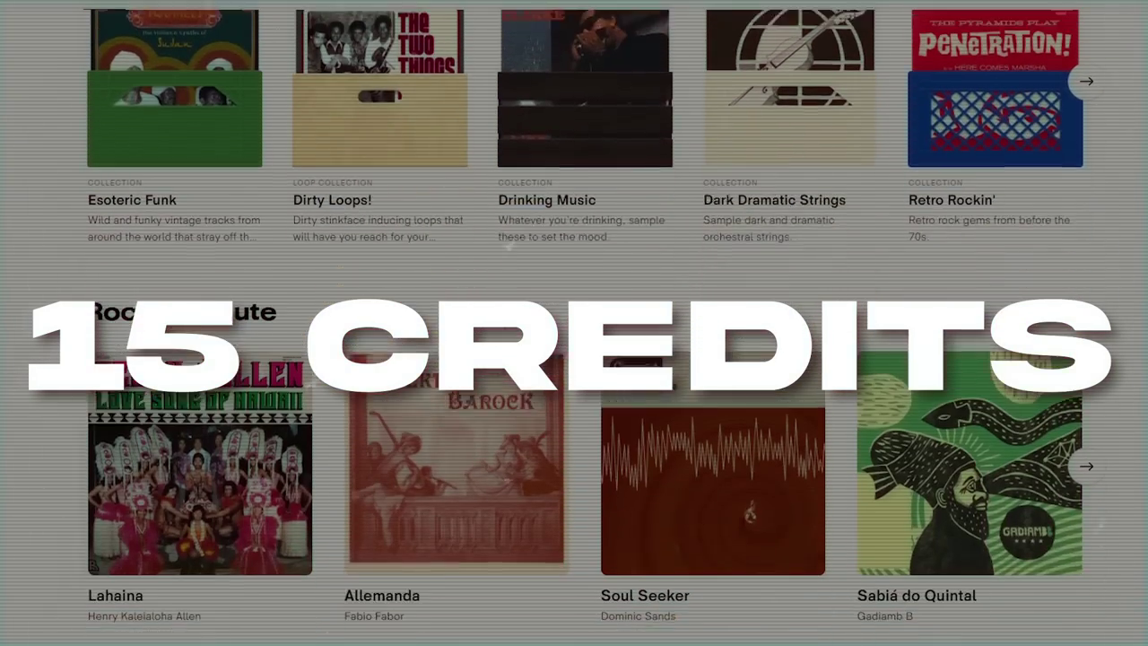
pyautogui.scroll(-1, 574, 323)
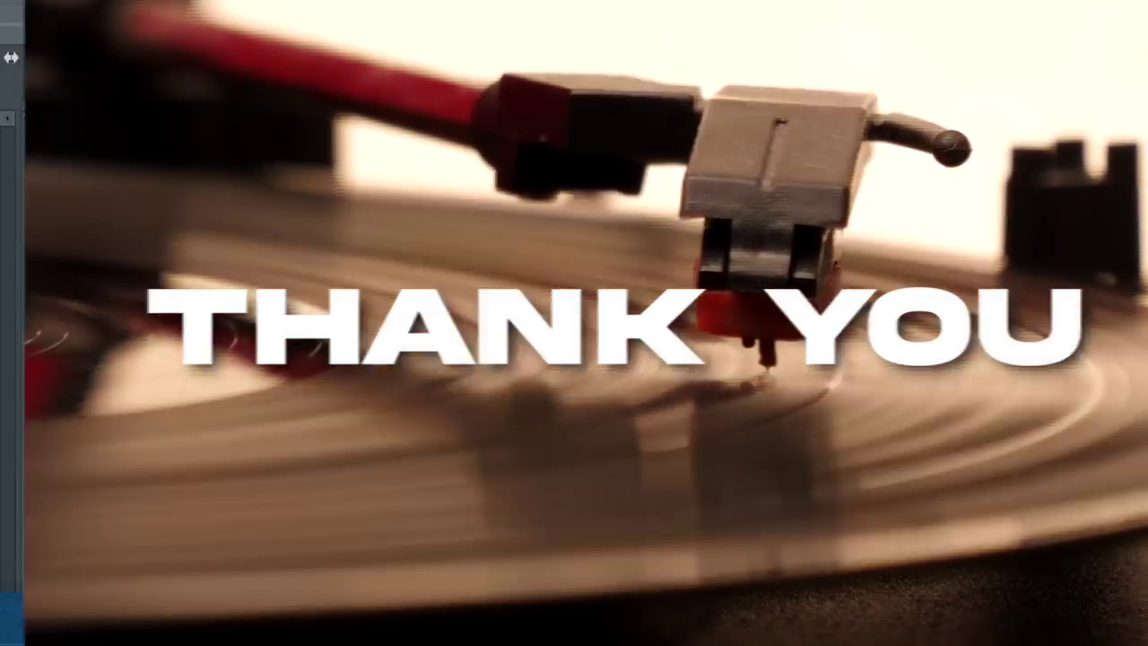
# Set the project tempo by tapping along to the lazy Sunday sample in the Tempo tapper
pyautogui.click(499, 452)
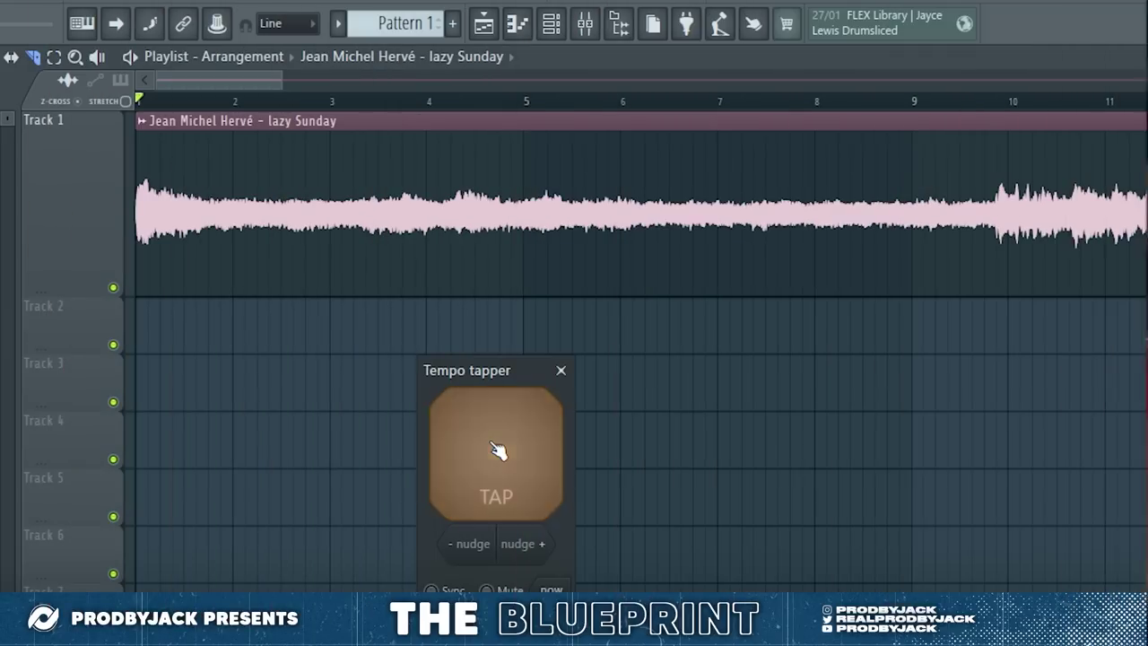
pyautogui.click(499, 452)
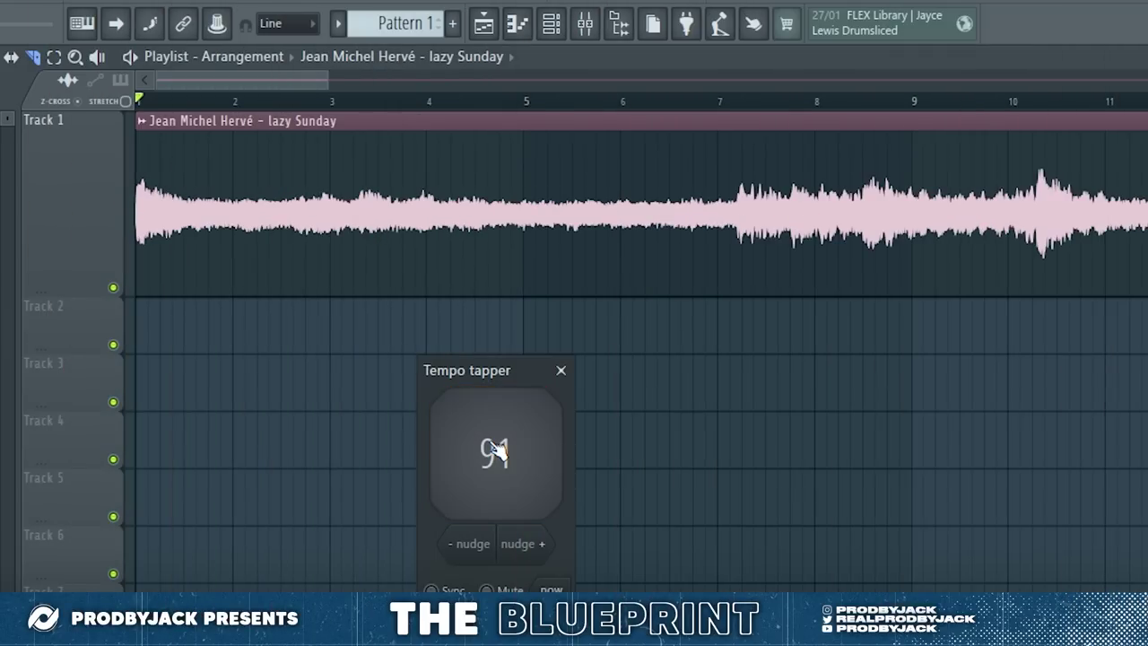
pyautogui.click(496, 451)
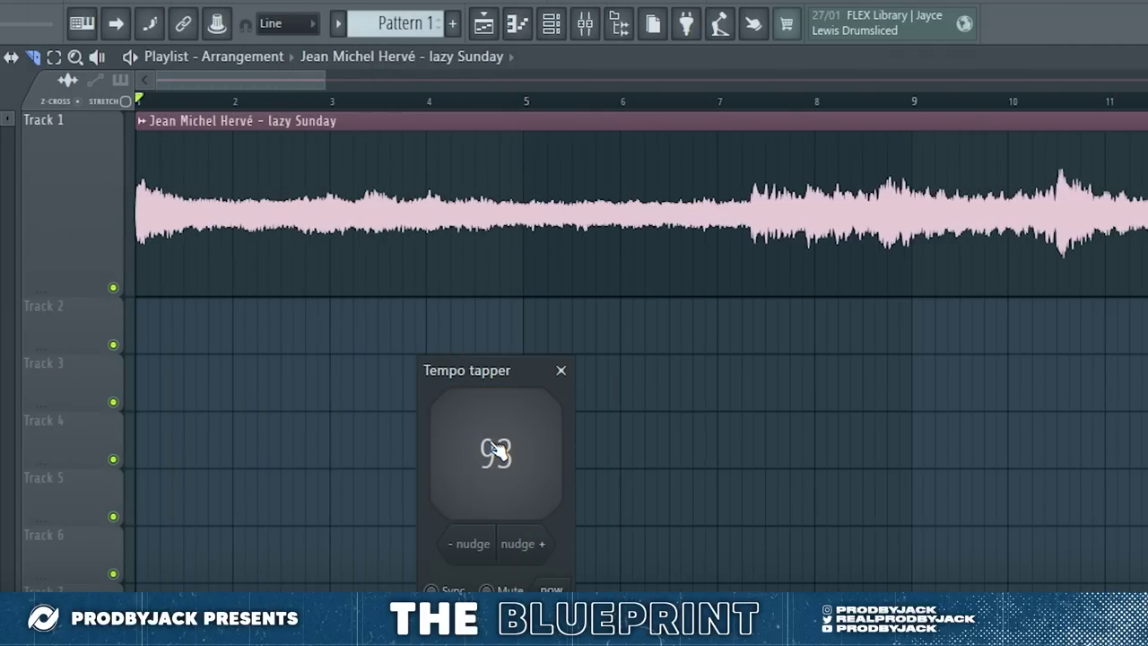
pyautogui.click(496, 451)
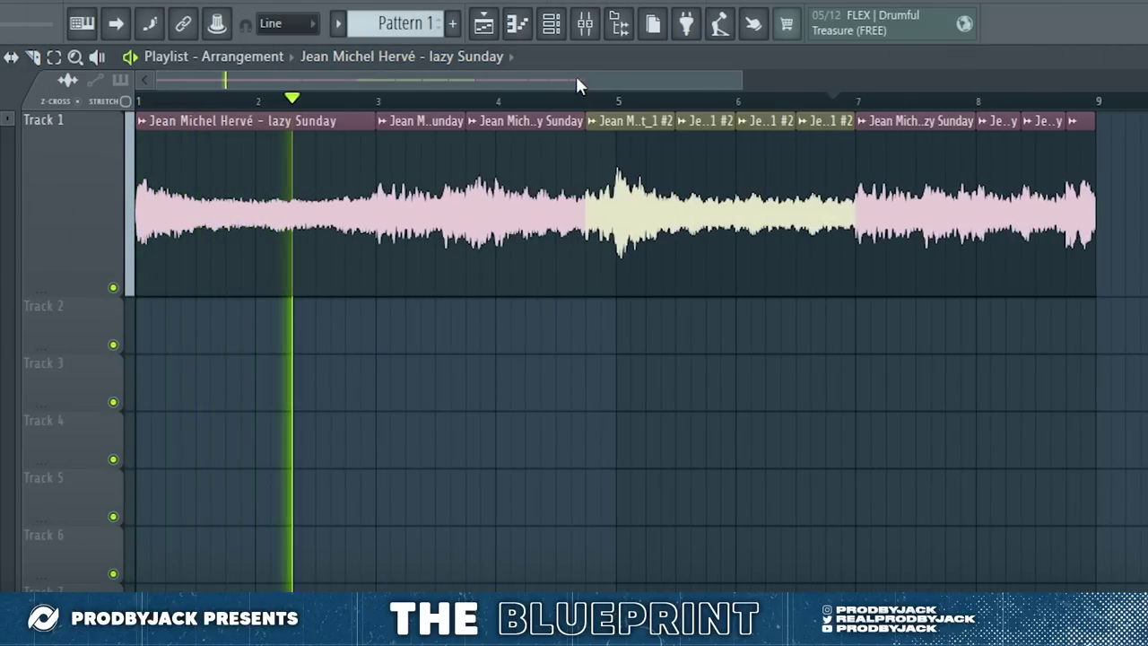
# Play the chopped sample from bar 5 and check the 808 - Shells channel's miscellaneous and sample settings
pyautogui.click(619, 104)
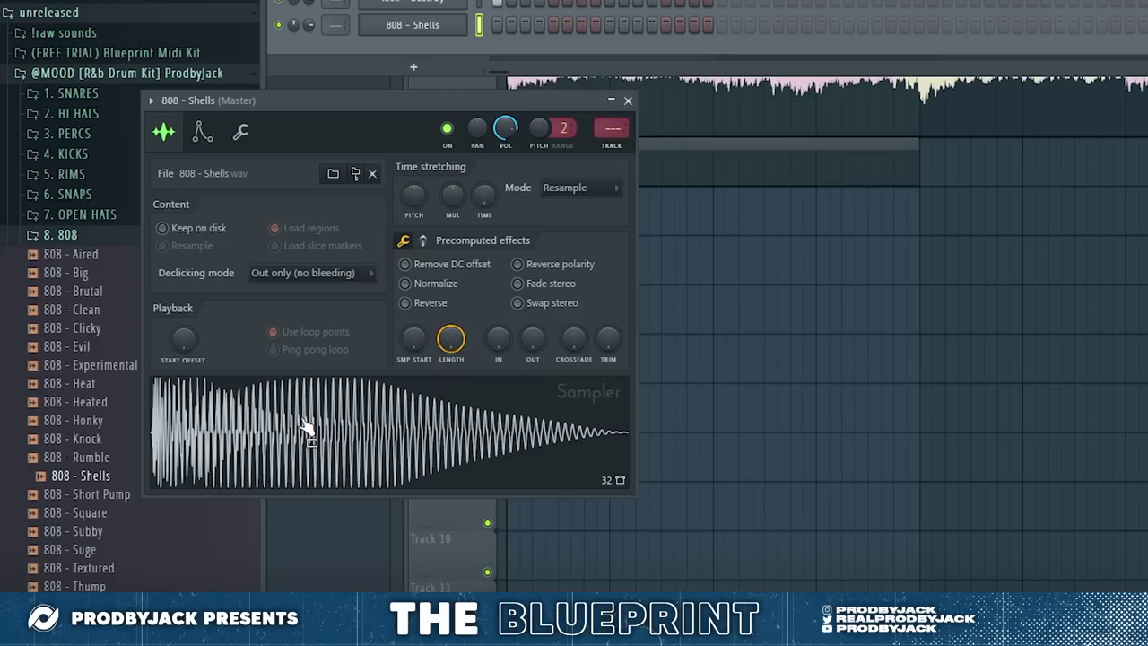
pyautogui.click(241, 133)
pyautogui.click(166, 131)
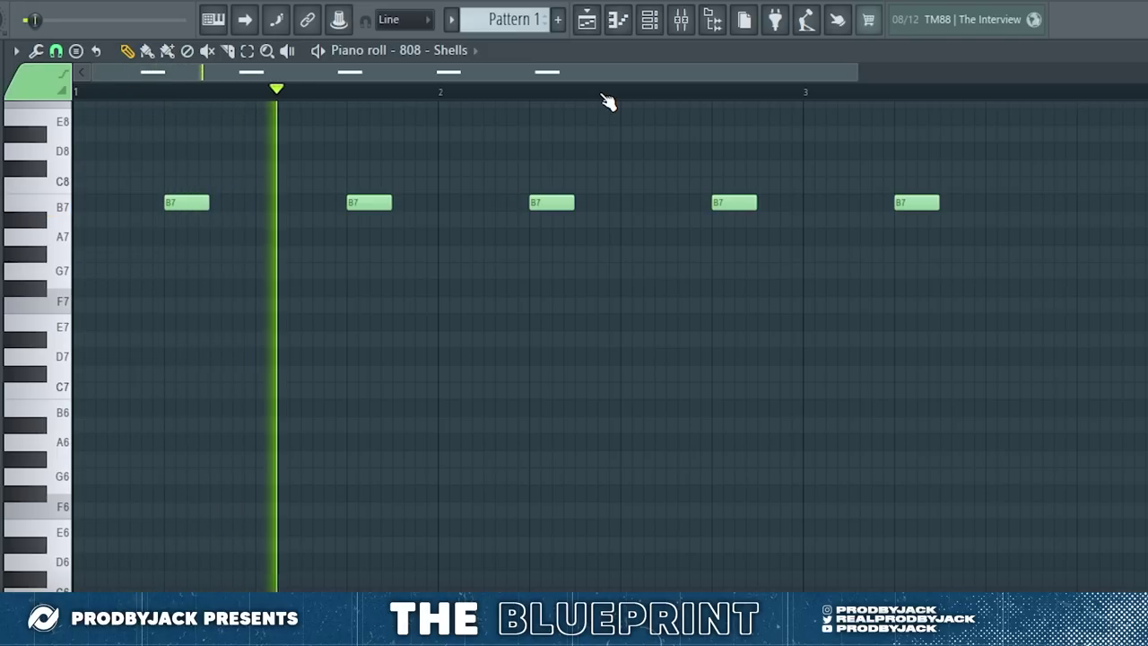
# Complete the 808 - Shells pattern with B7 notes on beat 4 of bar 3 and beats 2 and 4 of bar 4
pyautogui.scroll(-3, 607, 102)
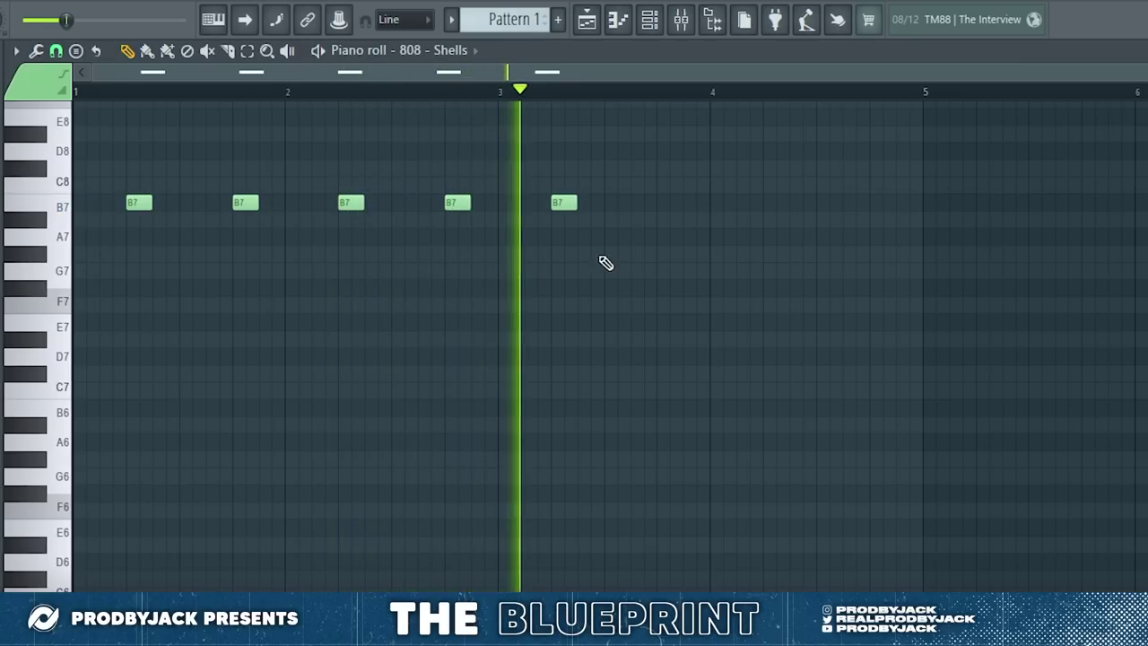
pyautogui.click(669, 203)
pyautogui.click(775, 203)
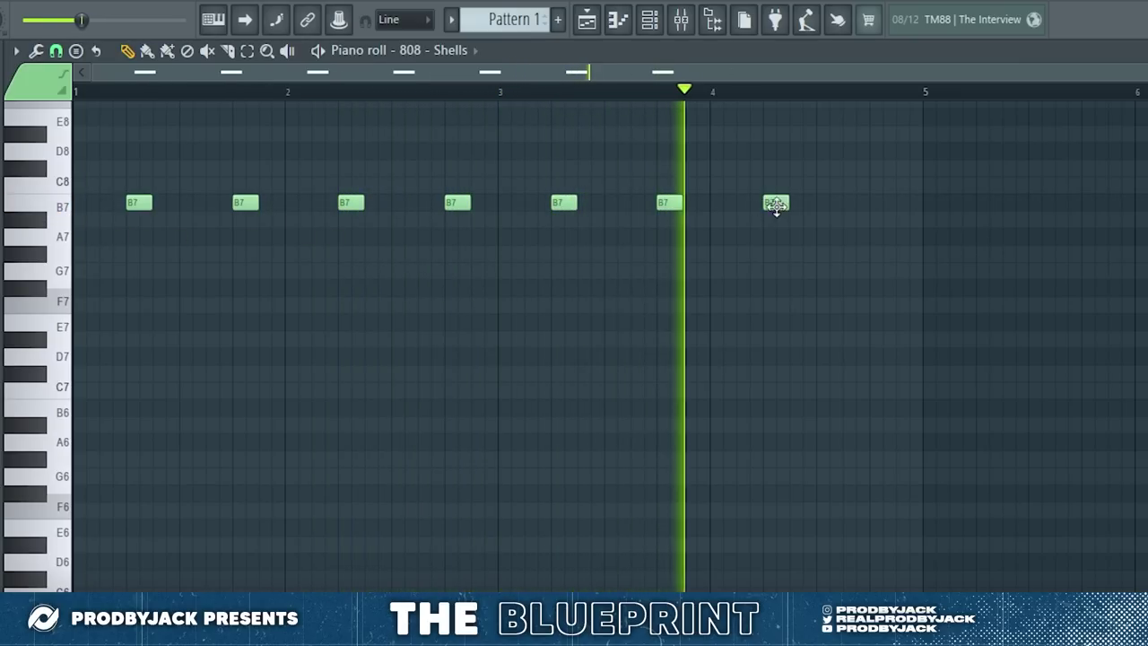
pyautogui.click(880, 203)
# Place a second Pattern 1 clip at bar 5 on Track 2 of the playlist
pyautogui.scroll(-2, 762, 161)
pyautogui.click(587, 19)
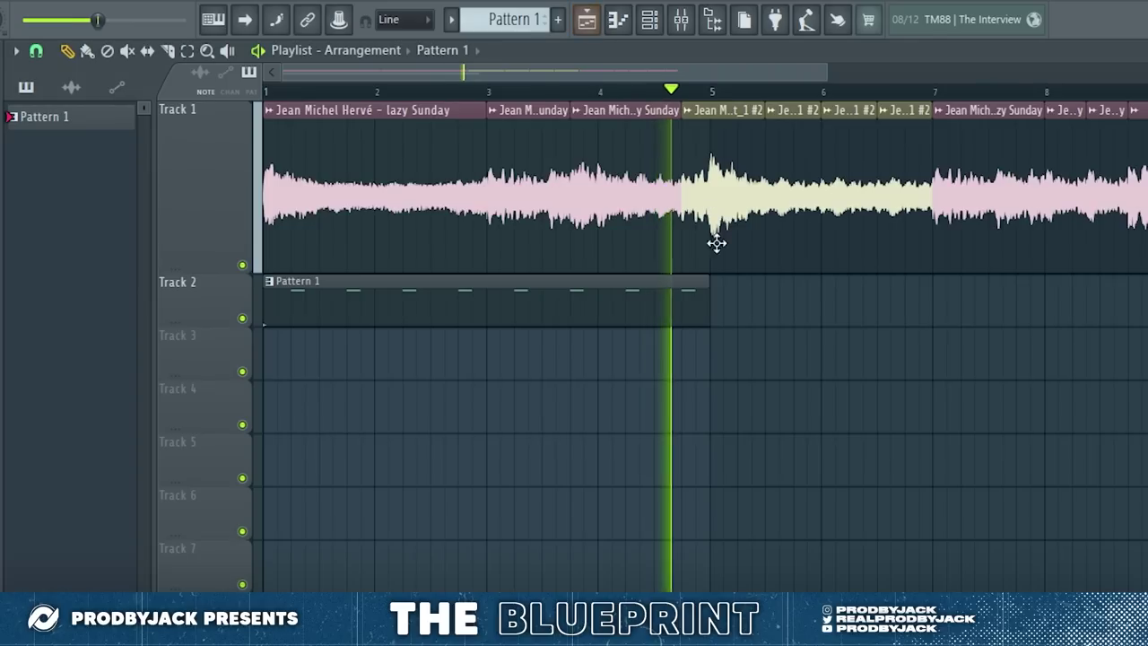
pyautogui.click(684, 305)
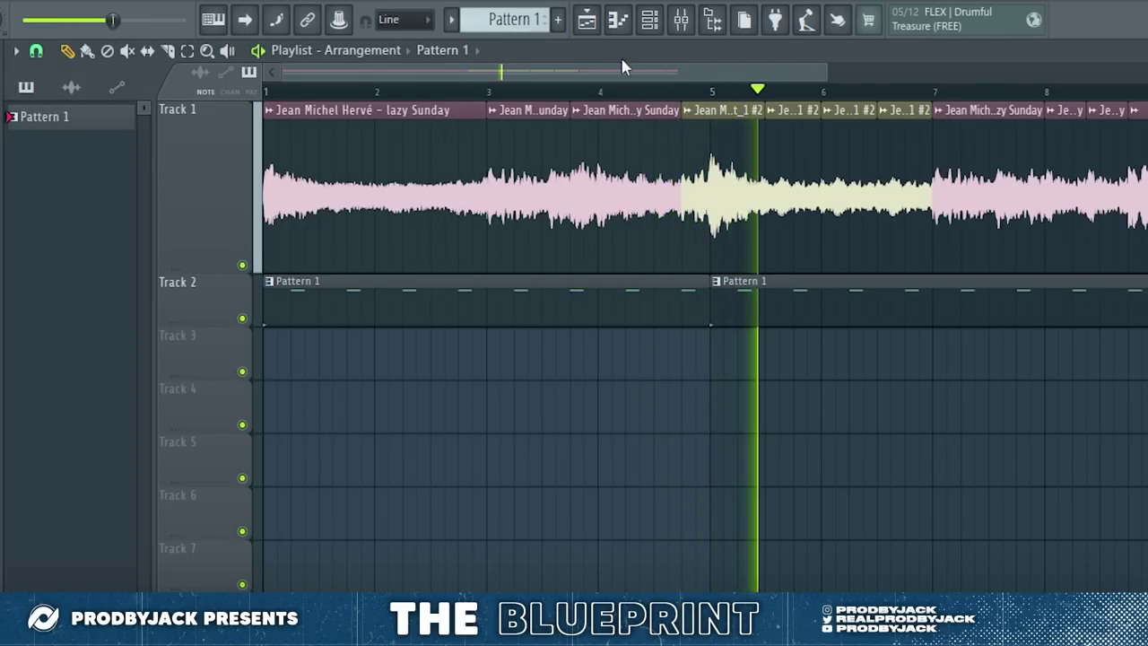
# Program Kick - Destroy hits on steps 1, 11, 17, 27, 33 and 43 while the arrangement plays
pyautogui.press('space')
pyautogui.click(650, 20)
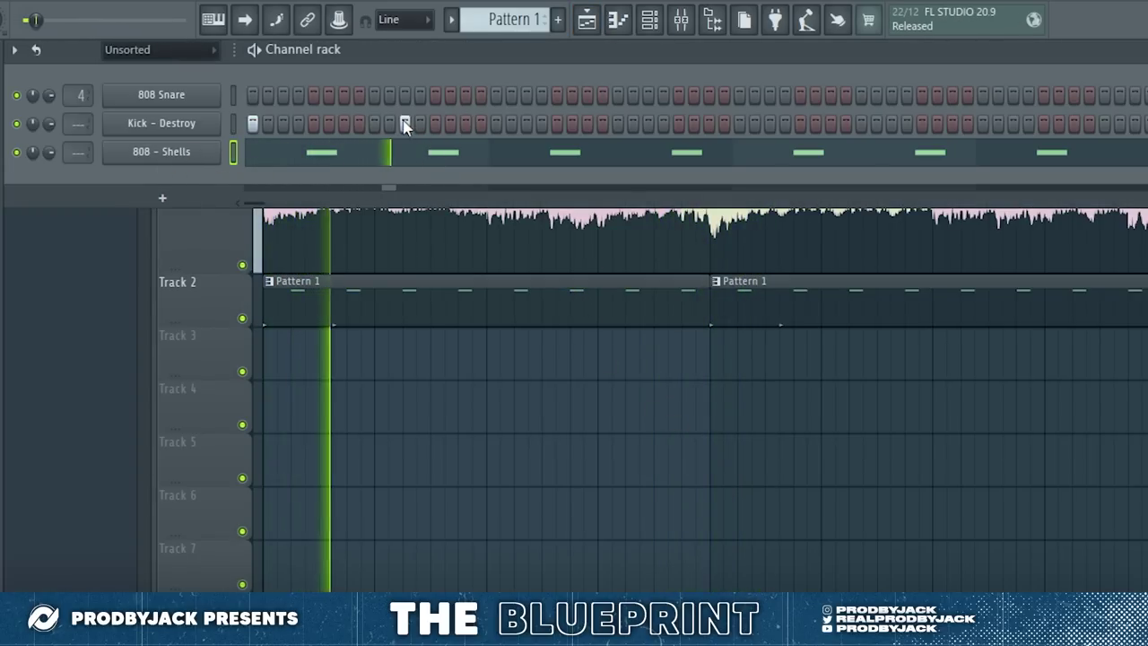
pyautogui.click(496, 123)
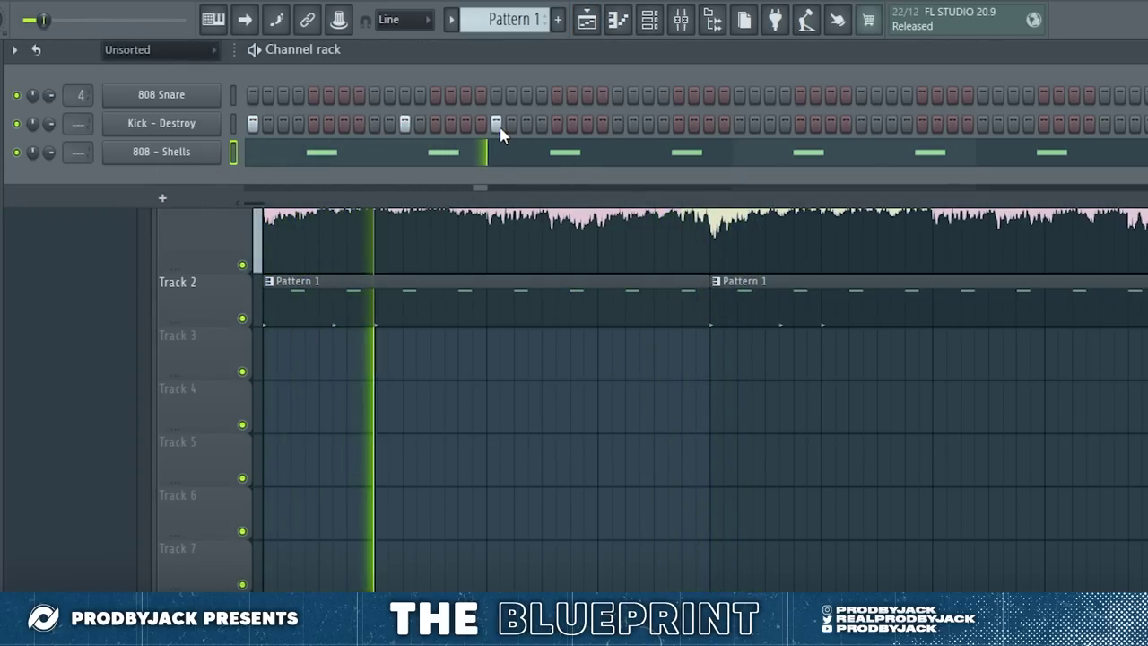
pyautogui.click(648, 123)
pyautogui.click(739, 123)
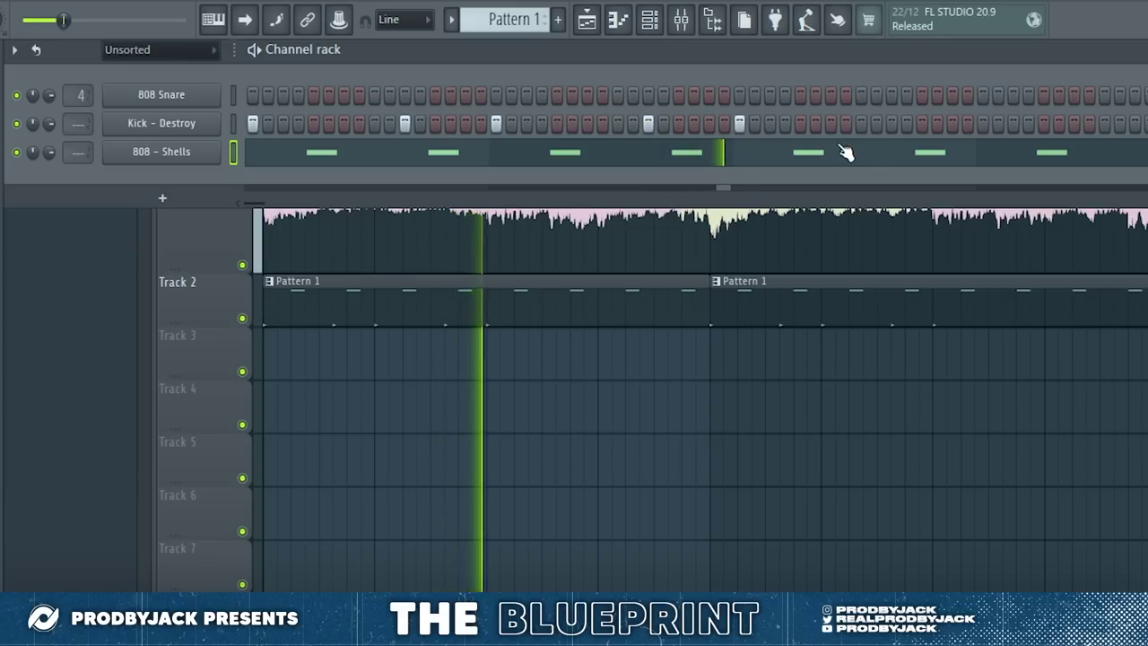
pyautogui.click(890, 124)
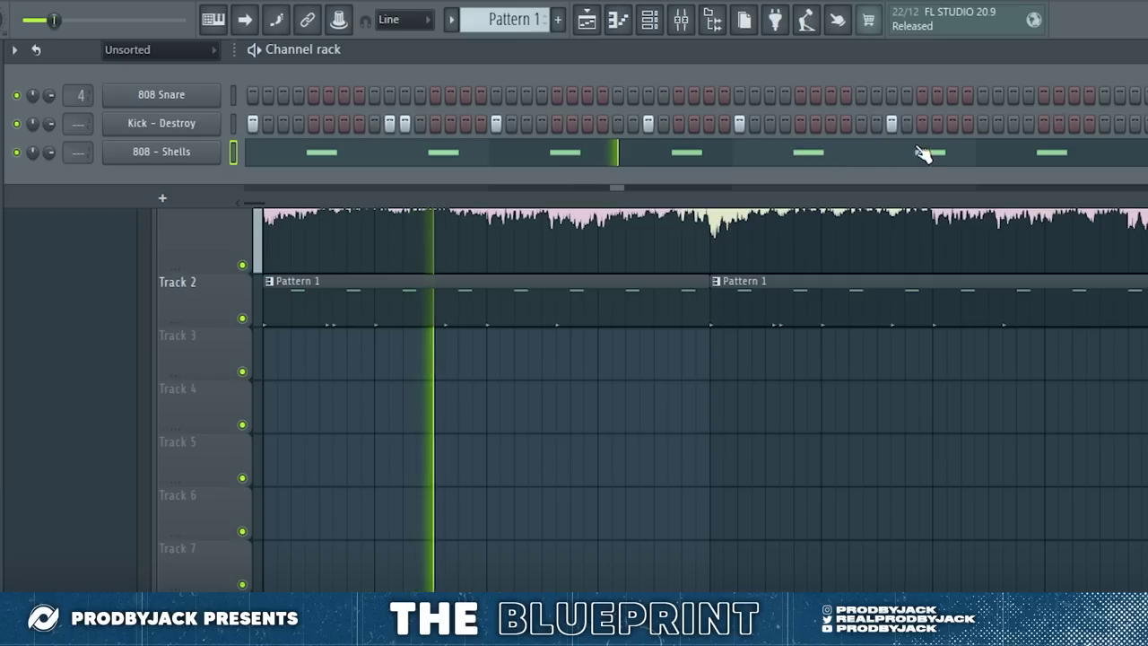
# Add Kick - Destroy hits on steps 16 and 49, and try an extra hit on step 42 before removing it
pyautogui.click(877, 123)
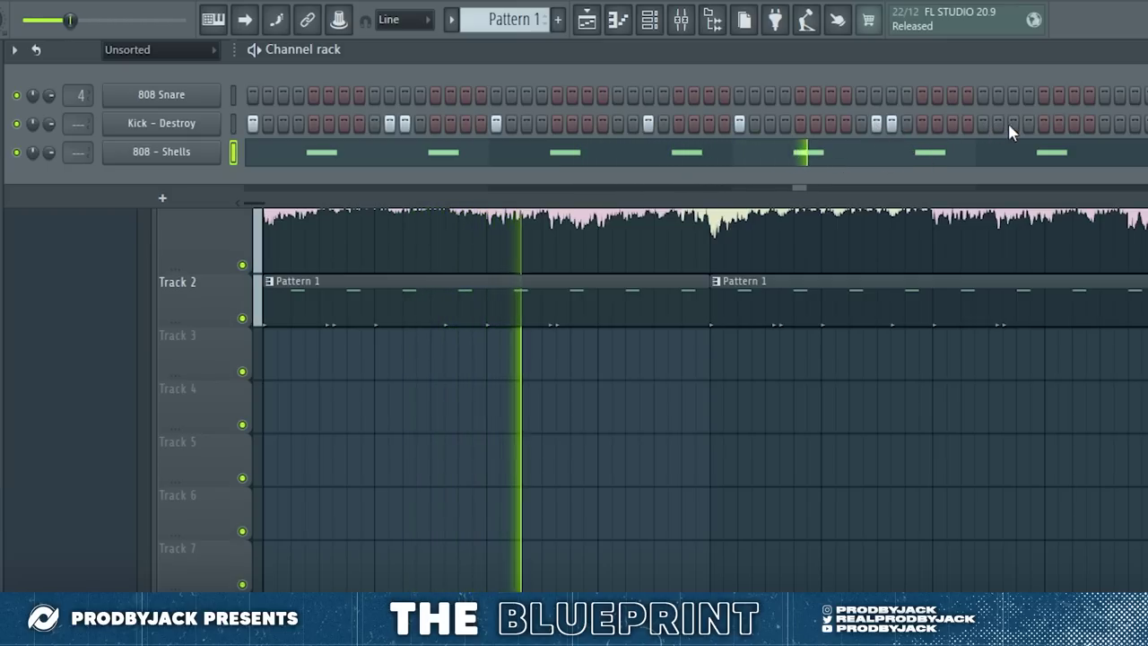
pyautogui.click(982, 123)
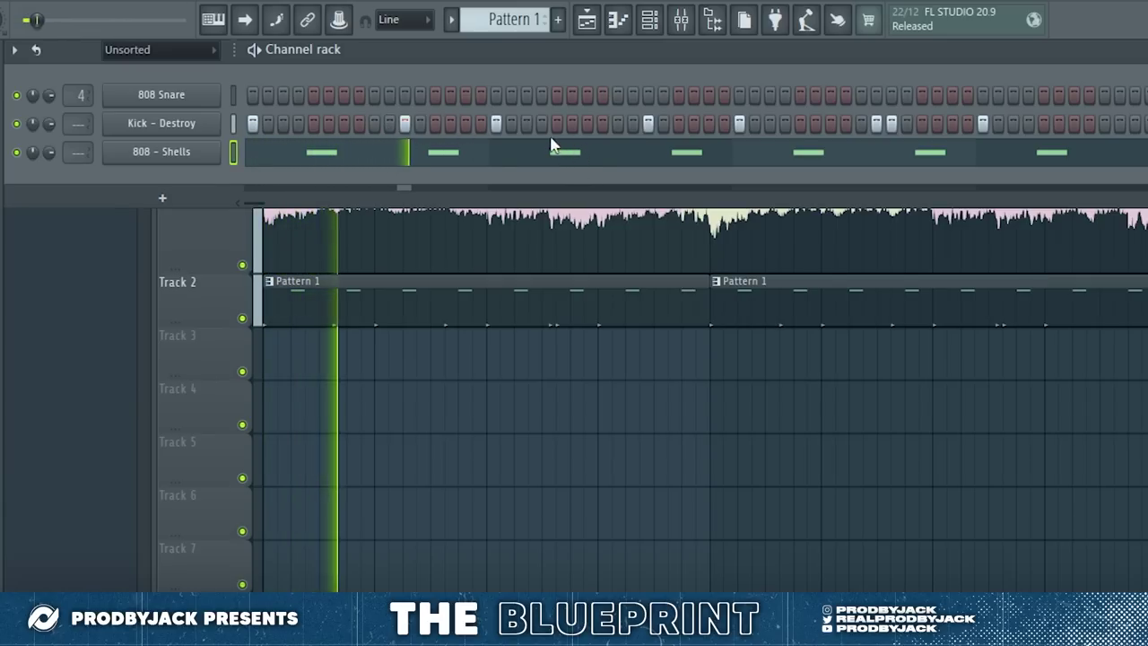
pyautogui.click(481, 126)
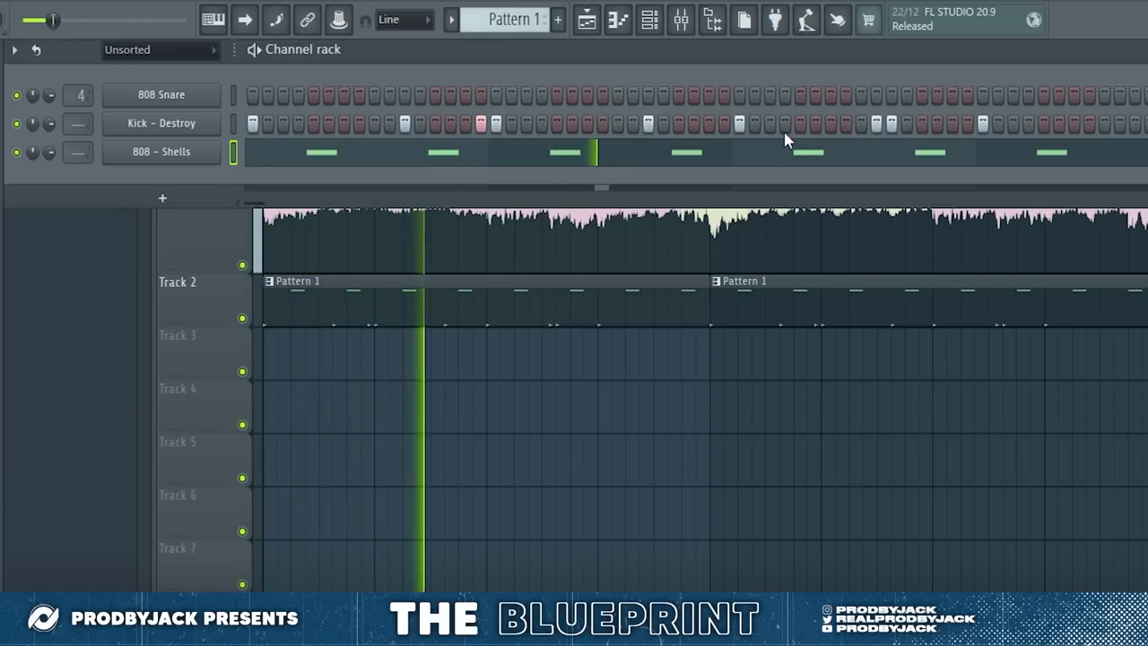
pyautogui.click(877, 123)
# Examine the Kick - Destroy notes and the 808 - Shells notes in the piano roll
pyautogui.press('F7')
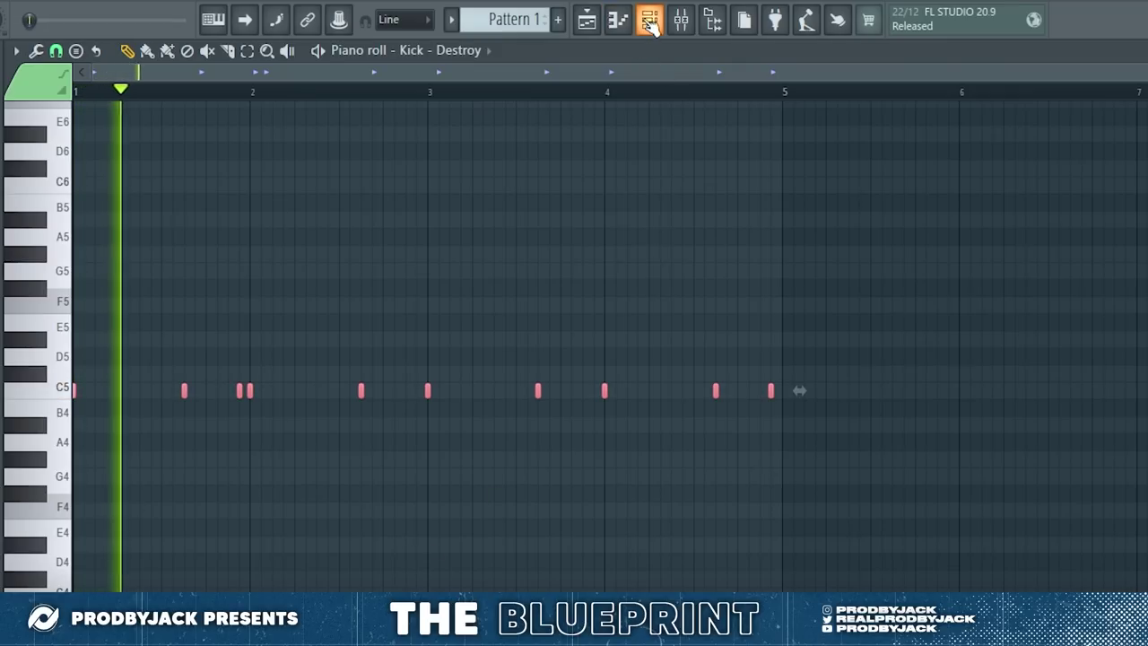
pyautogui.click(649, 18)
pyautogui.click(193, 153)
pyautogui.scroll(8, 715, 379)
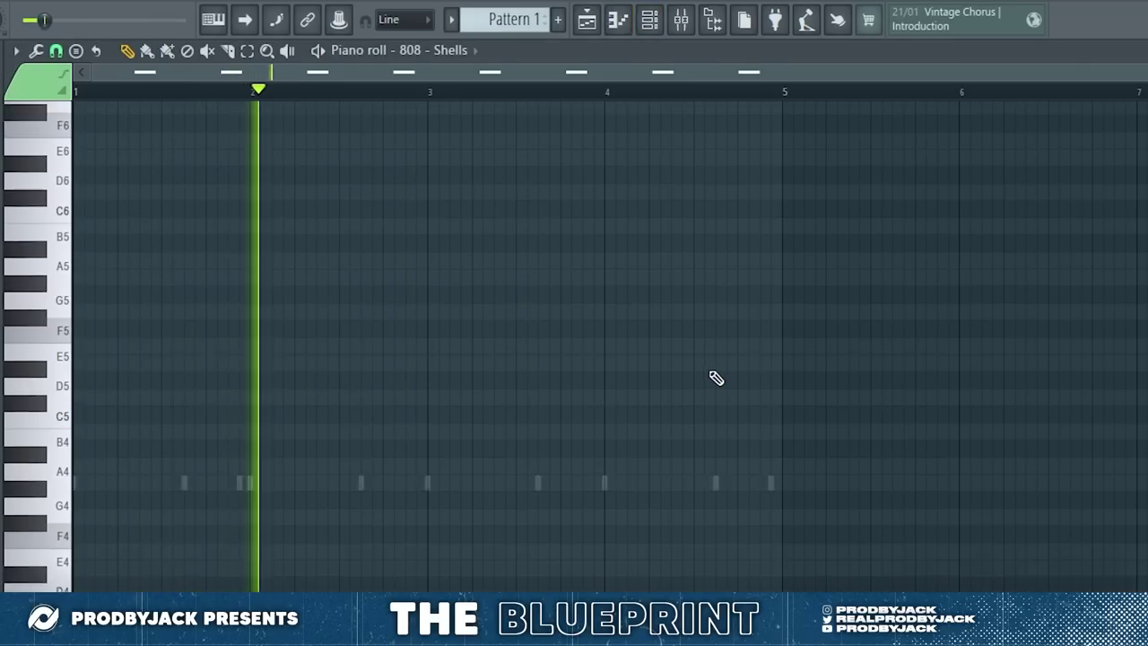
pyautogui.click(529, 494)
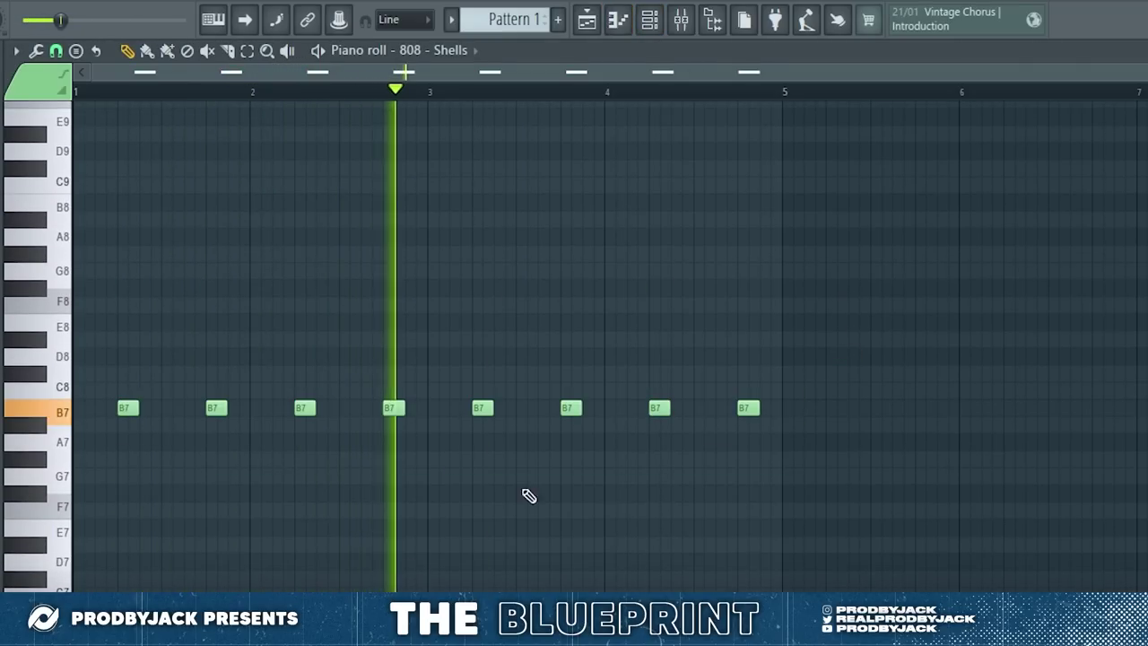
# Set the channel rack's filter to All so the sample's audio clips are listed with the drum channels
pyautogui.click(649, 18)
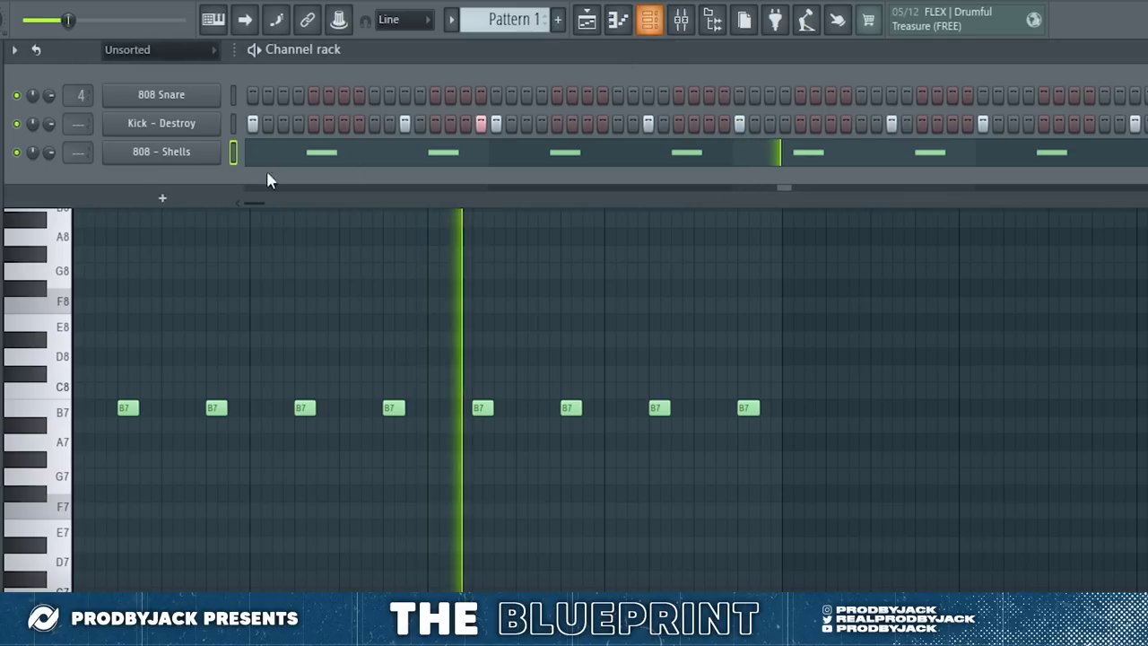
pyautogui.click(193, 50)
pyautogui.click(177, 72)
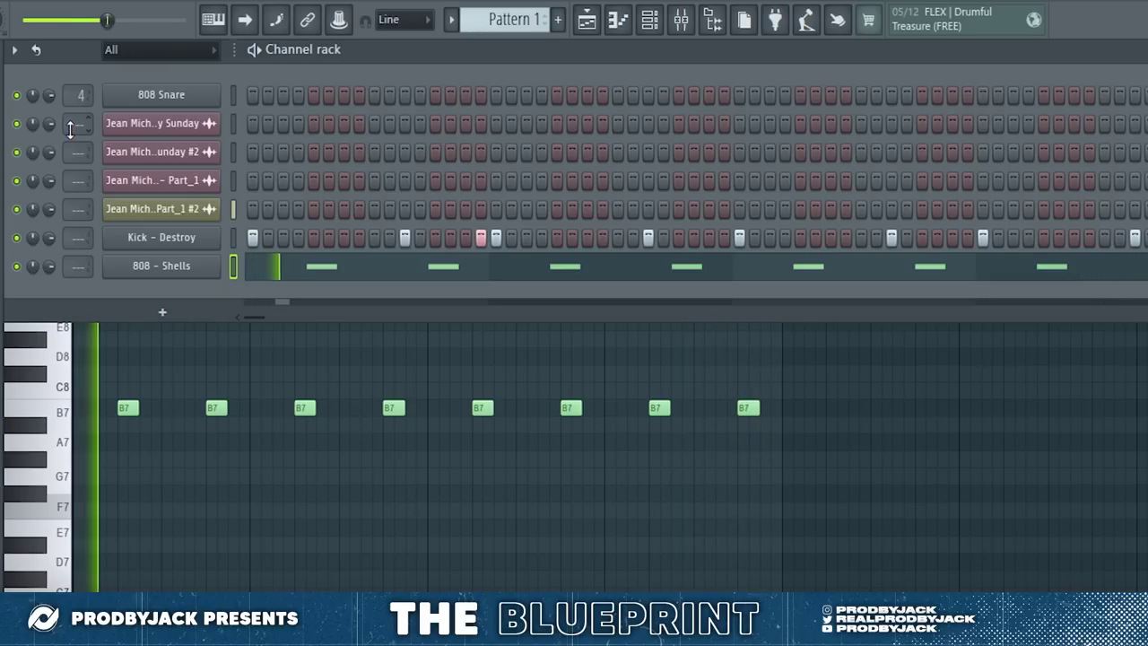
# Route the four sample clips to mixer track 1, Kick - Destroy to track 2 and 808 - Shells to track 3
pyautogui.moveTo(70, 128); pyautogui.dragTo(75, 266)
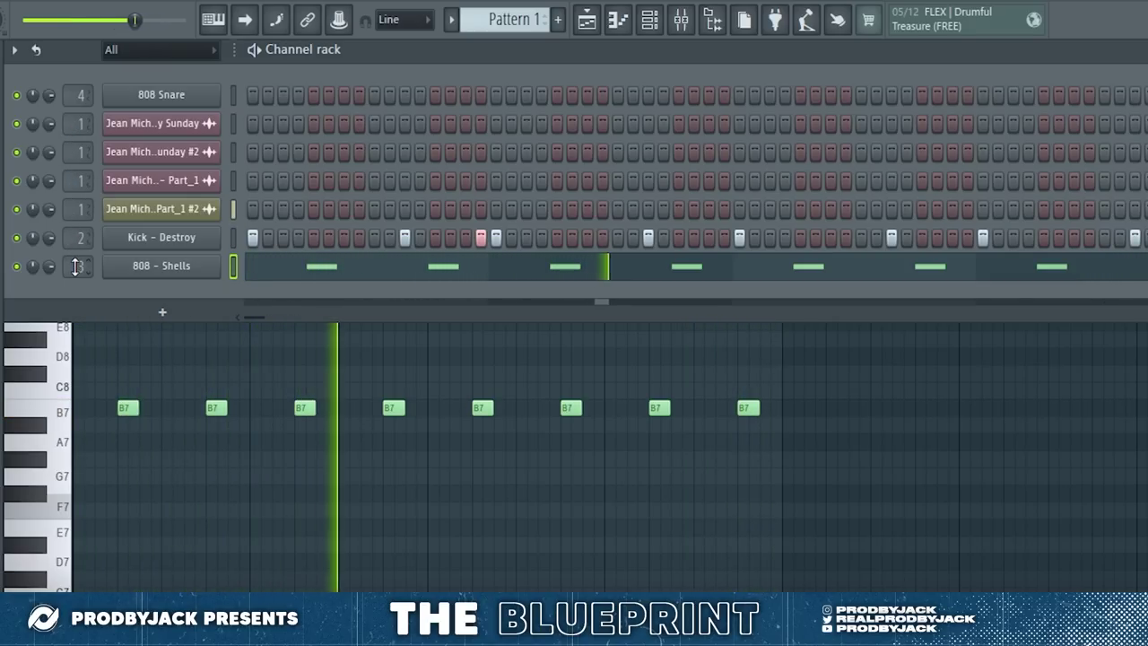
pyautogui.click(696, 13)
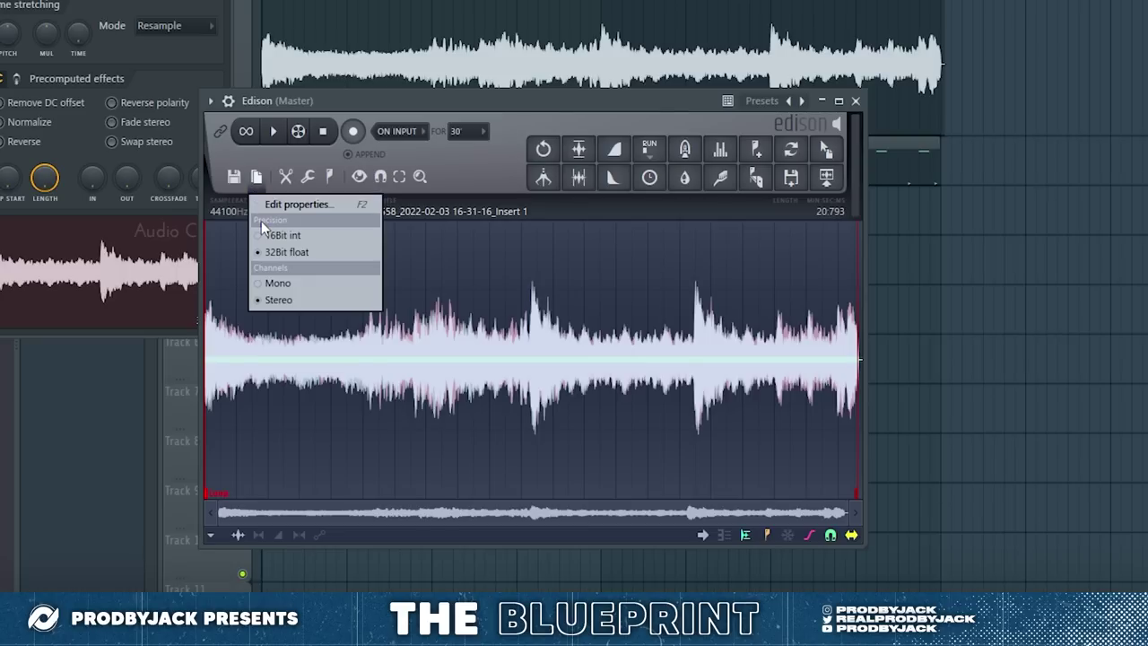
# Set the recorded sample's sample rate to 2000 Hz in Edison's sample properties
pyautogui.click(269, 206)
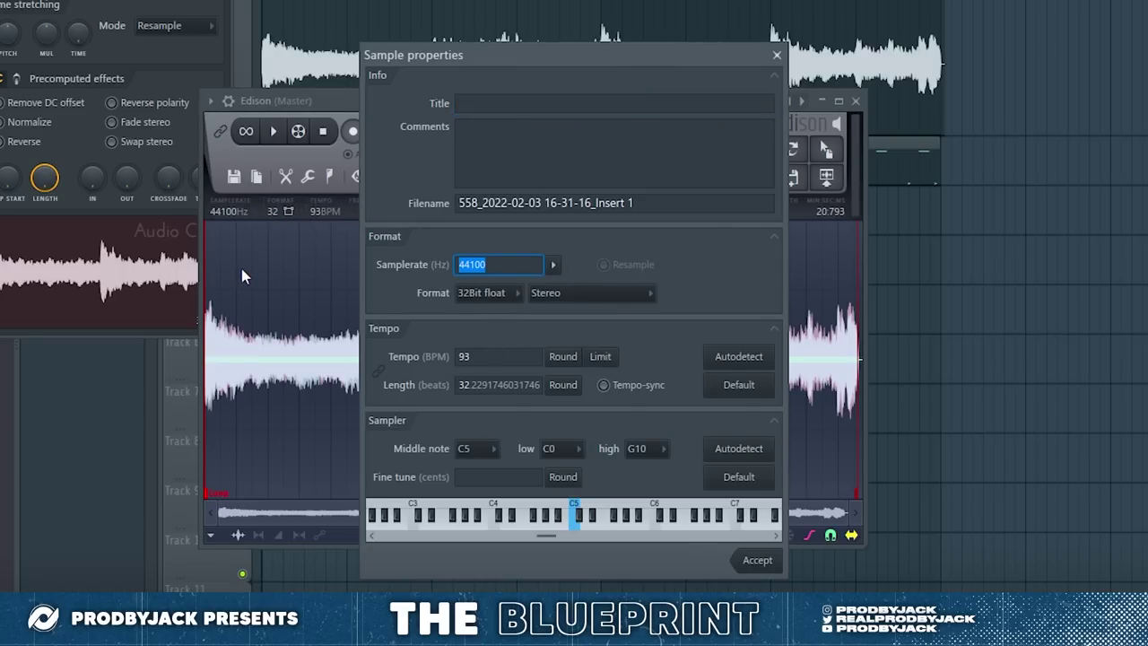
pyautogui.write('2000')
pyautogui.click(757, 559)
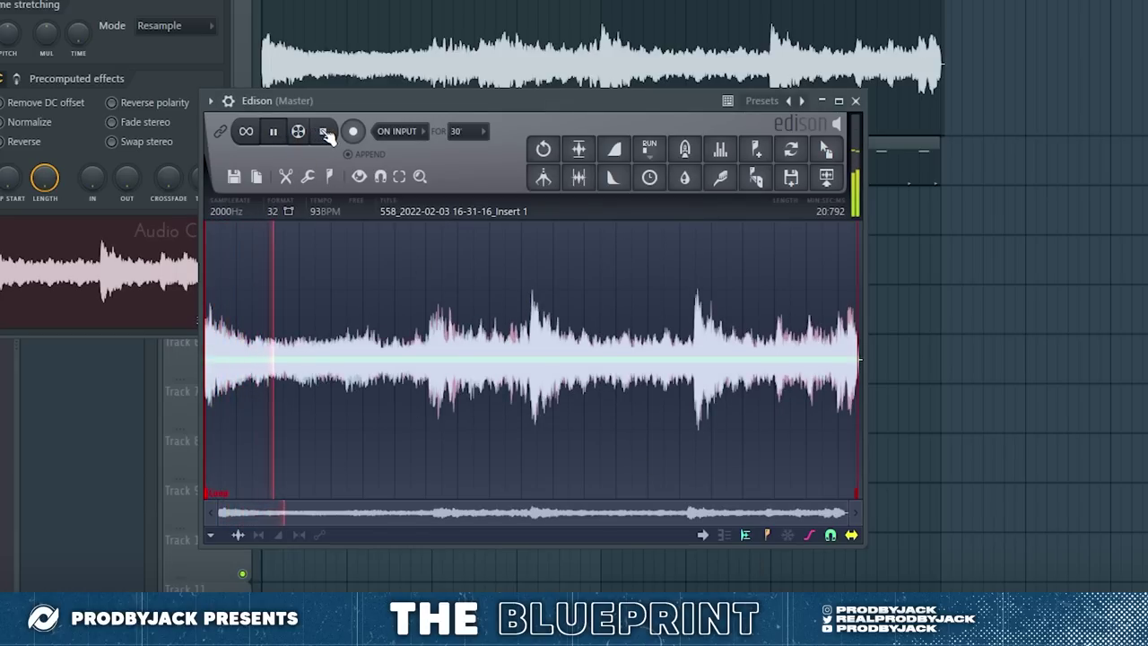
# Send the processed recording from Edison to playlist Track 1 and trim its end to bar 9
pyautogui.moveTo(760, 153); pyautogui.dragTo(841, 173)
pyautogui.moveTo(918, 224); pyautogui.dragTo(918, 224)
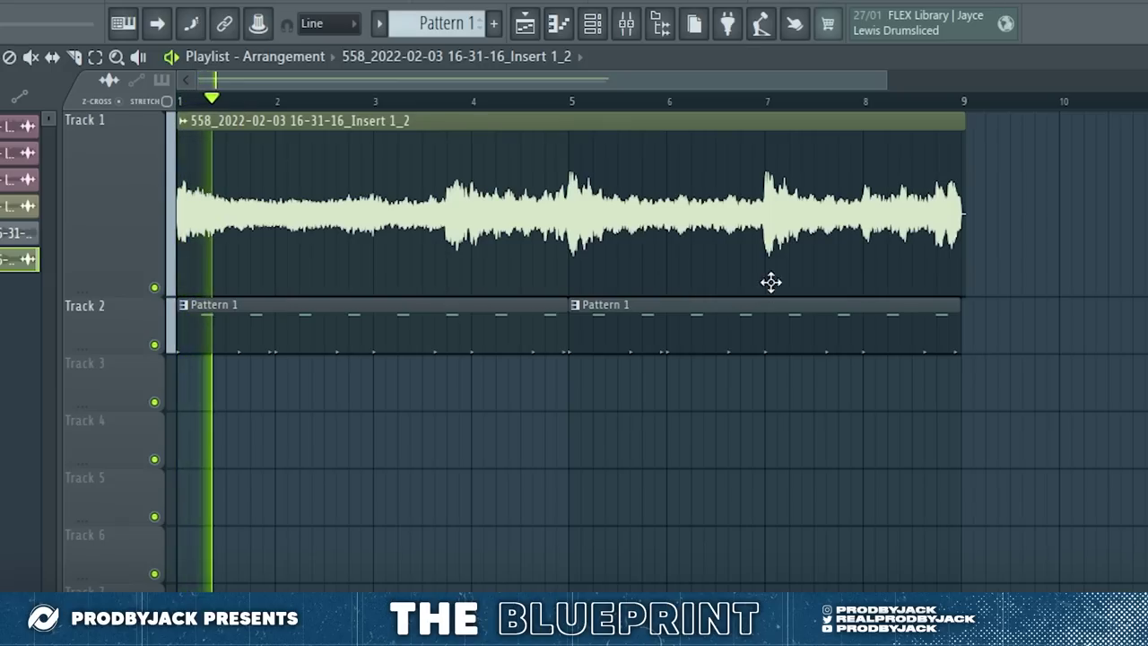
pyautogui.scroll(5, 987, 269)
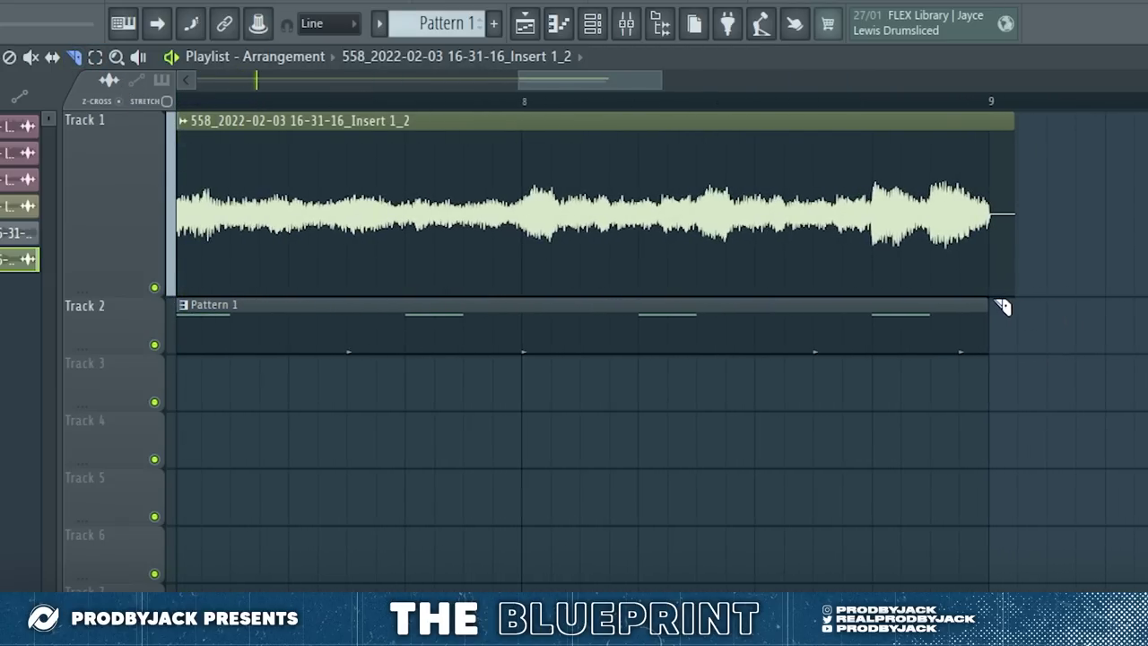
pyautogui.scroll(4, 1107, 248)
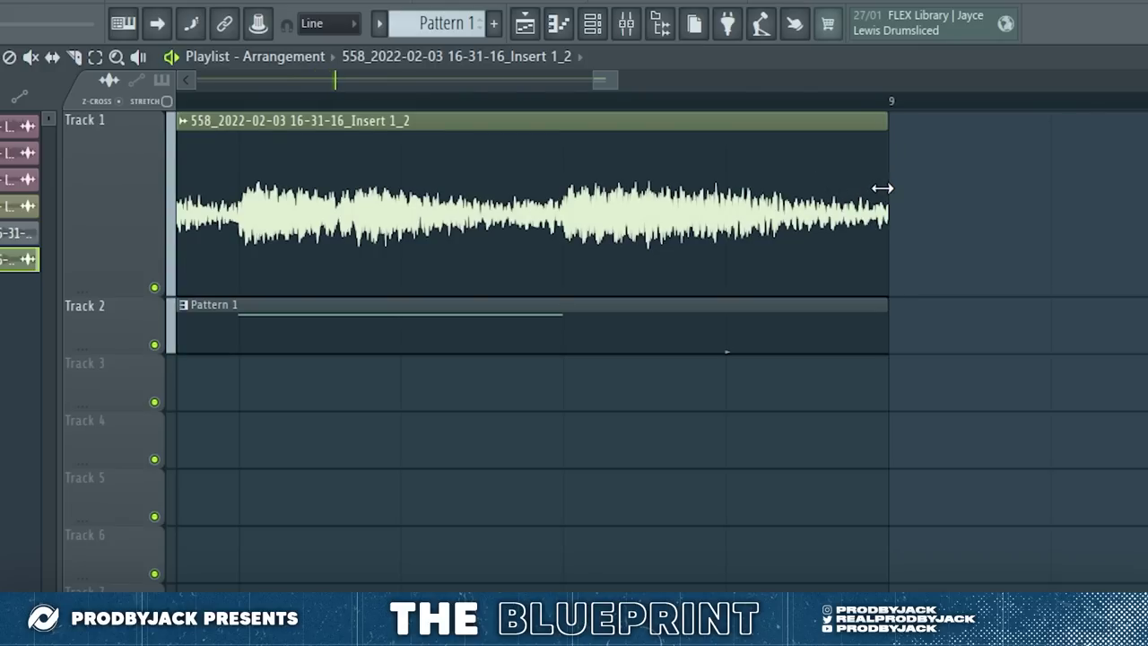
pyautogui.scroll(-5, 418, 103)
pyautogui.scroll(-2, 523, 410)
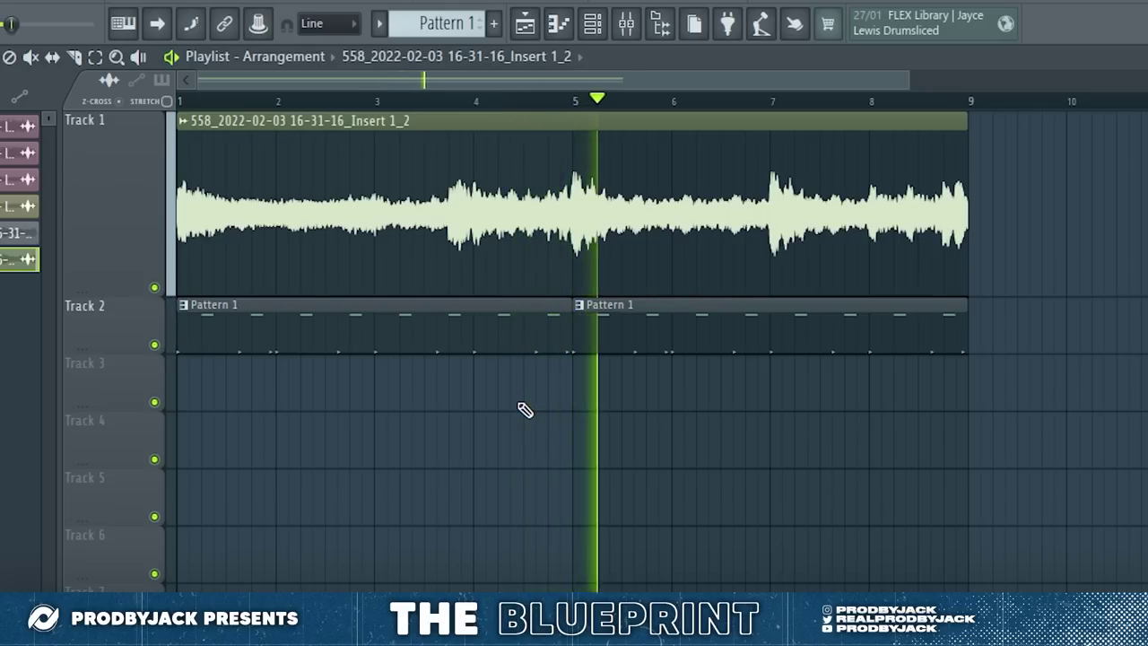
# Show all channels in the channel rack and open the Kick - Destroy notes in the piano roll
pyautogui.click(597, 38)
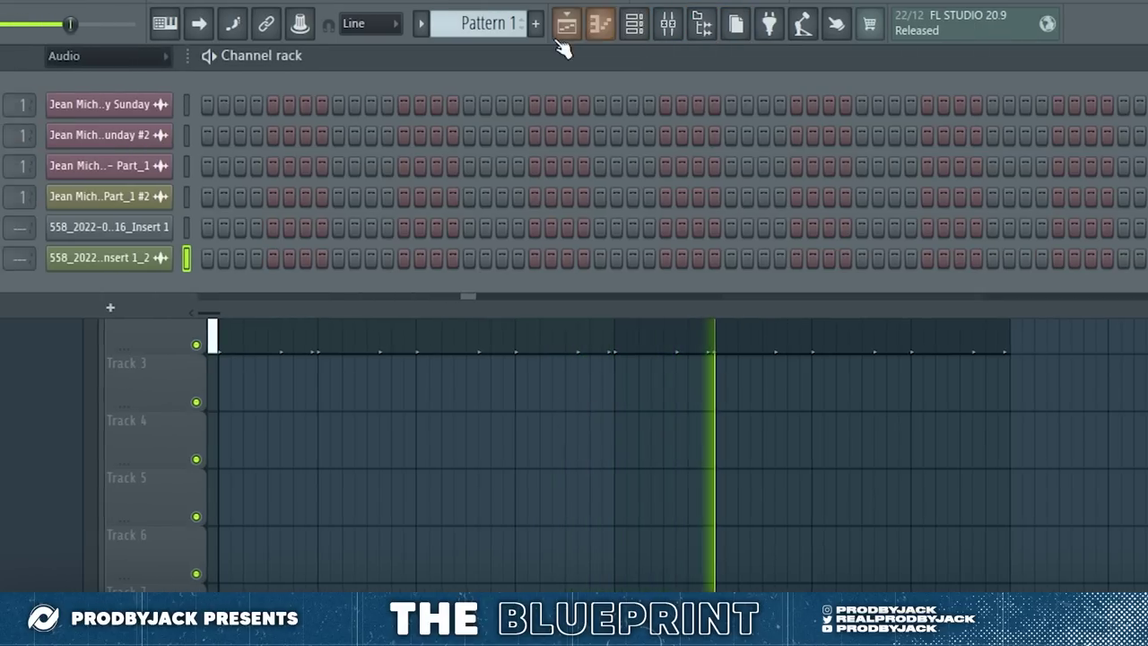
pyautogui.click(259, 59)
pyautogui.click(248, 80)
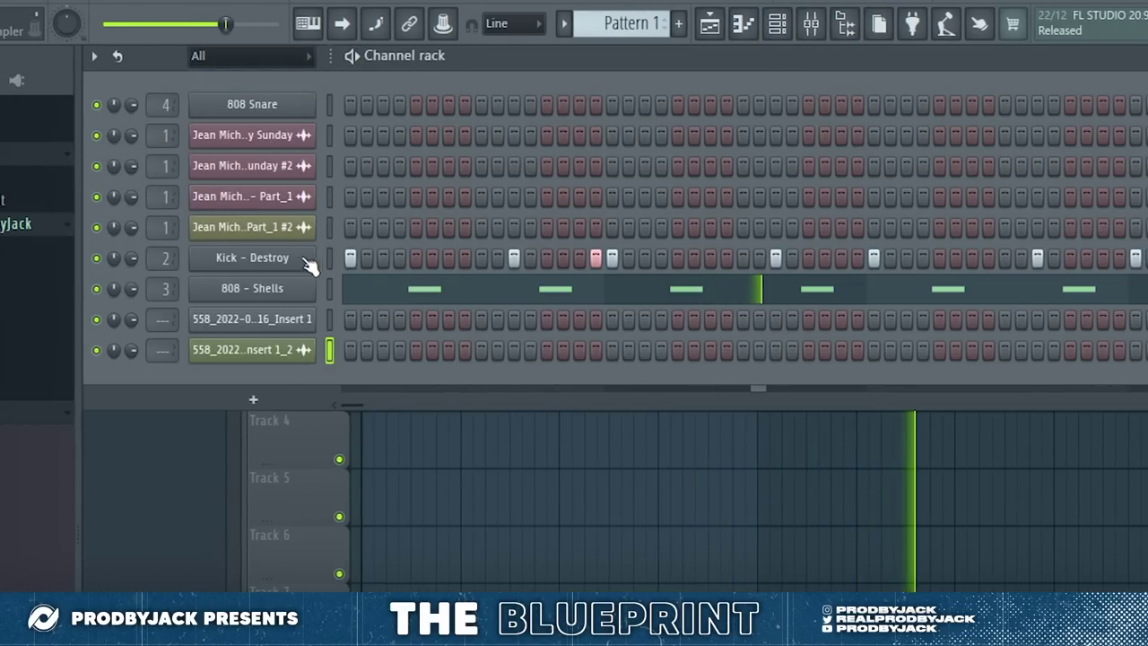
pyautogui.rightClick(309, 267)
pyautogui.click(320, 261)
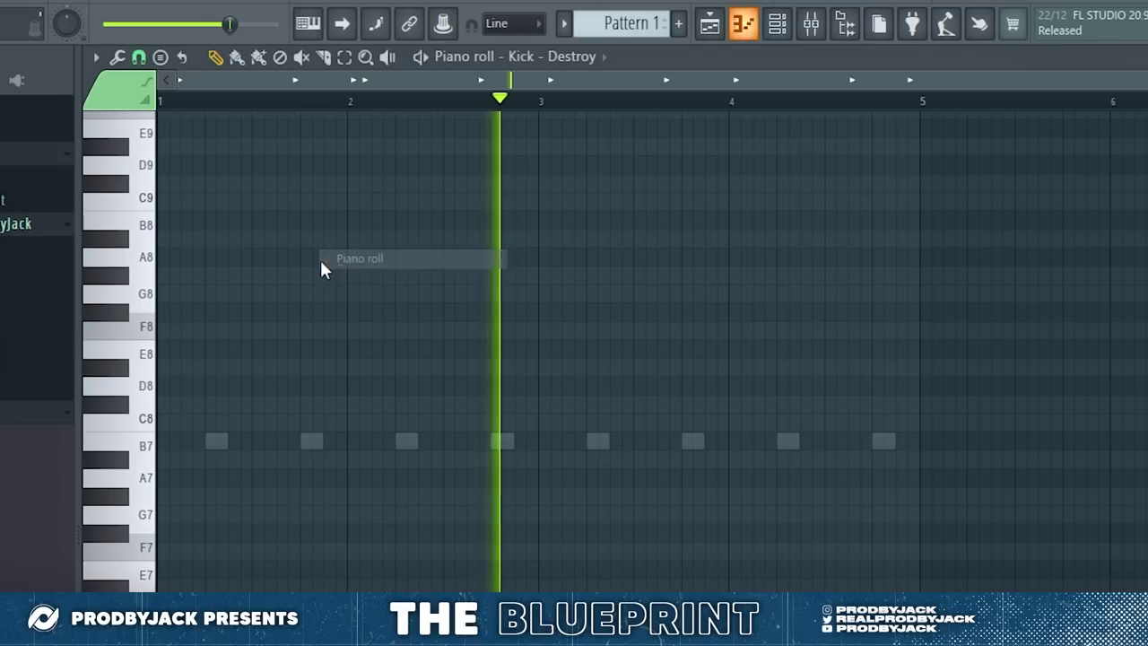
# Transfer the sample into Melodyne on its mixer track and look over its detected notes
pyautogui.click(813, 27)
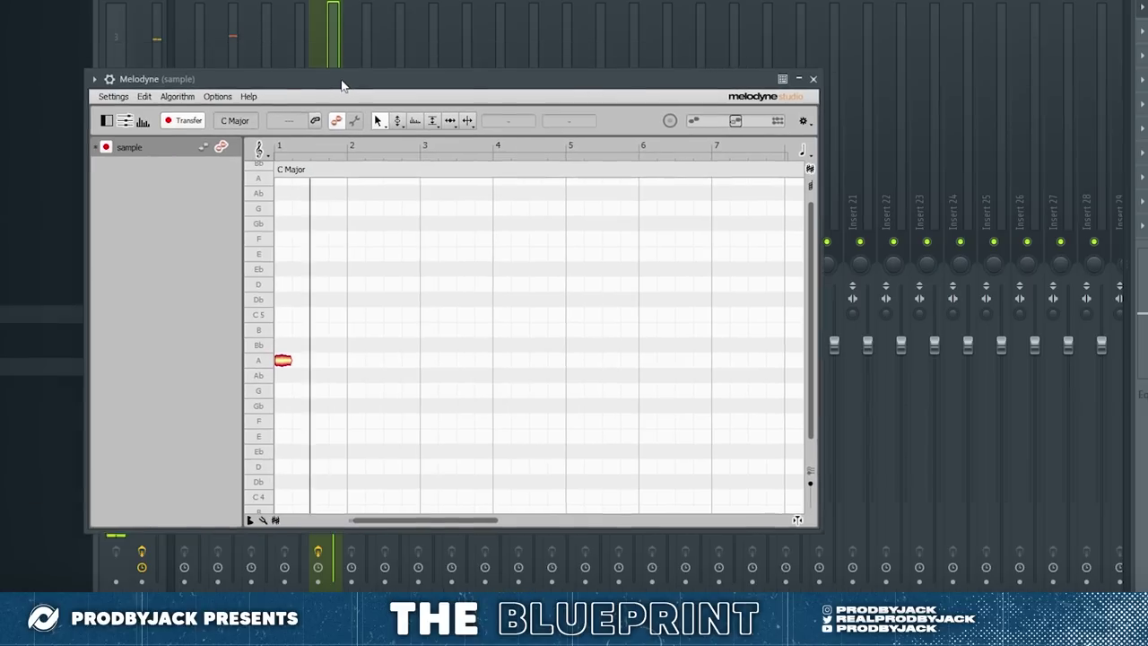
pyautogui.moveTo(342, 86); pyautogui.dragTo(363, 86)
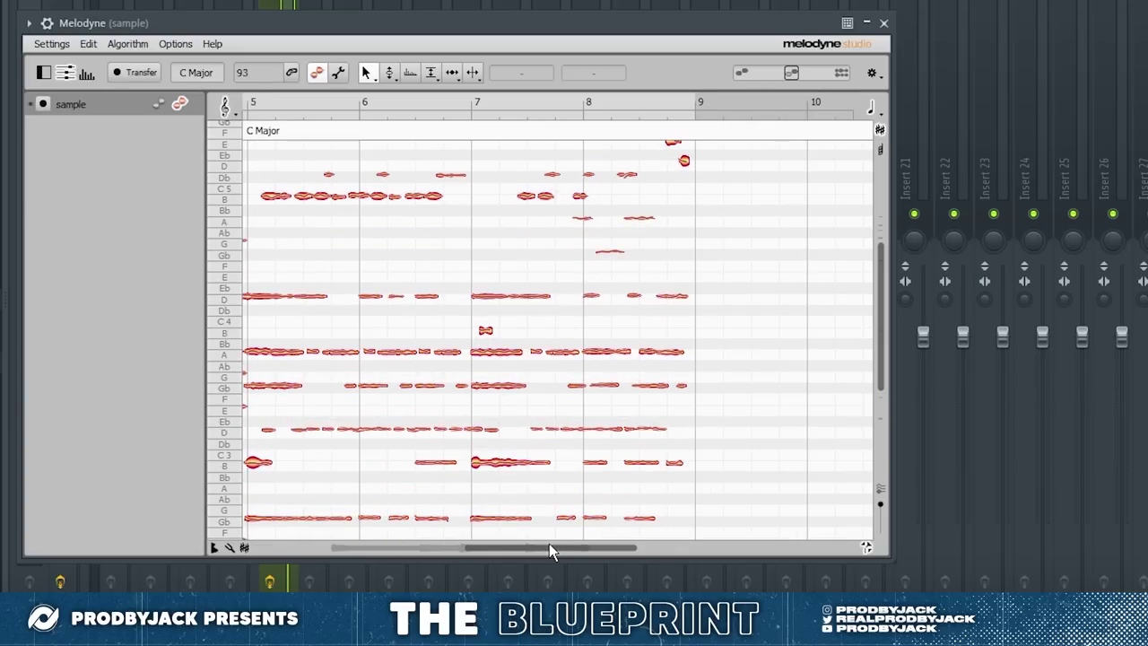
pyautogui.moveTo(549, 551); pyautogui.dragTo(384, 546)
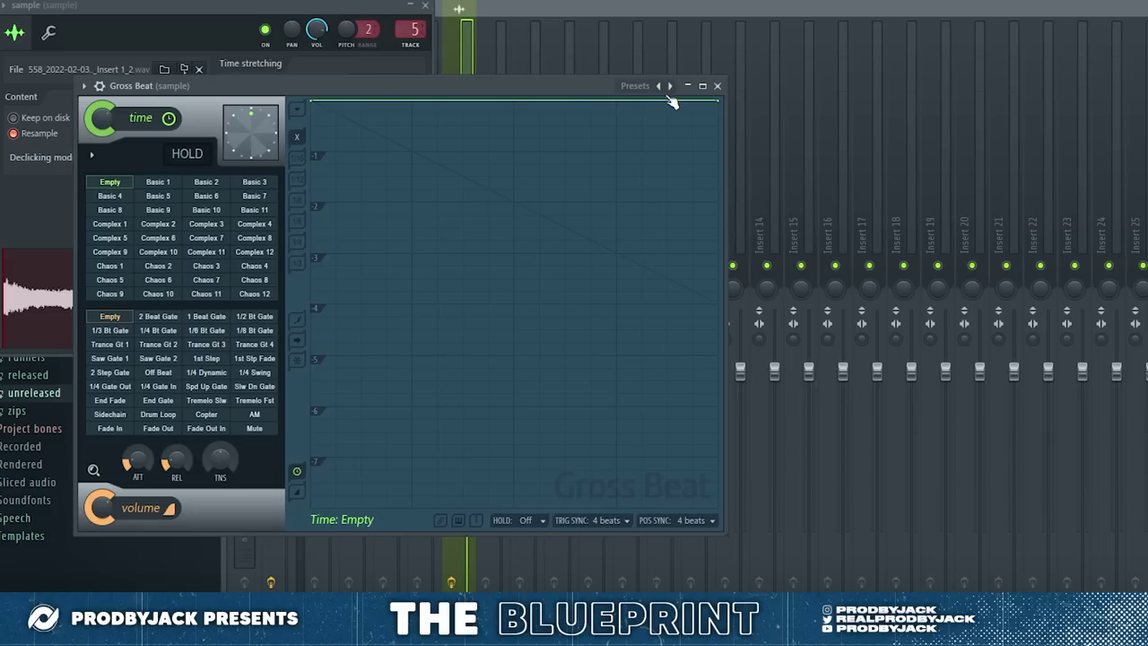
# Switch the sample track's Gross Beat to another preset and choose one of its time slots
pyautogui.click(669, 86)
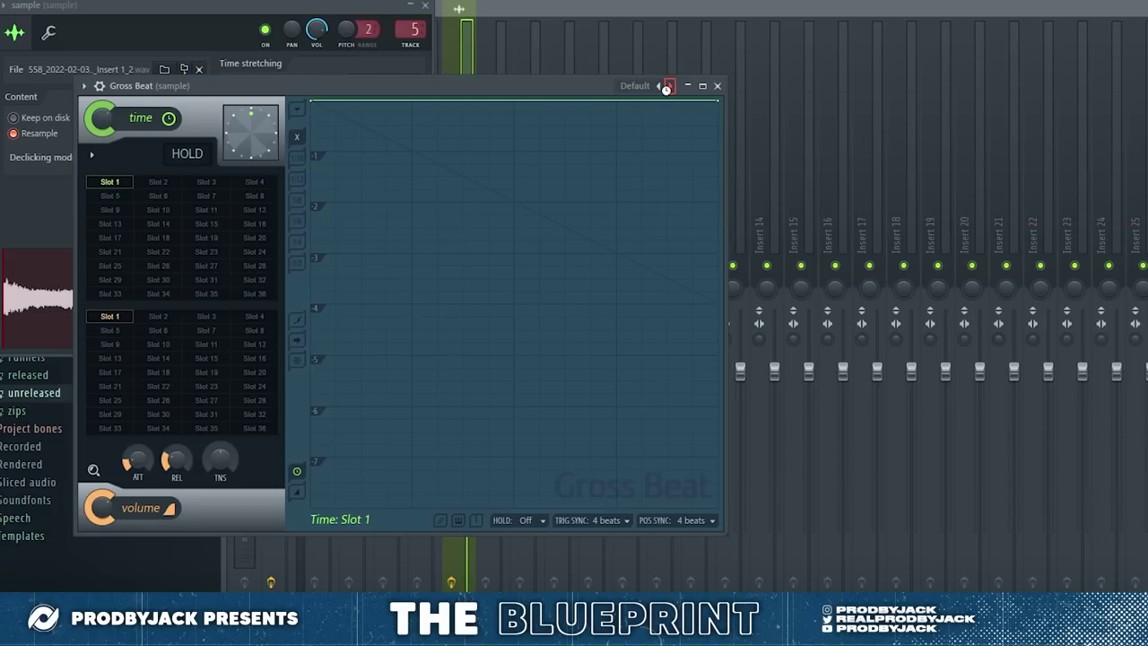
pyautogui.click(104, 254)
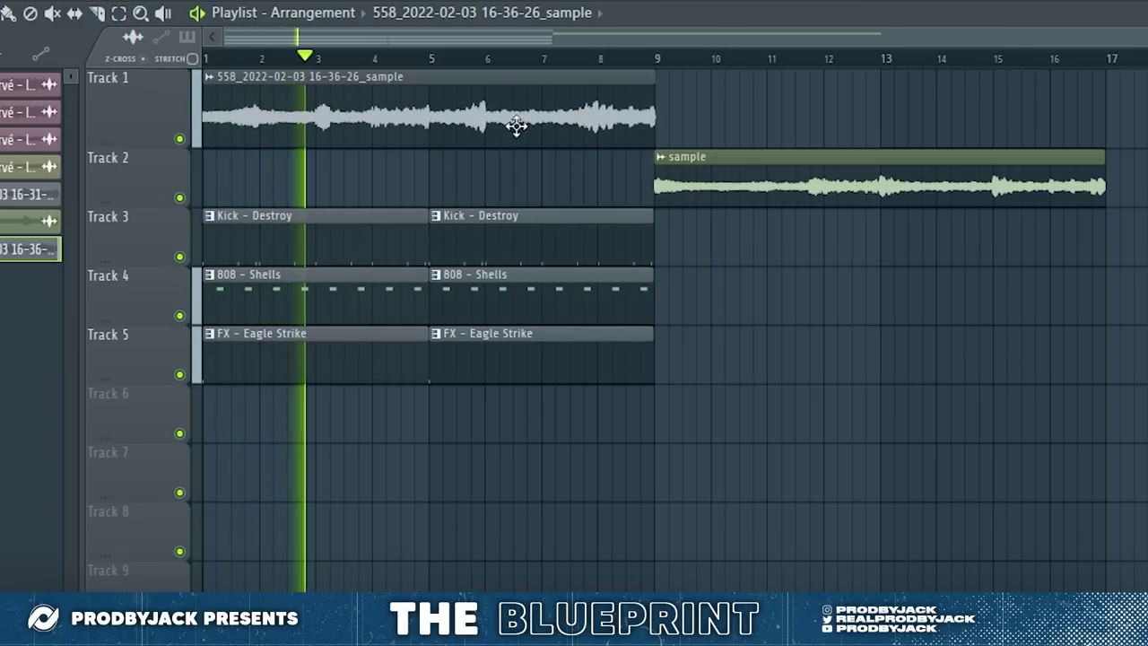
# Lower the pitch of the rendered sample clip on Track 1 with stretch mode Auto, and close its settings
pyautogui.click(52, 13)
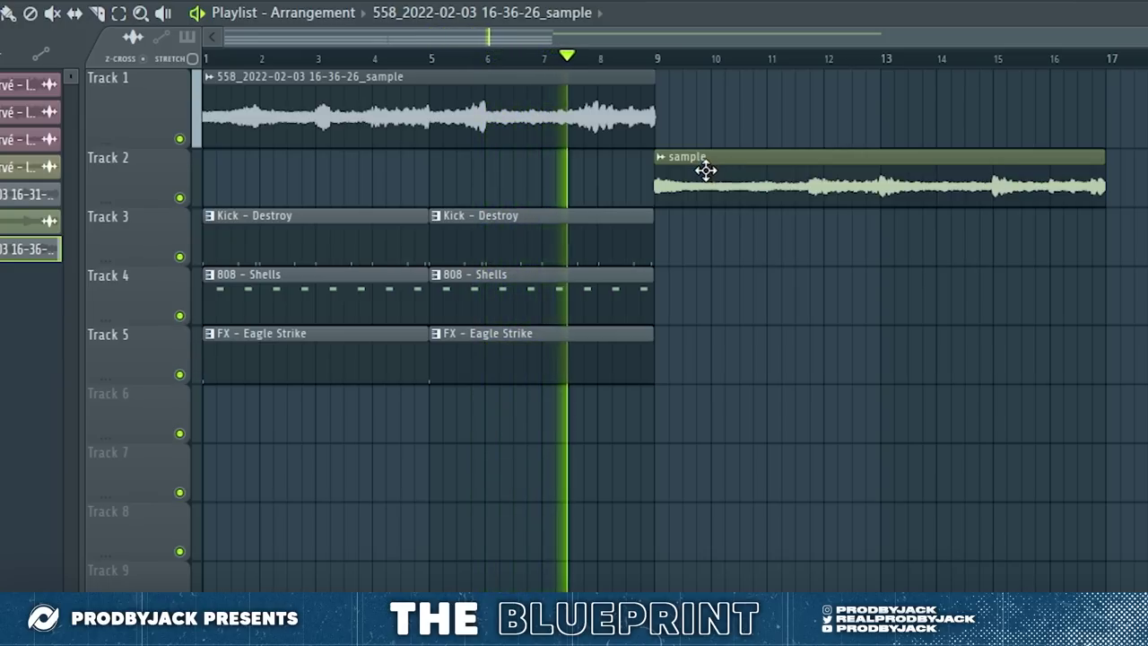
pyautogui.scroll(5, 704, 171)
pyautogui.scroll(3, 501, 152)
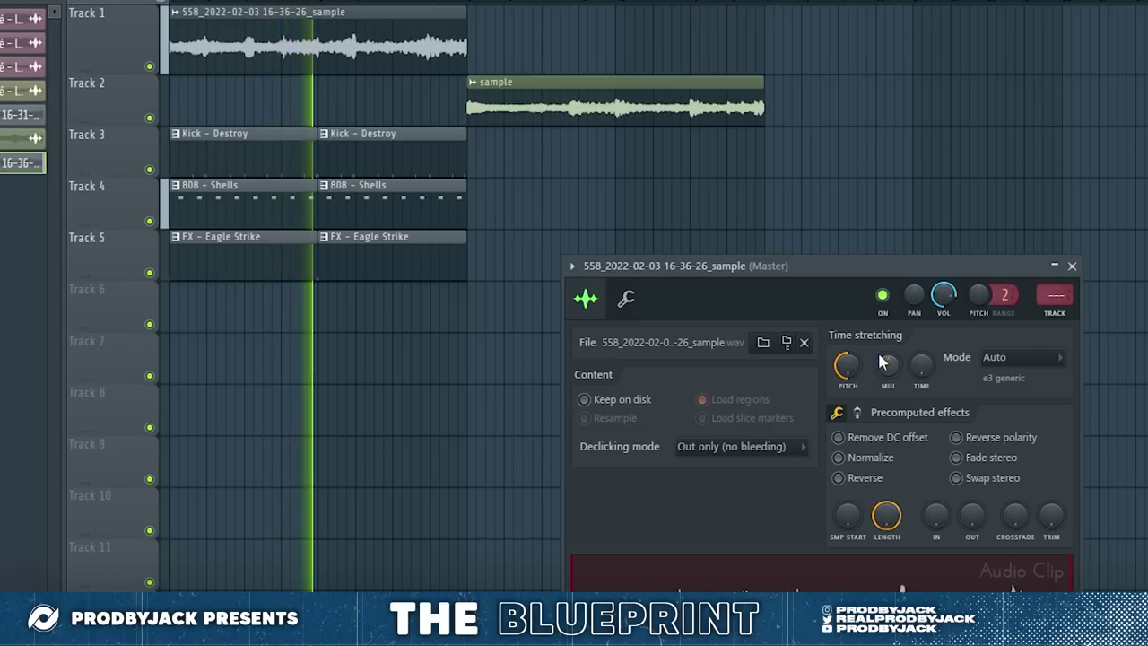
pyautogui.click(1072, 266)
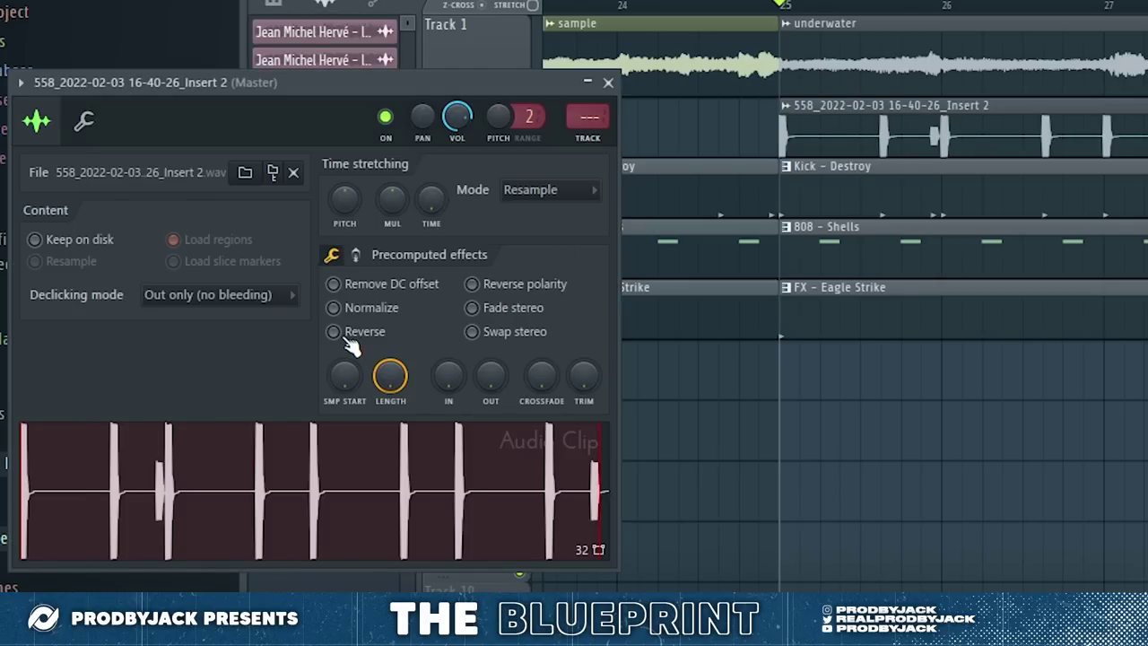
# Reverse the rendered Insert 2 audio clip and trim the end of its second copy to bar 33
pyautogui.click(334, 332)
pyautogui.click(609, 83)
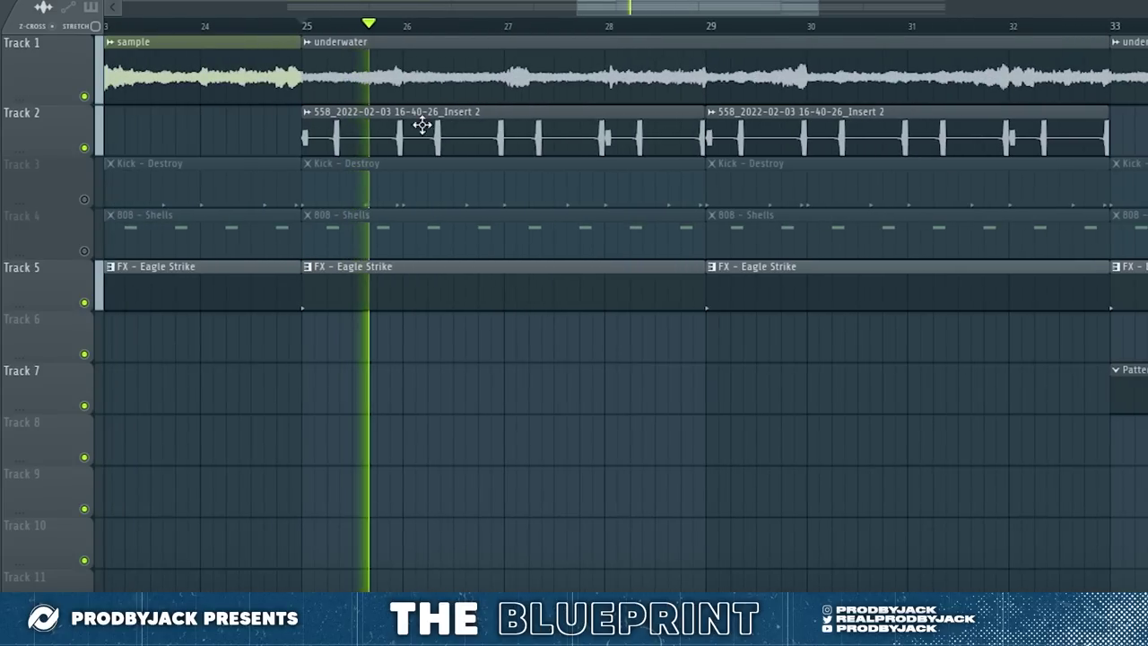
pyautogui.scroll(3, 1140, 185)
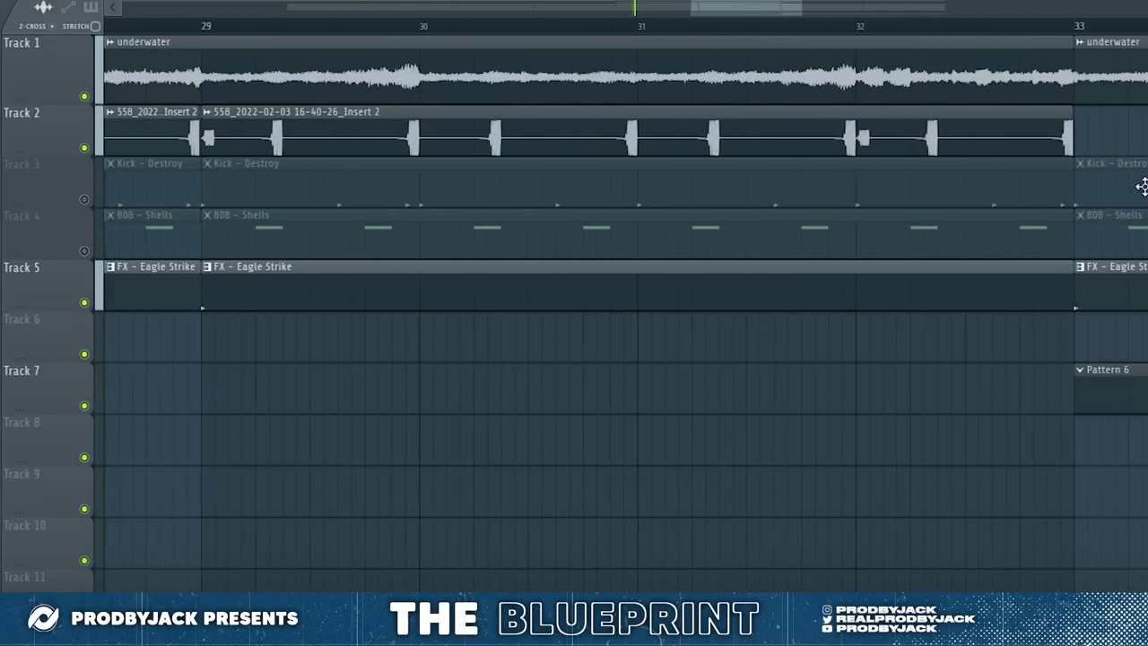
pyautogui.moveTo(1077, 148); pyautogui.dragTo(1031, 146)
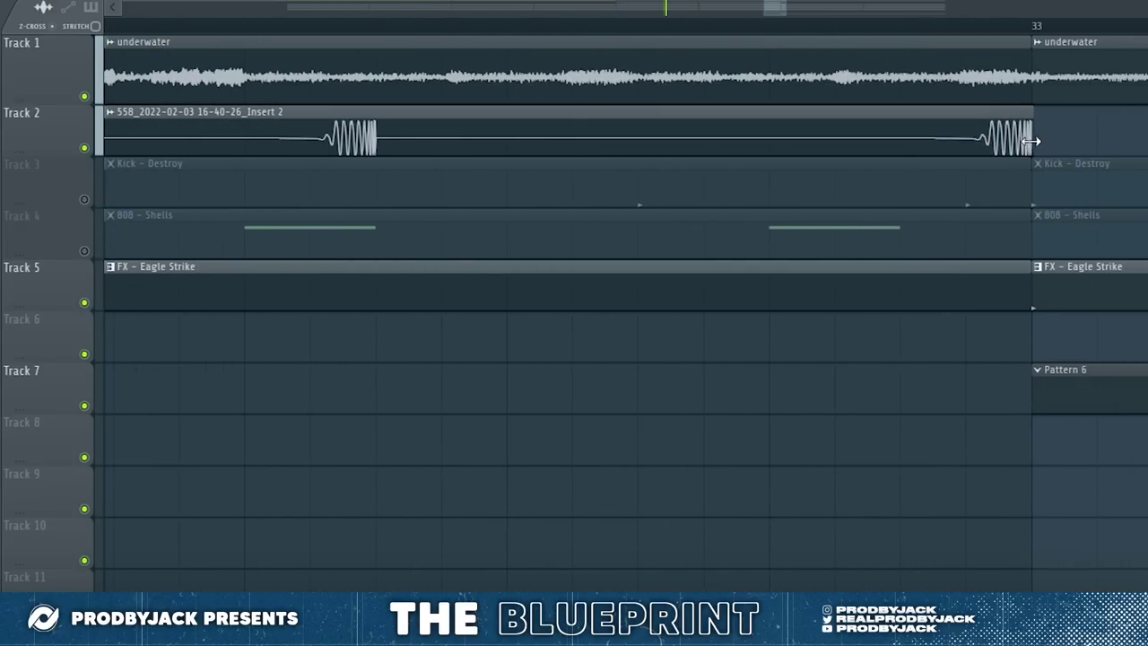
pyautogui.scroll(-3, 602, 117)
pyautogui.scroll(4, 1097, 192)
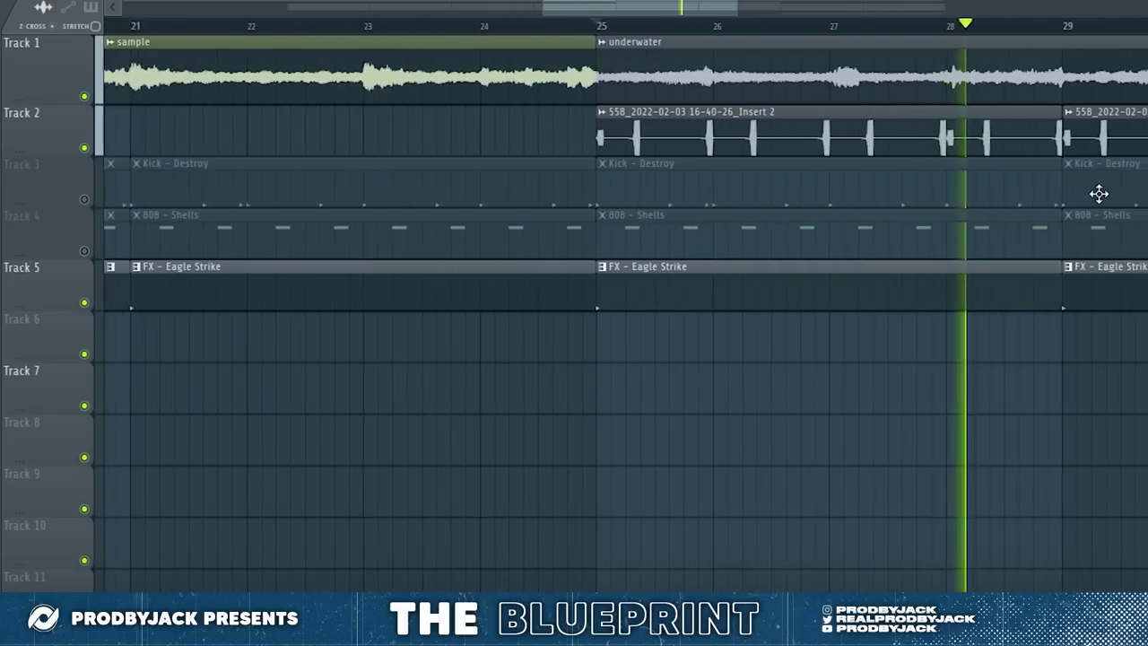
pyautogui.scroll(2, 973, 175)
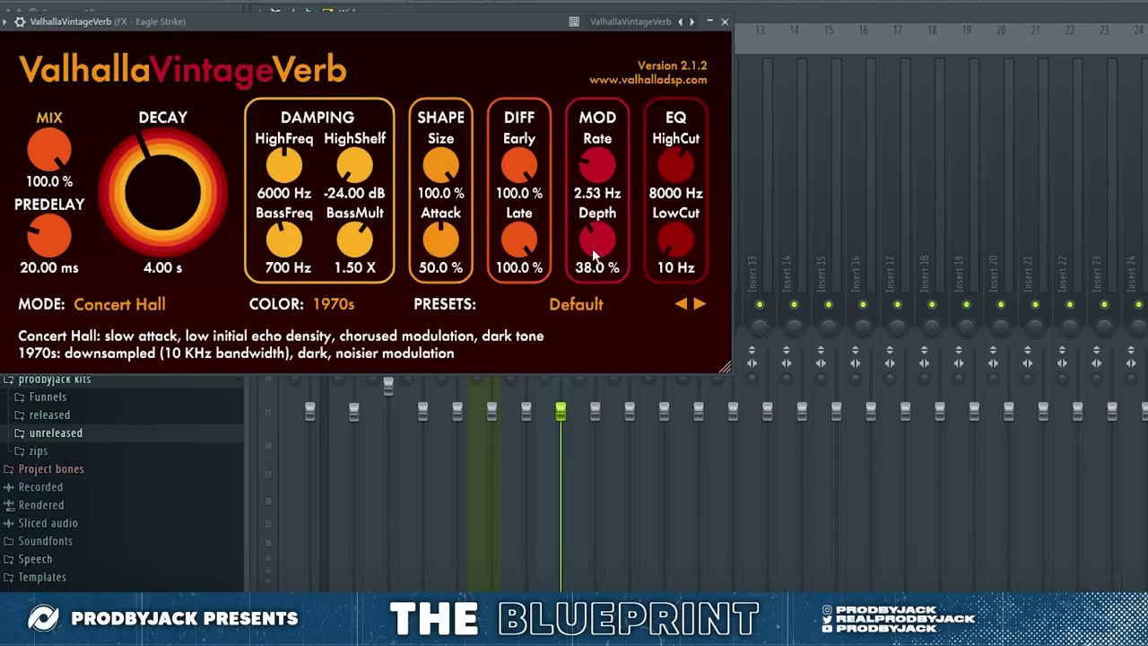
# Set the Eagle Strike reverb to 360 Hz low cut, 2.63 s decay, 0 ms predelay, 51.2% mix and 74% size
pyautogui.moveTo(671, 235); pyautogui.dragTo(209, 215)
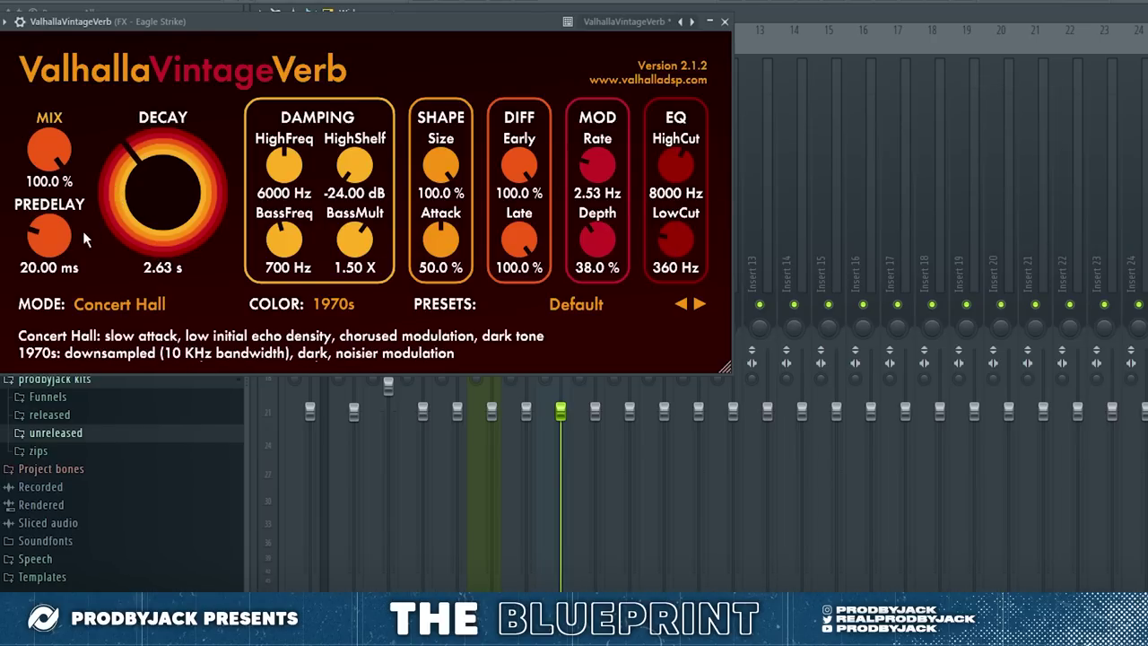
pyautogui.moveTo(49, 235); pyautogui.dragTo(49, 260)
pyautogui.moveTo(49, 151); pyautogui.dragTo(40, 219)
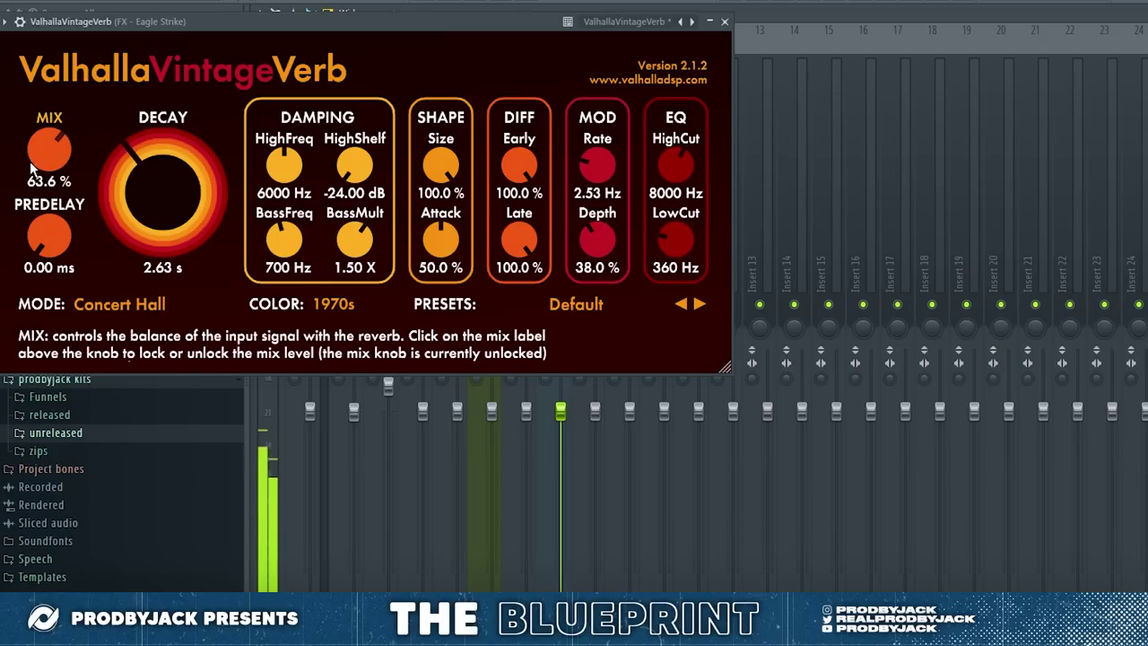
pyautogui.moveTo(441, 164); pyautogui.dragTo(57, 193)
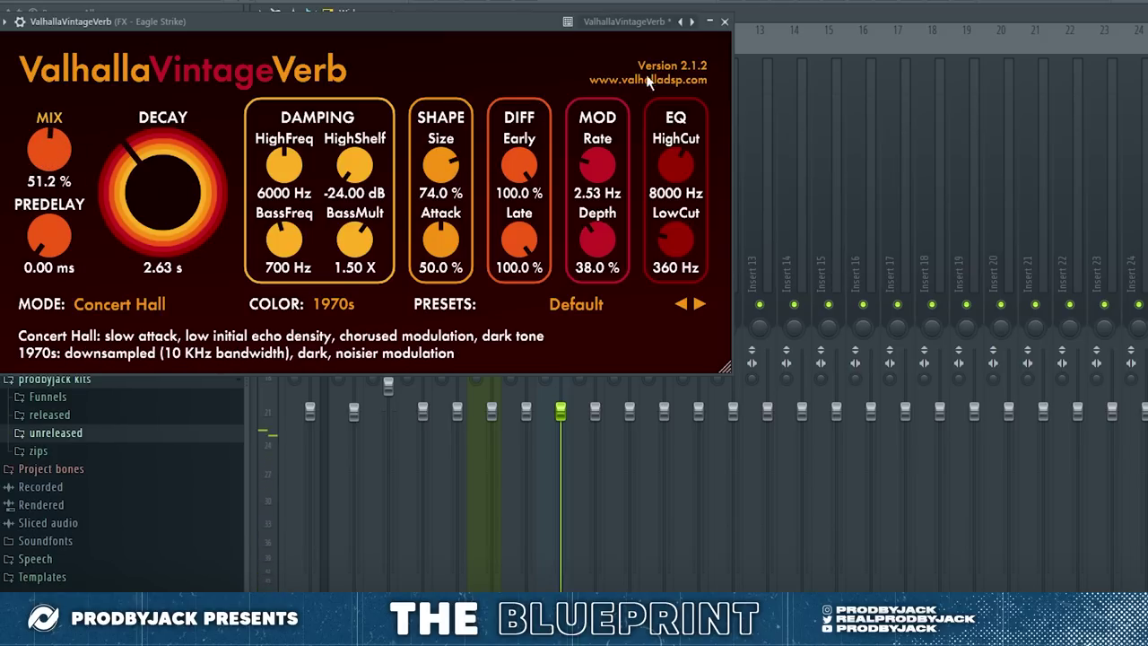
pyautogui.click(725, 21)
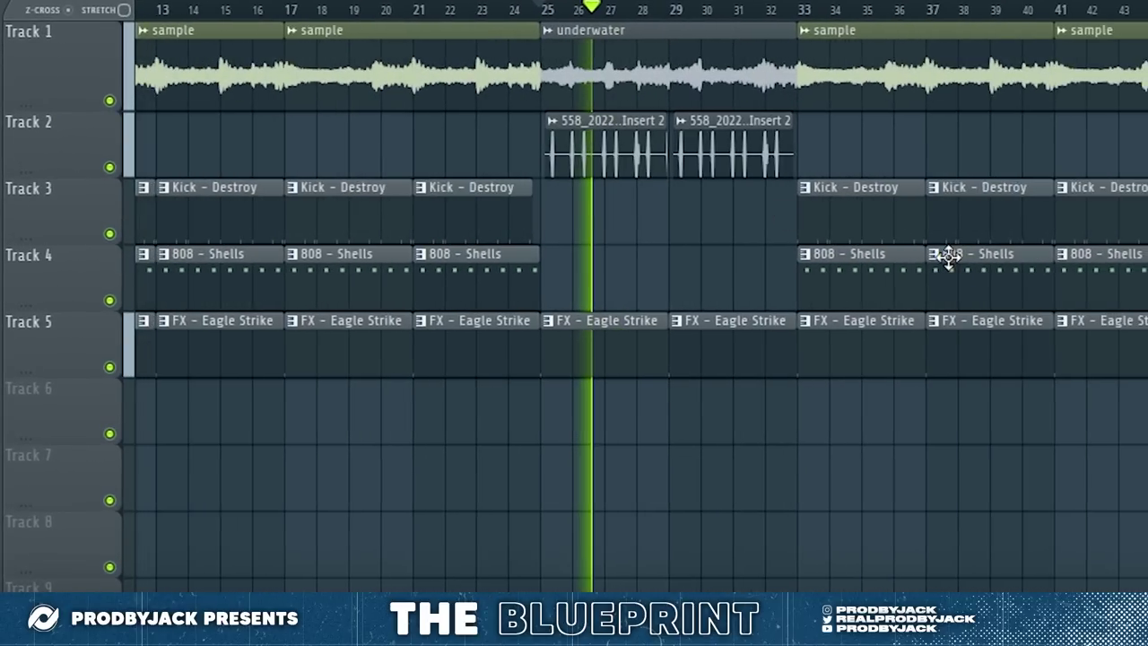
# Place an empty pattern clip on Track 6 under the underwater section and extend it to bar 33
pyautogui.scroll(2, 520, 197)
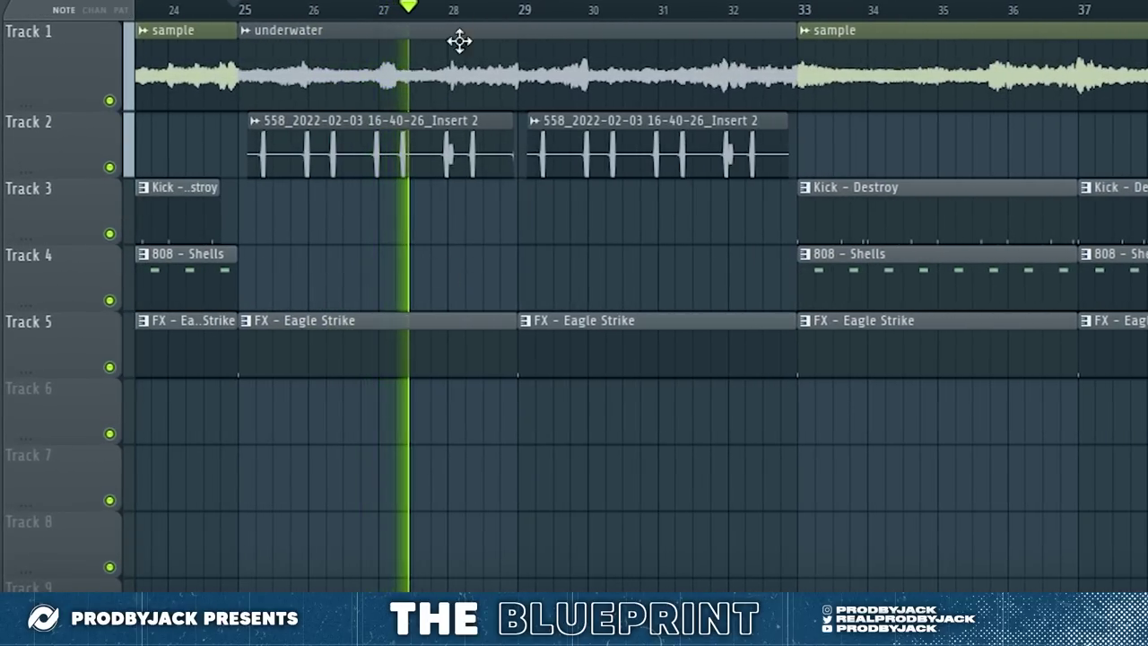
pyautogui.click(532, 420)
pyautogui.moveTo(579, 418); pyautogui.dragTo(789, 437)
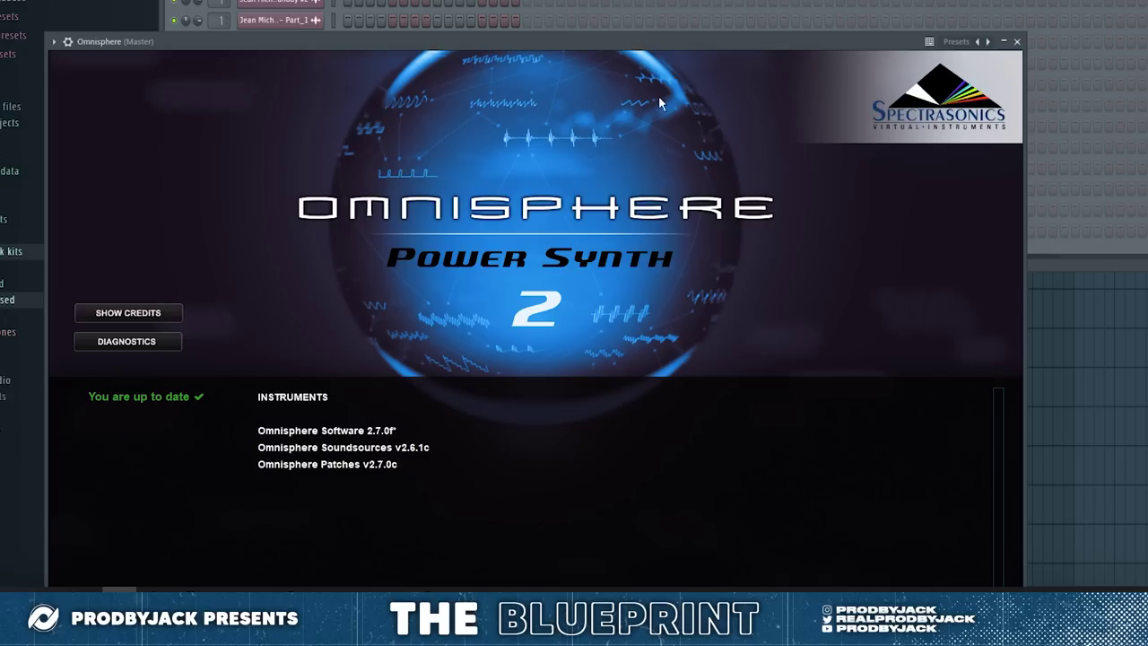
# Open Omnisphere's patch browser and search for a patch for the new pattern
pyautogui.click(426, 206)
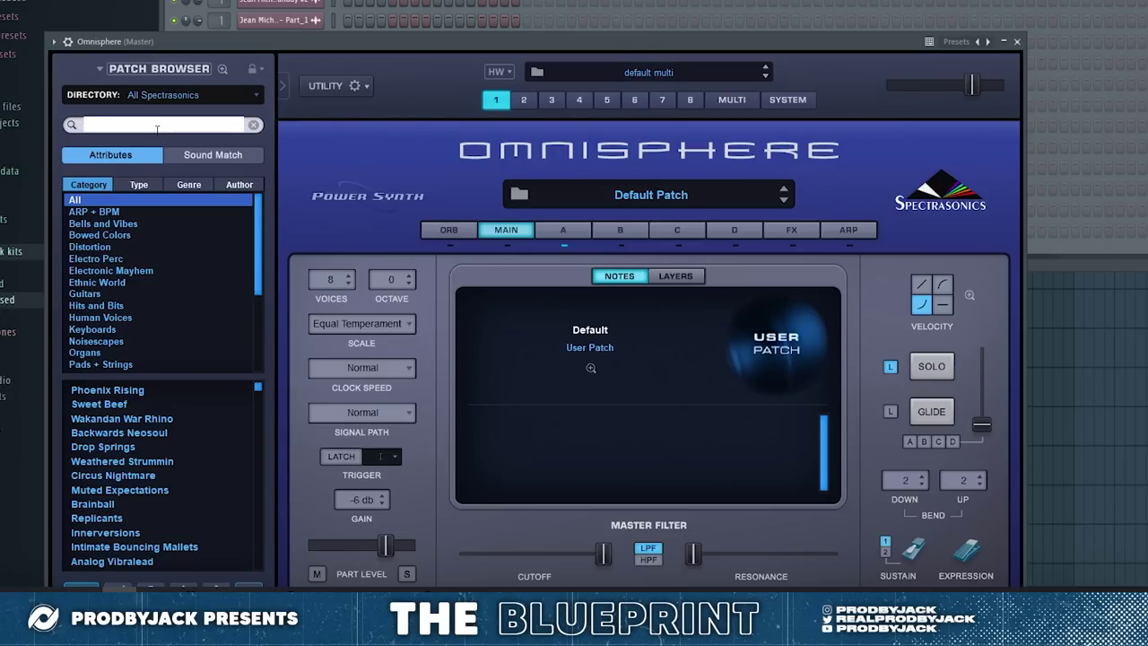
pyautogui.press('Return')
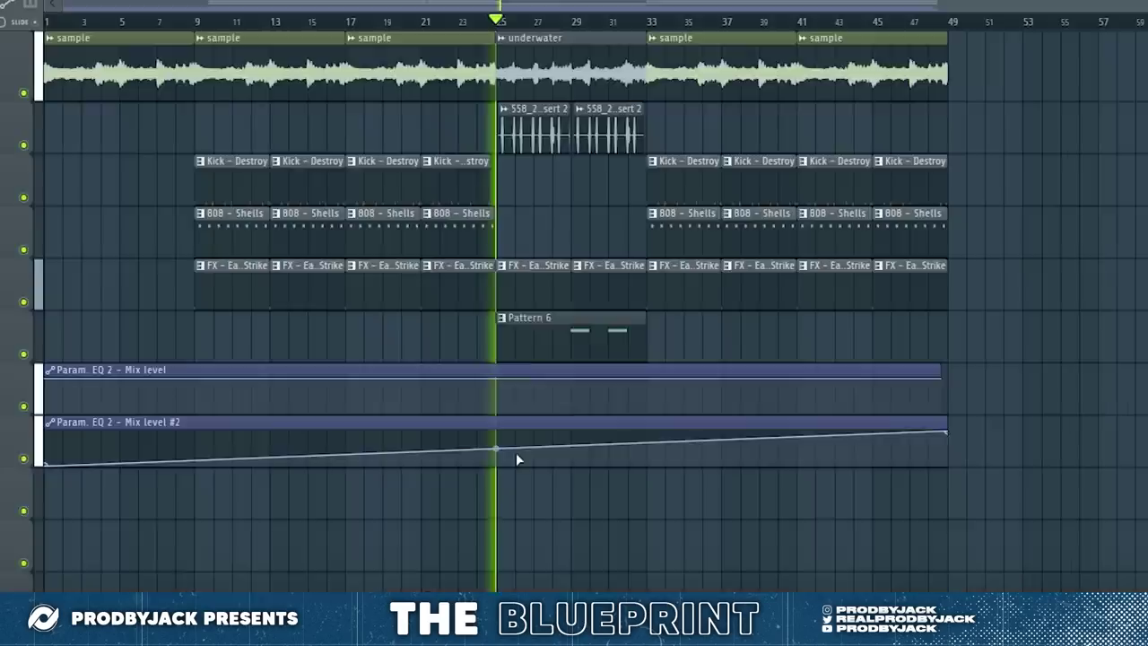
# Shape the Param. EQ 2 - Mix level #2 automation to stay at minimum until bar 29 and jump to maximum there
pyautogui.scroll(2, 590, 464)
pyautogui.rightClick(590, 465)
pyautogui.scroll(3, 589, 474)
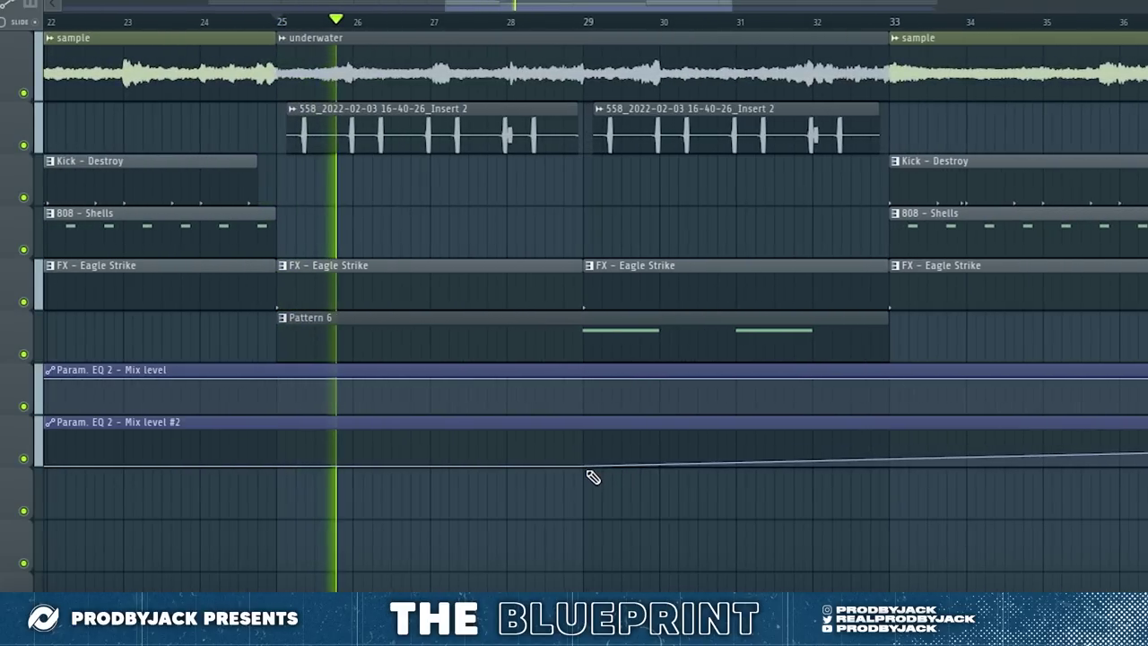
pyautogui.moveTo(586, 467); pyautogui.dragTo(592, 438)
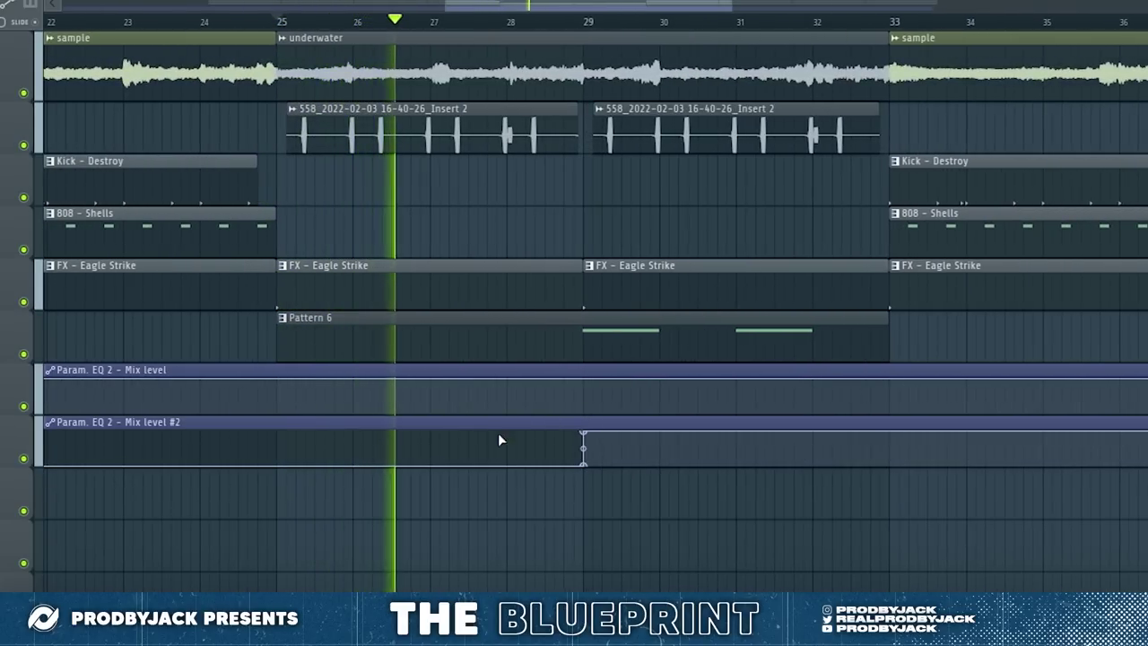
pyautogui.scroll(-3, 499, 441)
pyautogui.scroll(-3, 1080, 435)
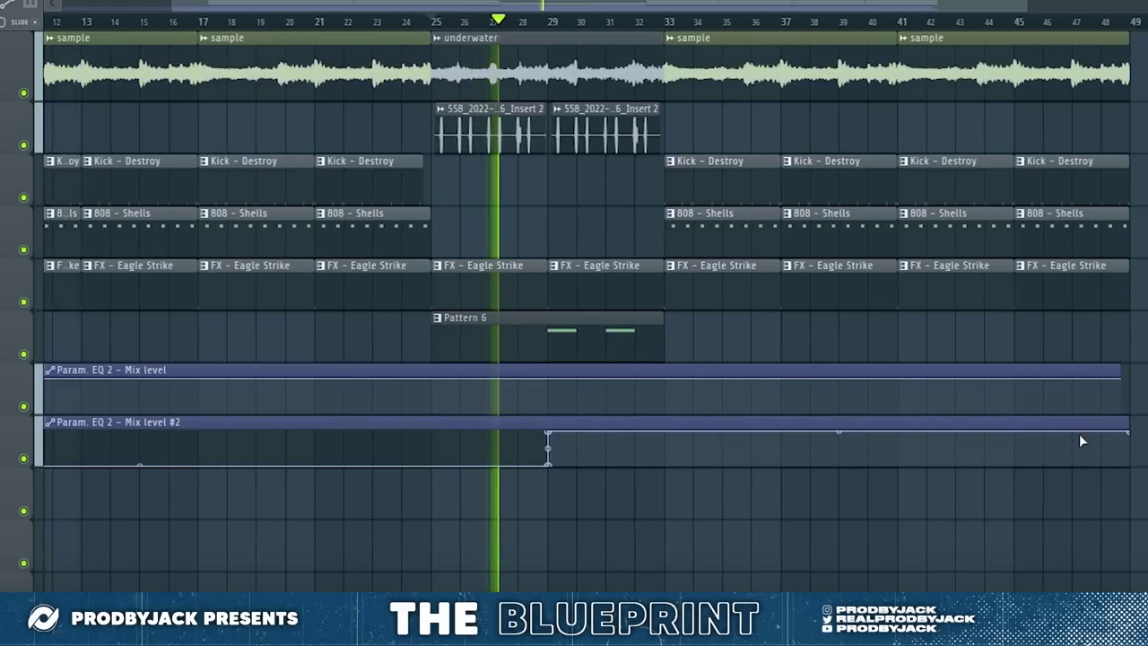
# Delete the Param. EQ 2 - Mix level clip from Track 7 and rename the recorded kick clips on Track 2 as reversed kick
pyautogui.rightClick(1038, 379)
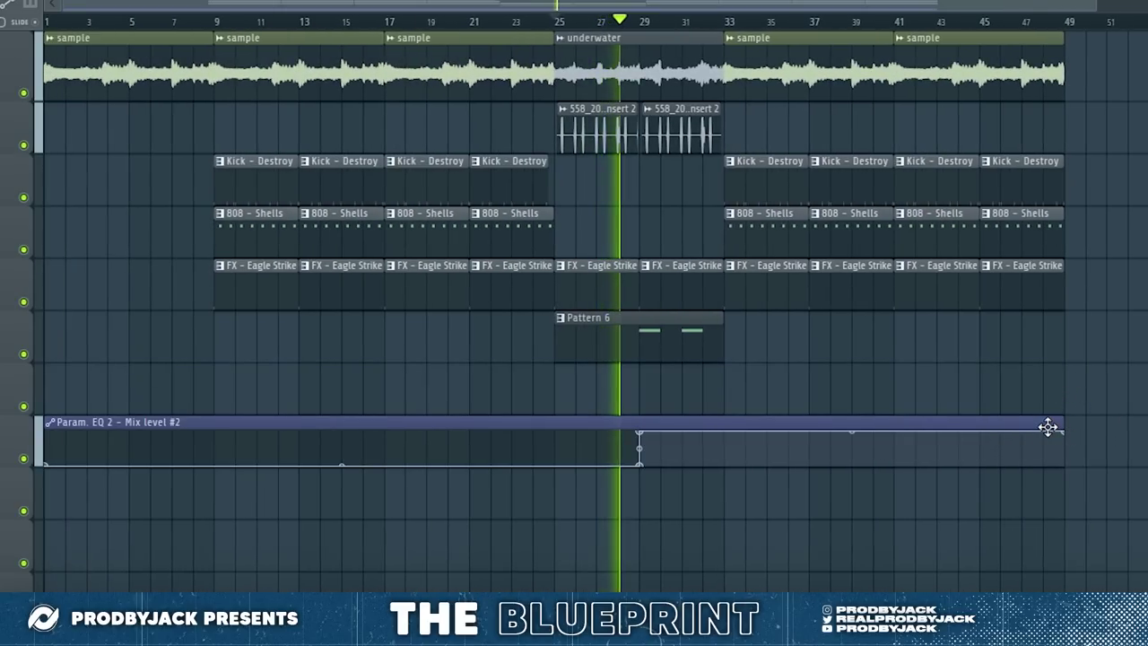
pyautogui.rightClick(574, 117)
pyautogui.click(581, 196)
pyautogui.write('reversed kick')
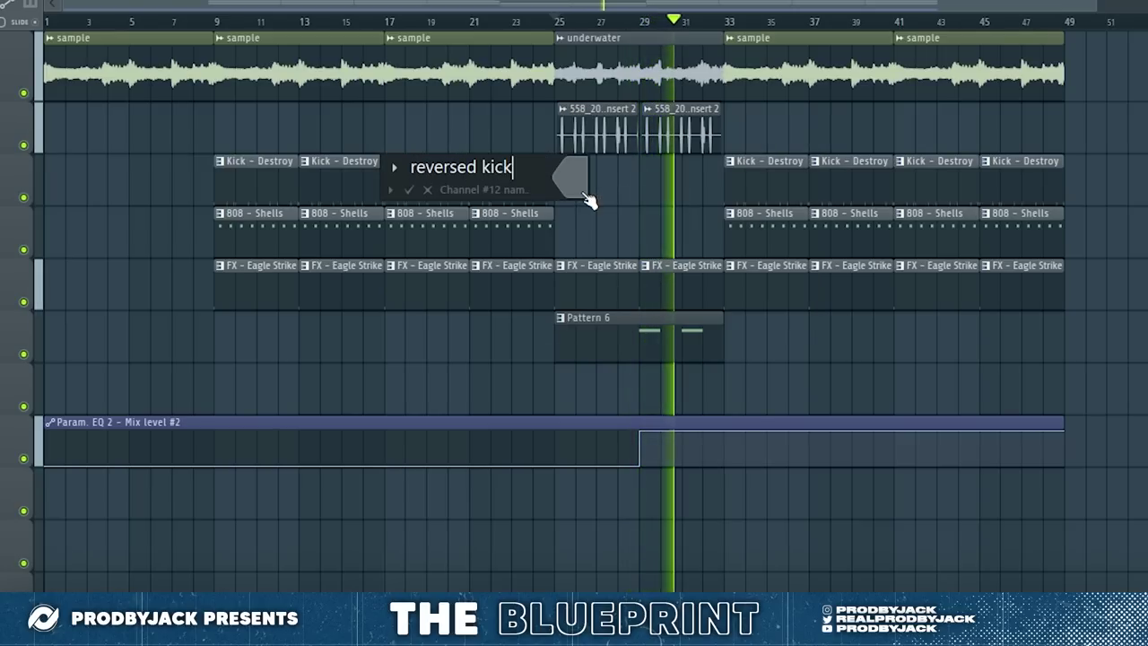
pyautogui.press('Return')
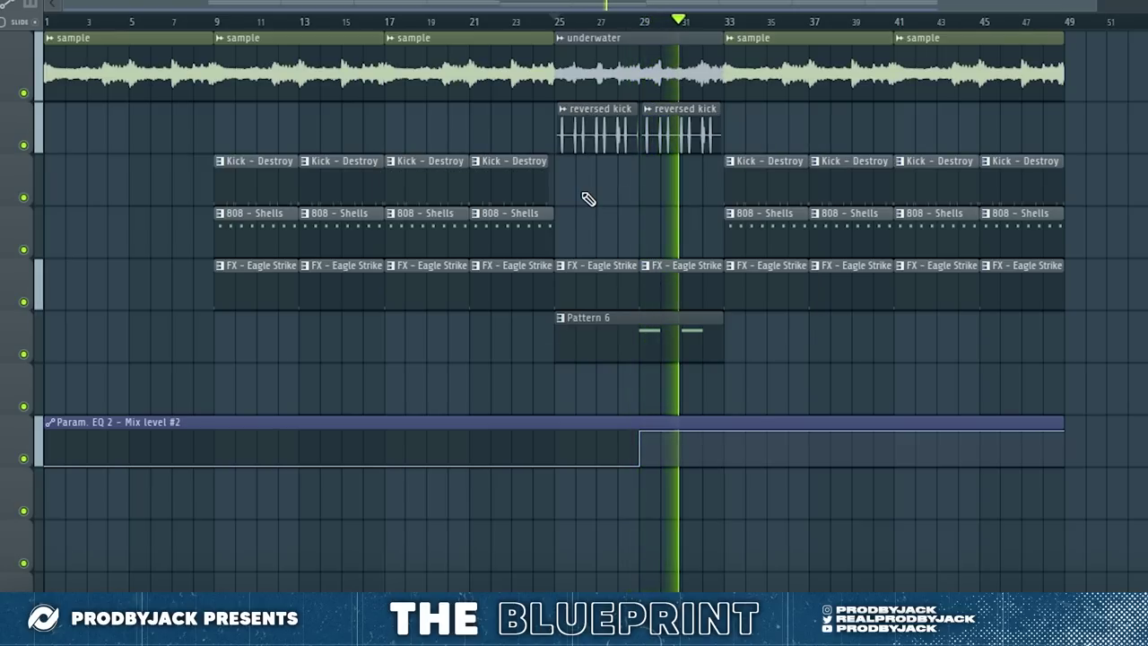
# Open Pattern 6's notes in the piano roll
pyautogui.doubleClick(648, 337)
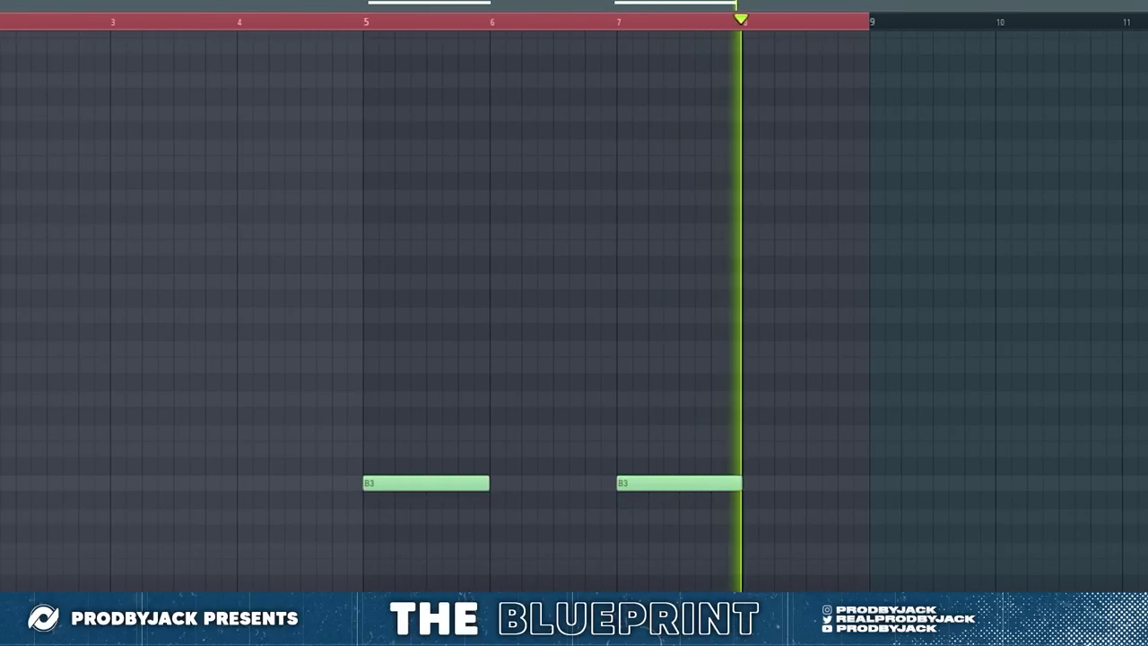
pyautogui.press('F7')
# Set the time-stretching mode of the Texture - Conveyor Belt clip on Track 9 to Auto
pyautogui.keyDown('ctrl'); pyautogui.scroll(5, 889, 384); pyautogui.keyUp('ctrl')
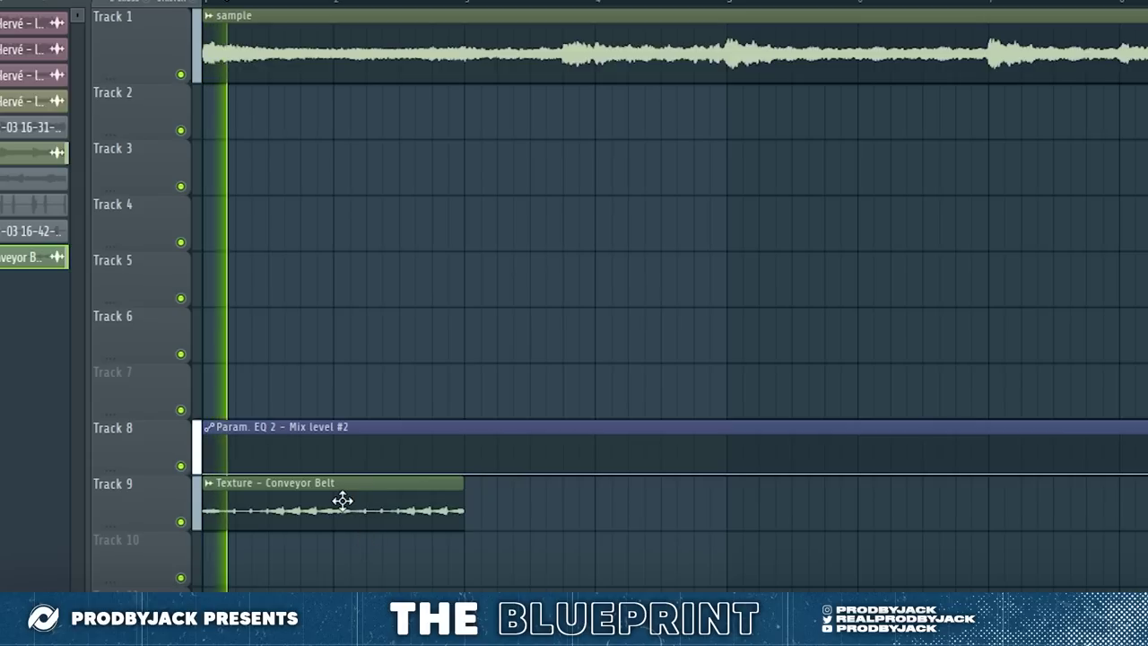
pyautogui.doubleClick(341, 500)
pyautogui.click(162, 91)
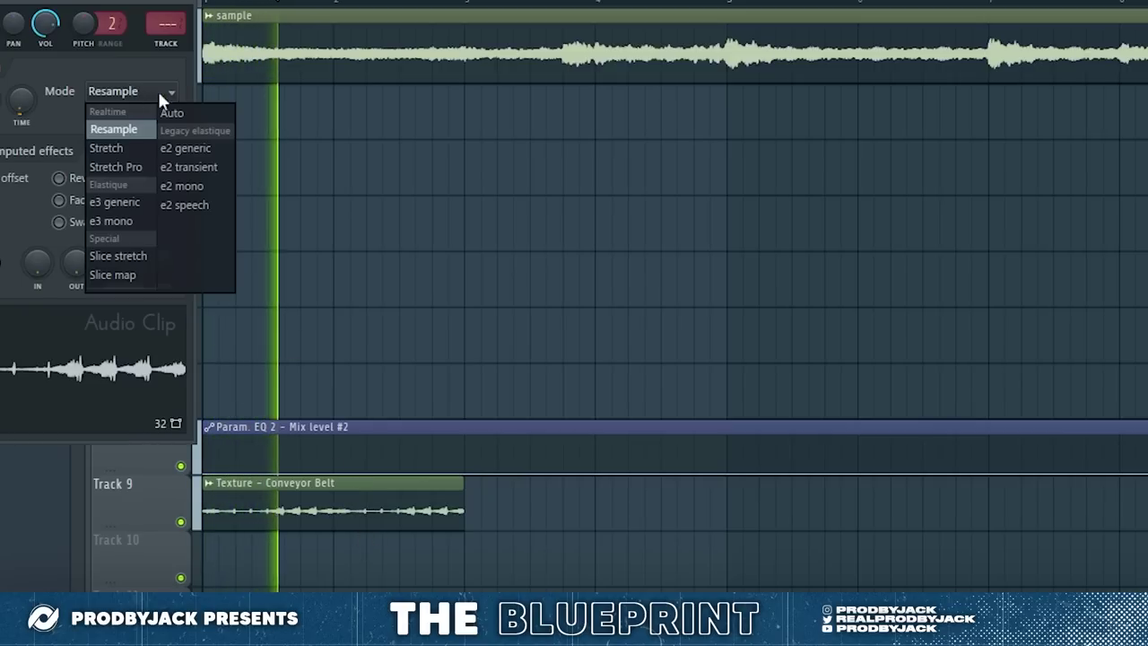
pyautogui.click(183, 112)
pyautogui.press('Escape')
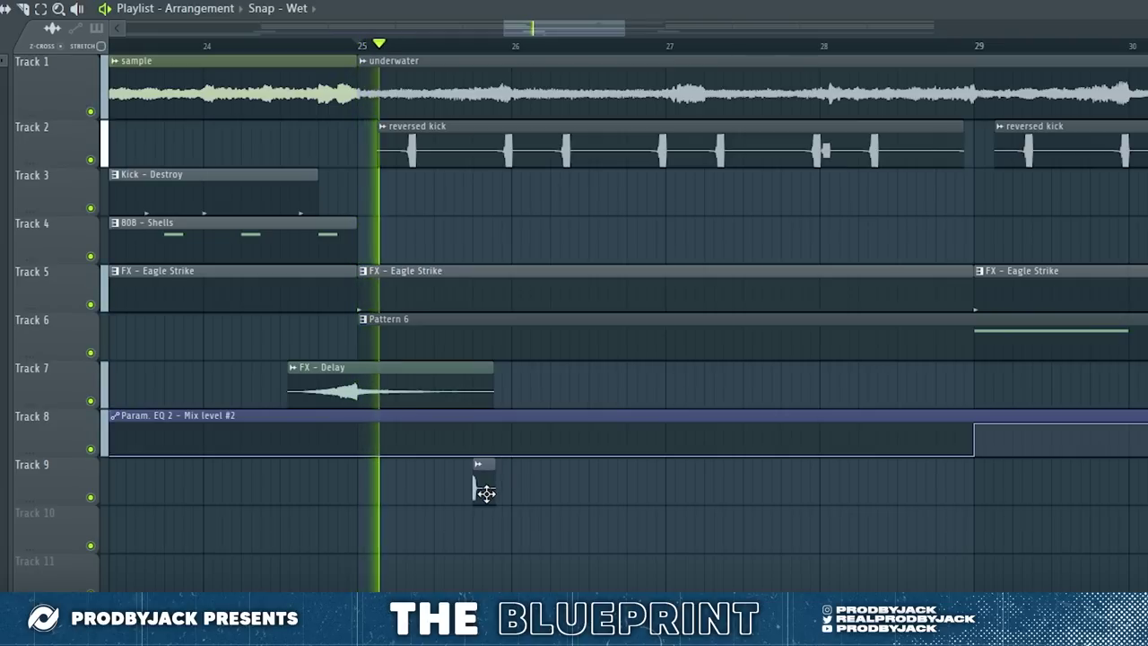
# Place Snap - Wet on the fourth beat of bars 26 to 28 on Track 9 and duplicate the four snaps across bars 29 to 32
pyautogui.click(633, 491)
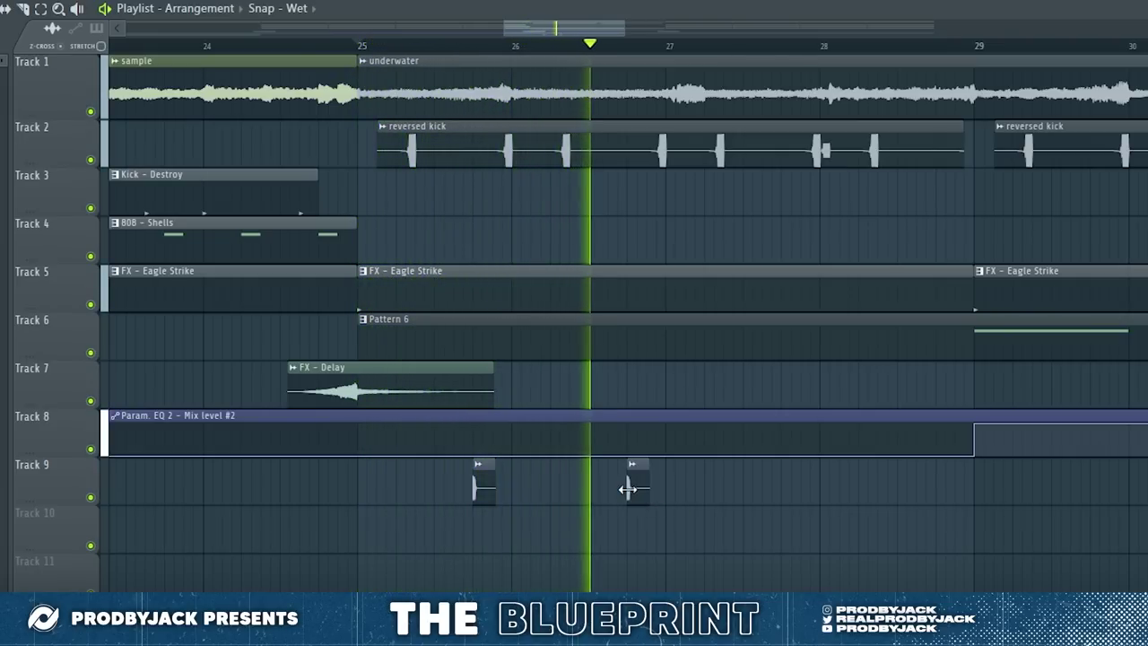
pyautogui.click(784, 495)
pyautogui.click(942, 492)
pyautogui.scroll(-1, 705, 538)
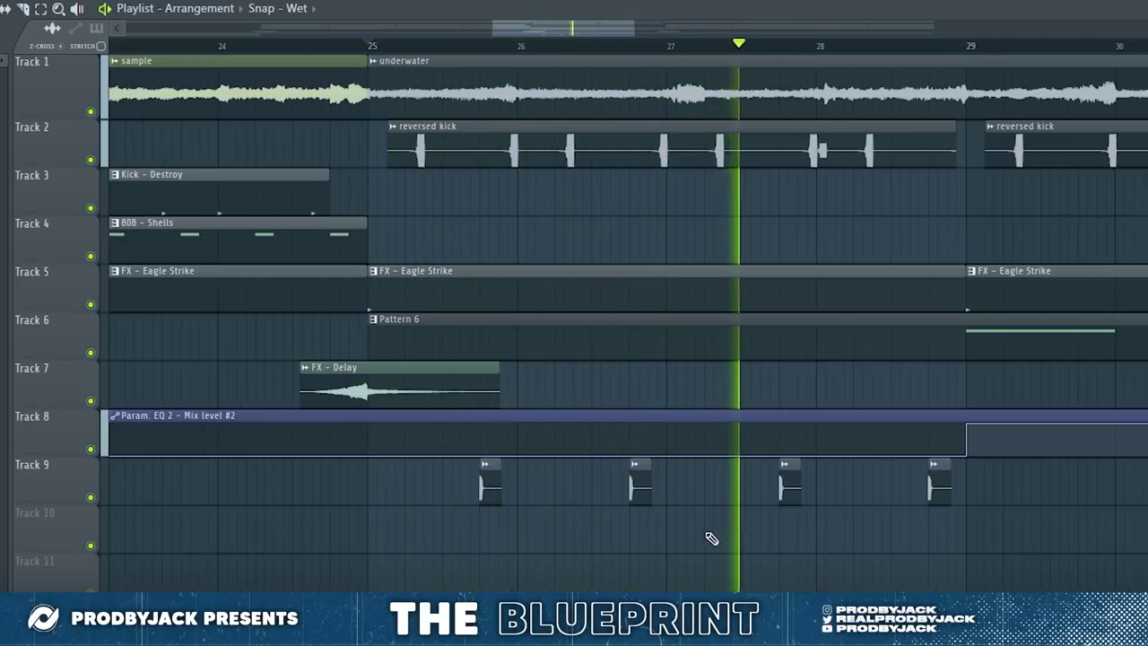
pyautogui.scroll(-3, 711, 539)
pyautogui.moveTo(856, 459); pyautogui.dragTo(891, 502)
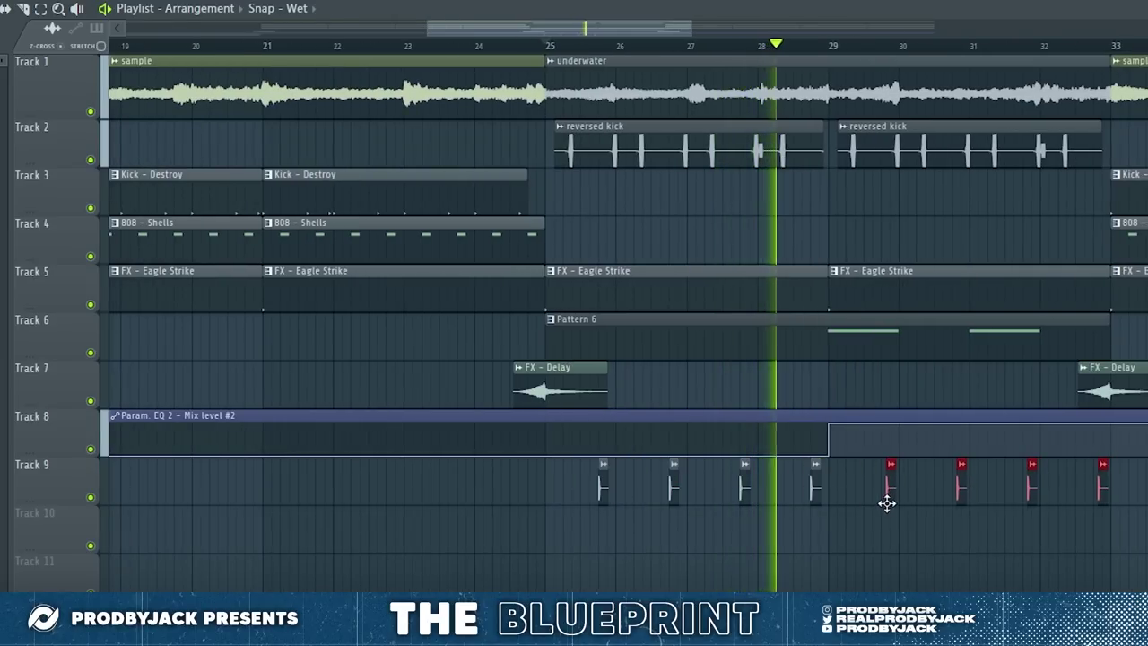
# Route the Snap - Wet channel to mixer track 8
pyautogui.doubleClick(886, 489)
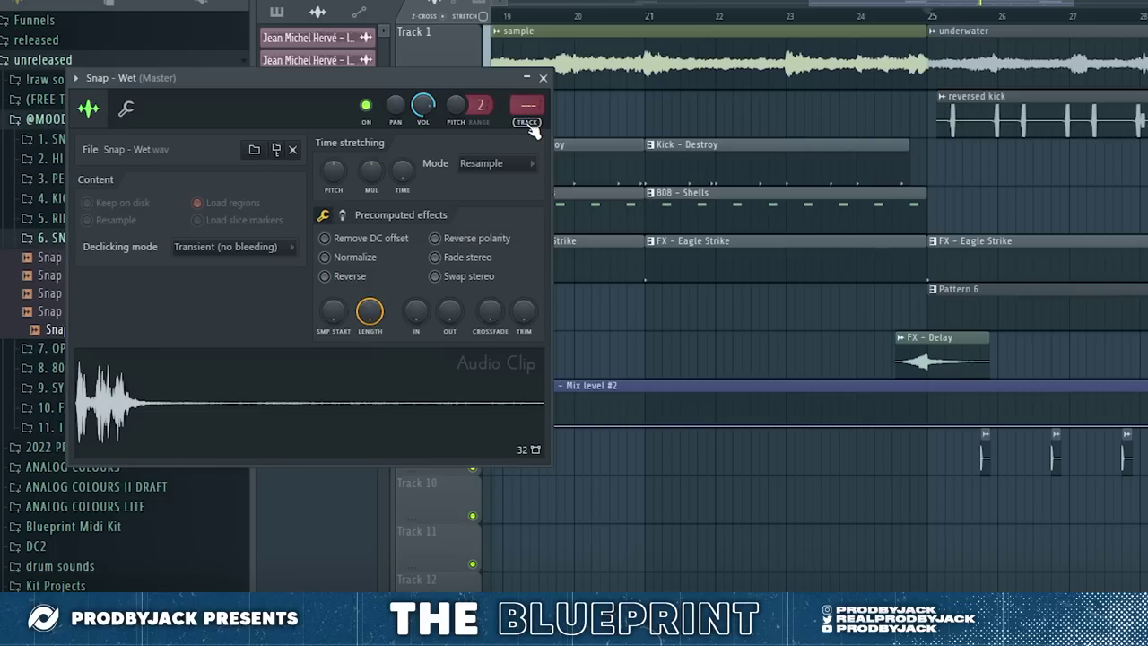
pyautogui.rightClick(528, 122)
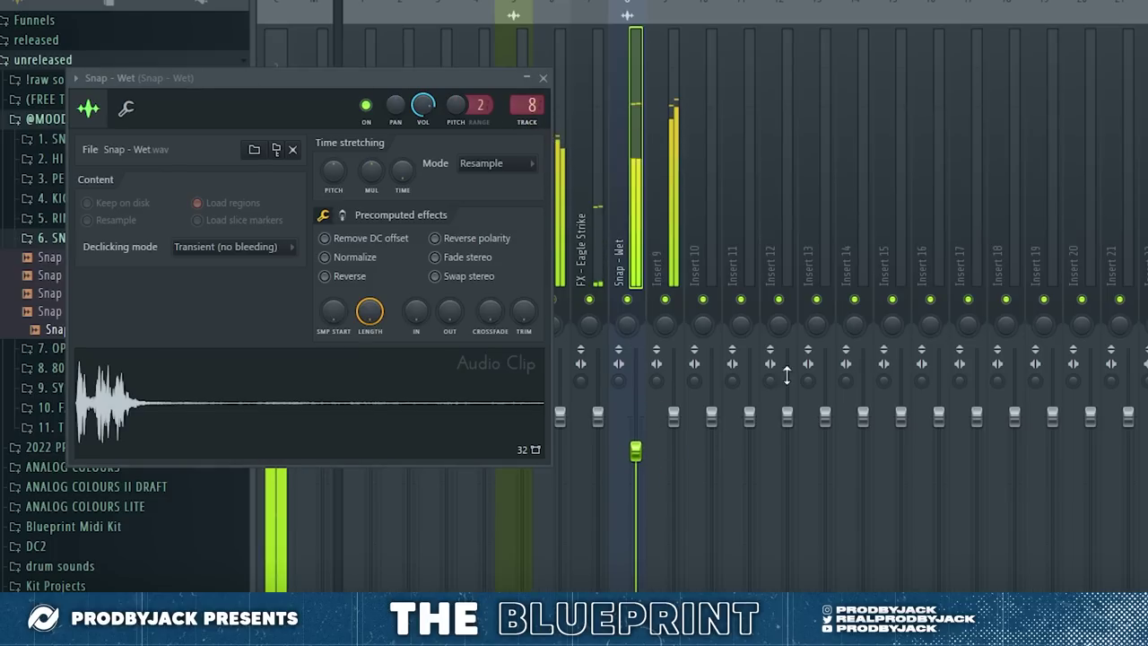
pyautogui.click(545, 78)
# Add ValhallaVintageVerb to the Snap - Wet insert with 9.2% mix and 2.29 s decay, and raise its low cut
pyautogui.click(1112, 54)
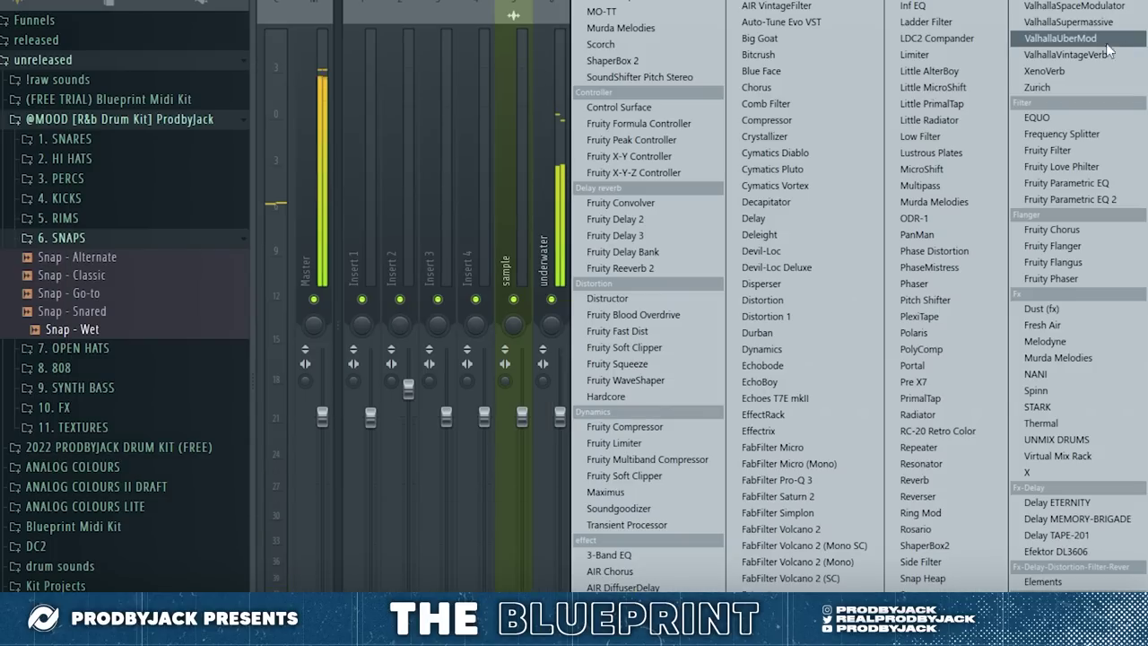
pyautogui.click(1047, 56)
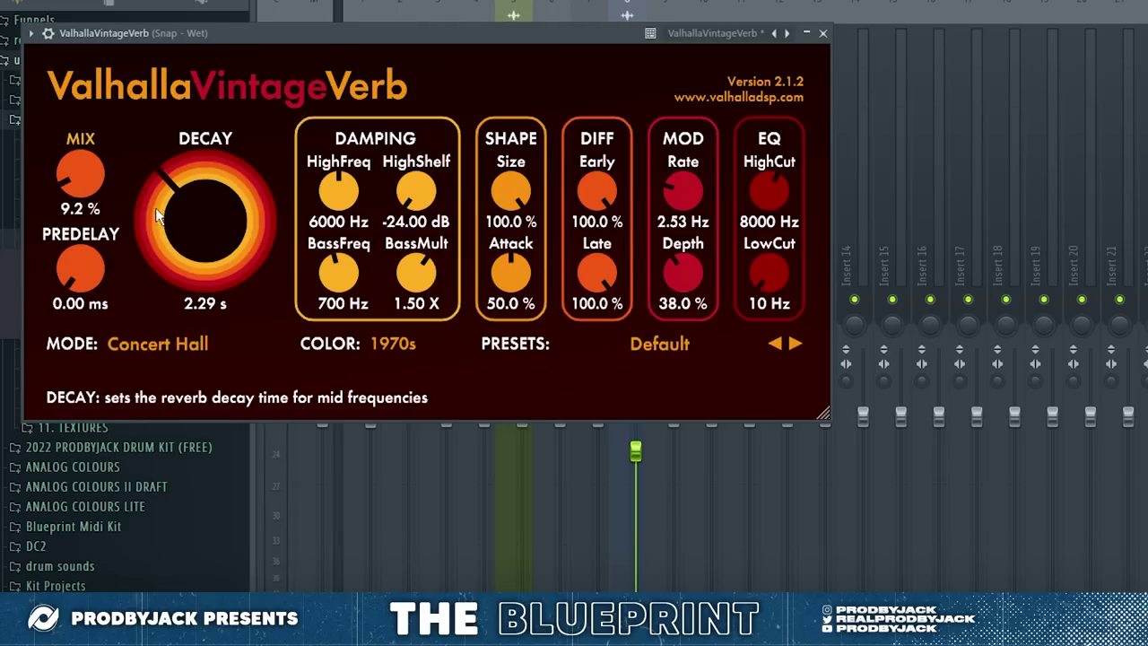
pyautogui.moveTo(753, 279); pyautogui.dragTo(780, 222)
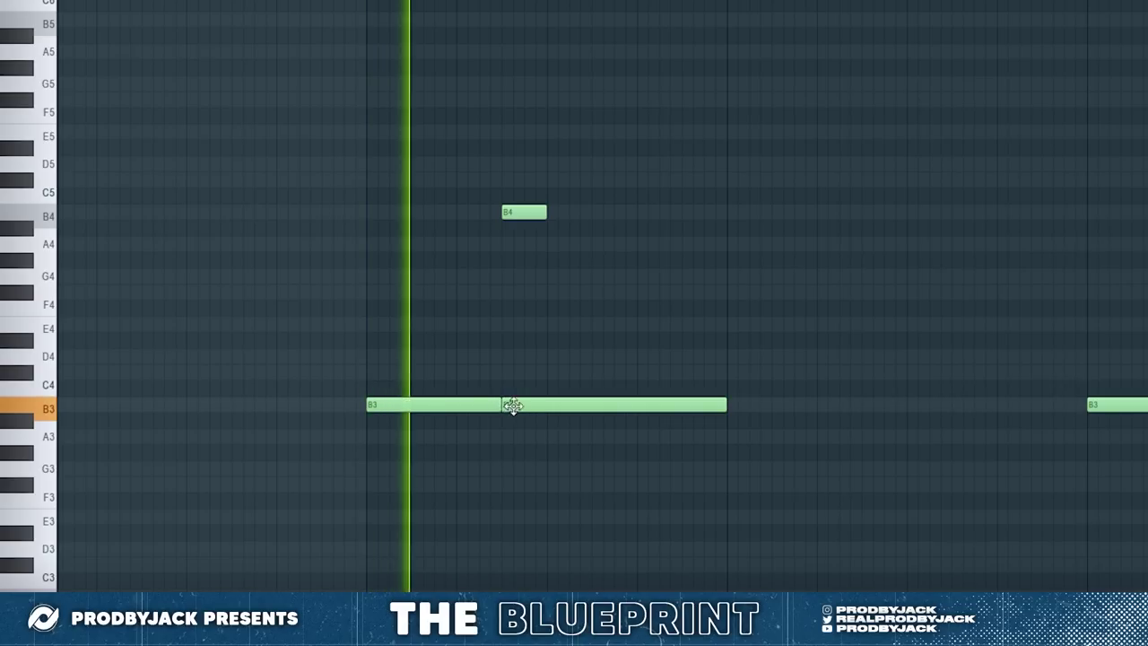
# Move the second B3 note in Pattern 6 to start where the B4 ends, and trim its end to the bar line
pyautogui.moveTo(511, 403); pyautogui.dragTo(568, 405)
pyautogui.moveTo(768, 404); pyautogui.dragTo(723, 409)
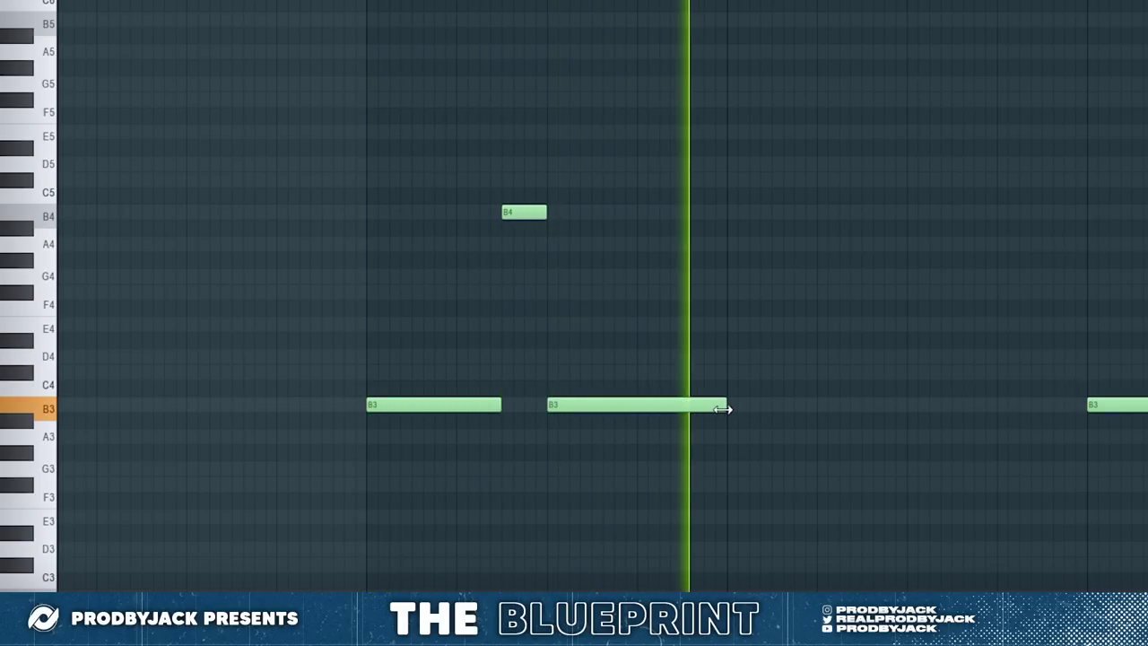
pyautogui.scroll(-1, 664, 418)
pyautogui.press('space')
pyautogui.press('space')
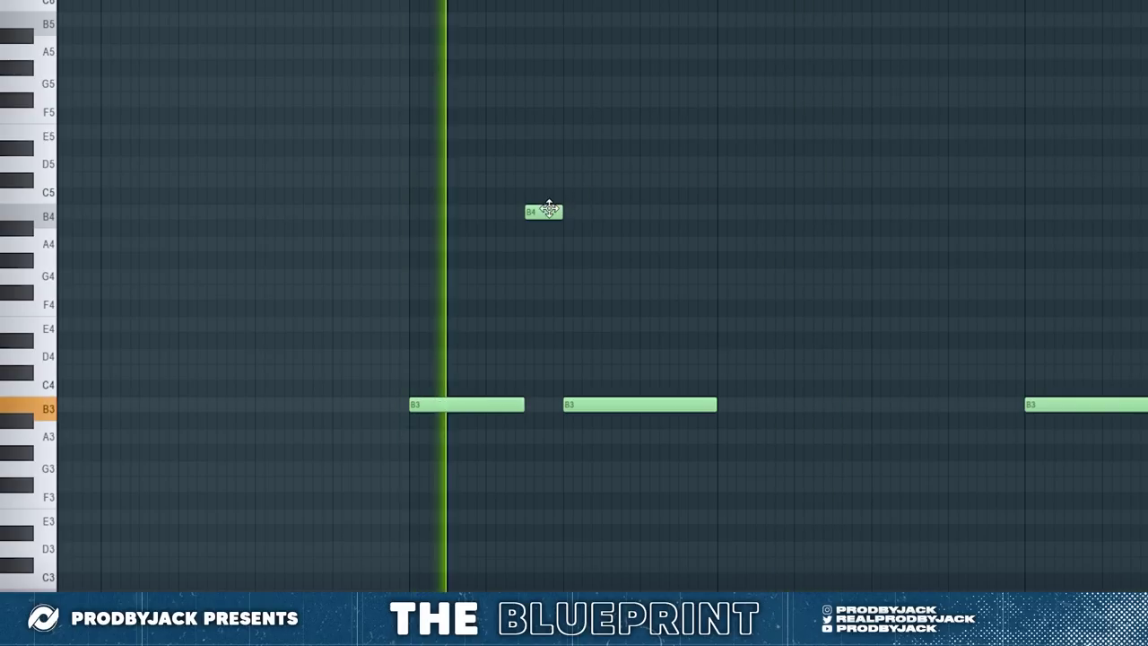
# Add another B4 note at the matching position in the following bar of Pattern 6
pyautogui.click(838, 220)
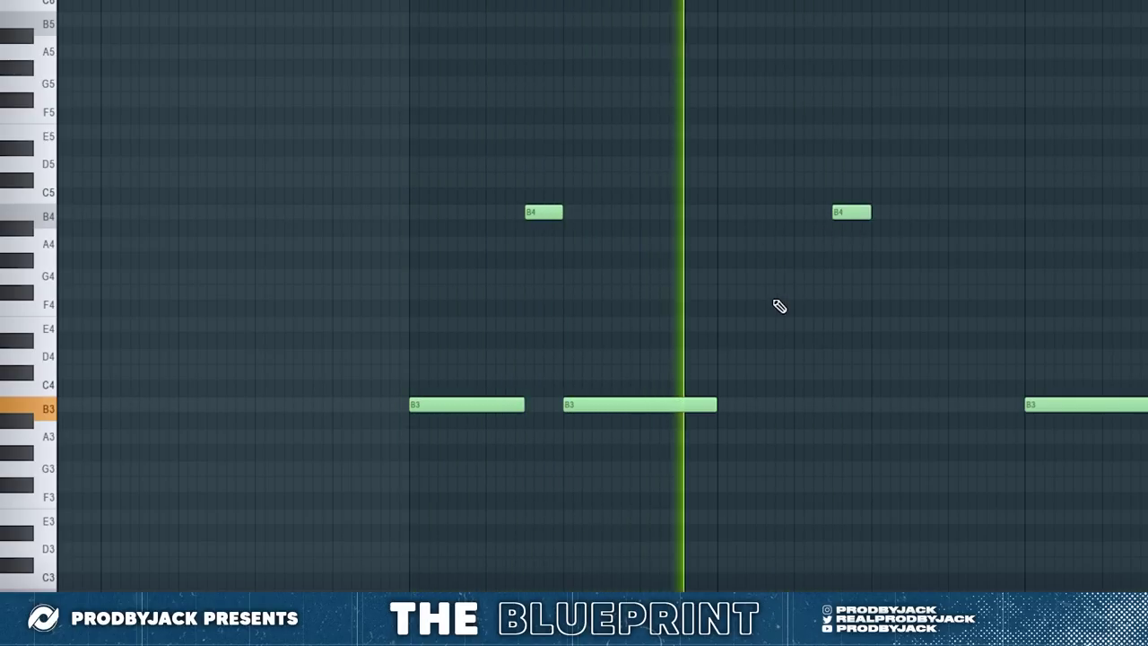
pyautogui.scroll(-2, 895, 367)
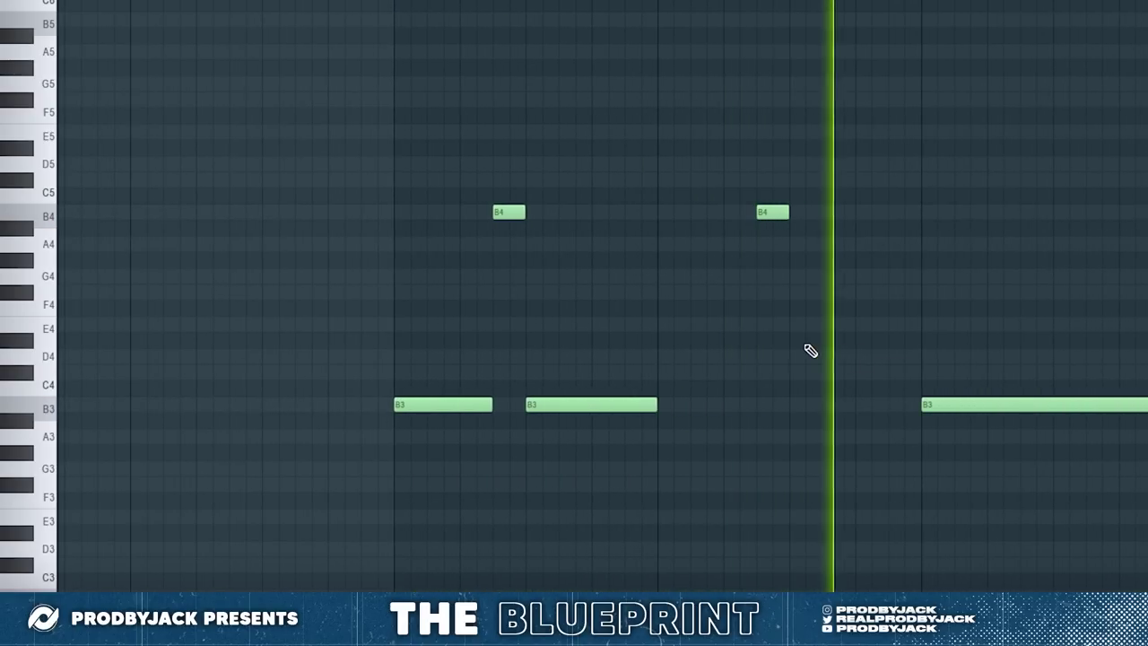
pyautogui.scroll(-2, 810, 349)
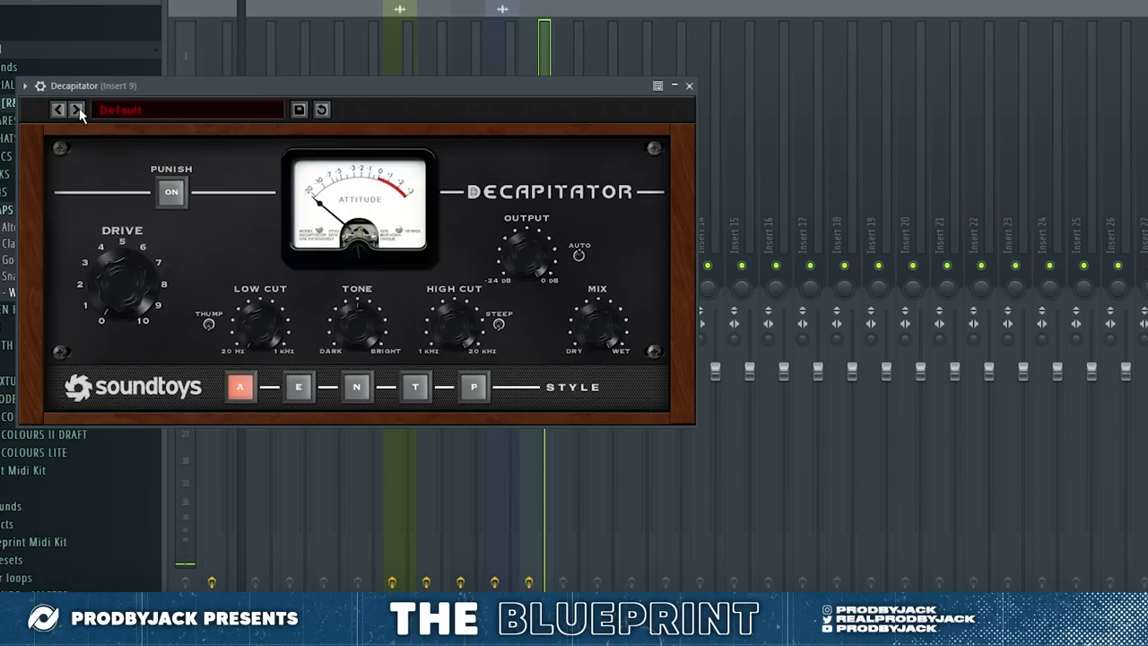
# Load the Beefy preset in the Decapitator on Insert 9 and return to the playlist
pyautogui.click(76, 109)
pyautogui.click(76, 109)
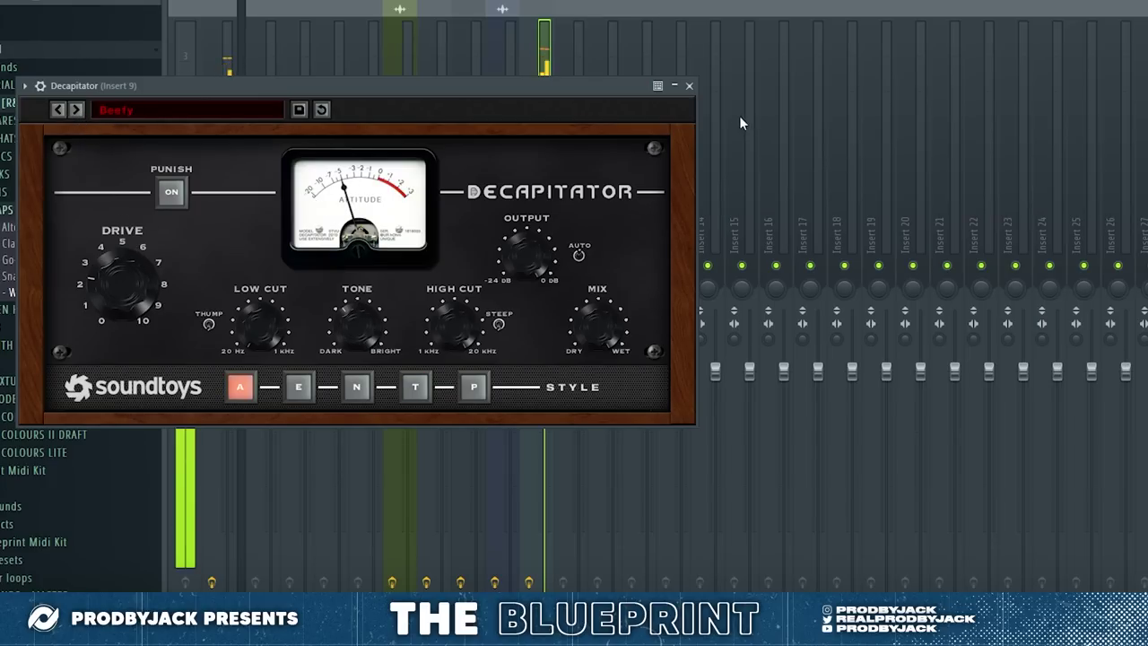
pyautogui.click(689, 85)
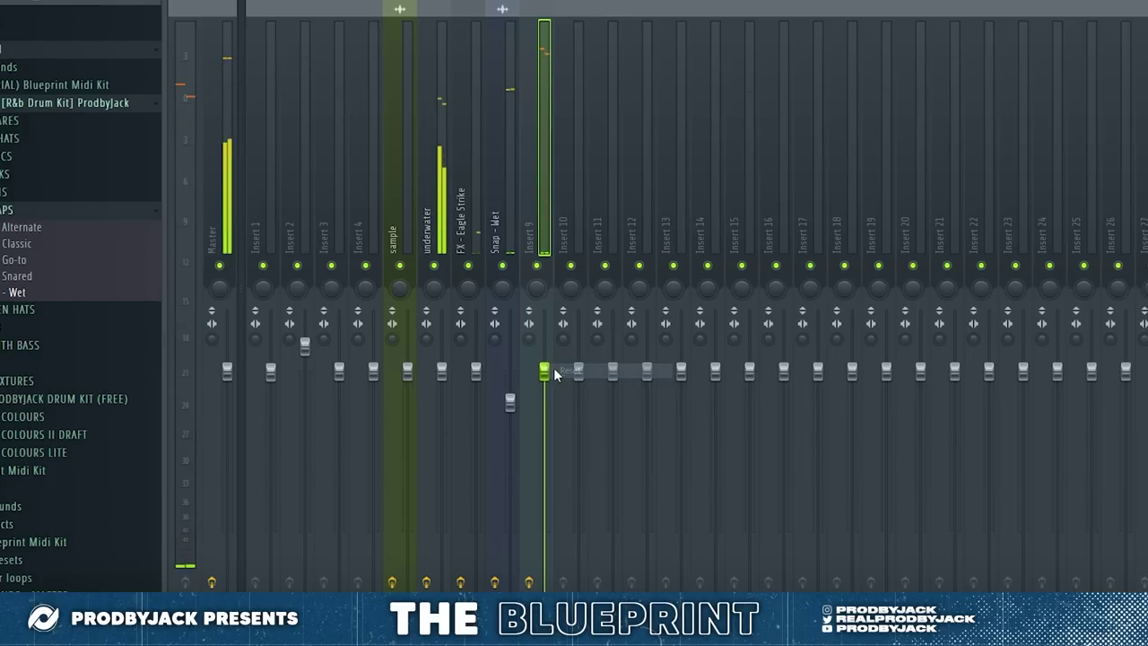
pyautogui.press('F5')
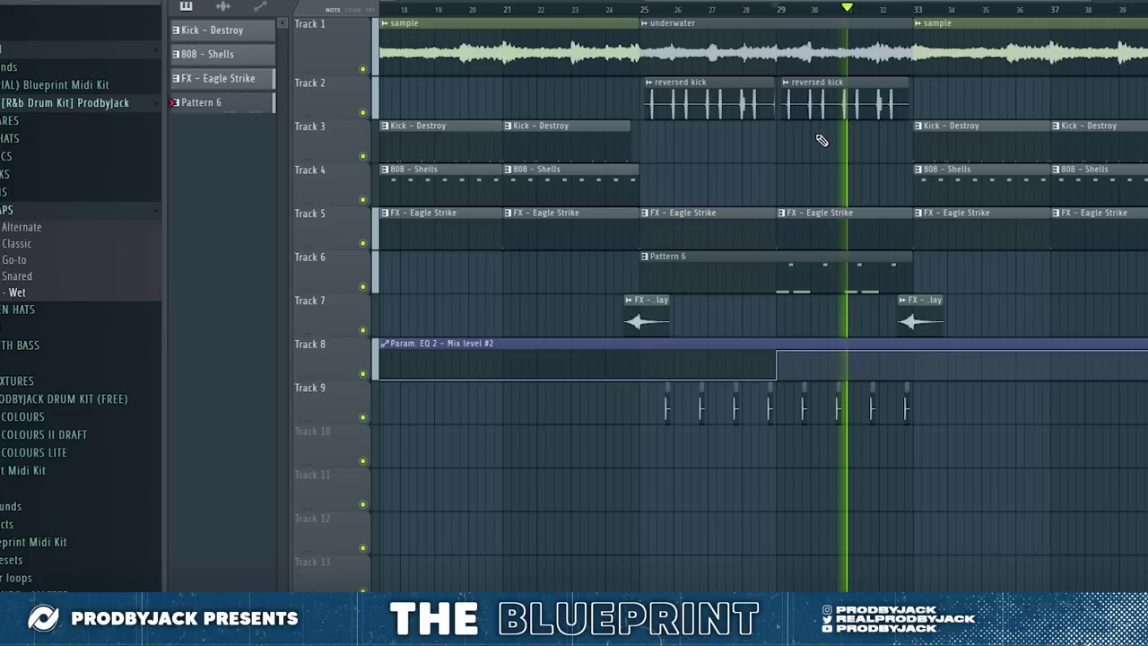
# Place a short LaWanda Page vocal slice just after bar 12 on Track 13, then shift the bar 7 slice to about bar 6.5 and extend its end
pyautogui.scroll(2, 1030, 287)
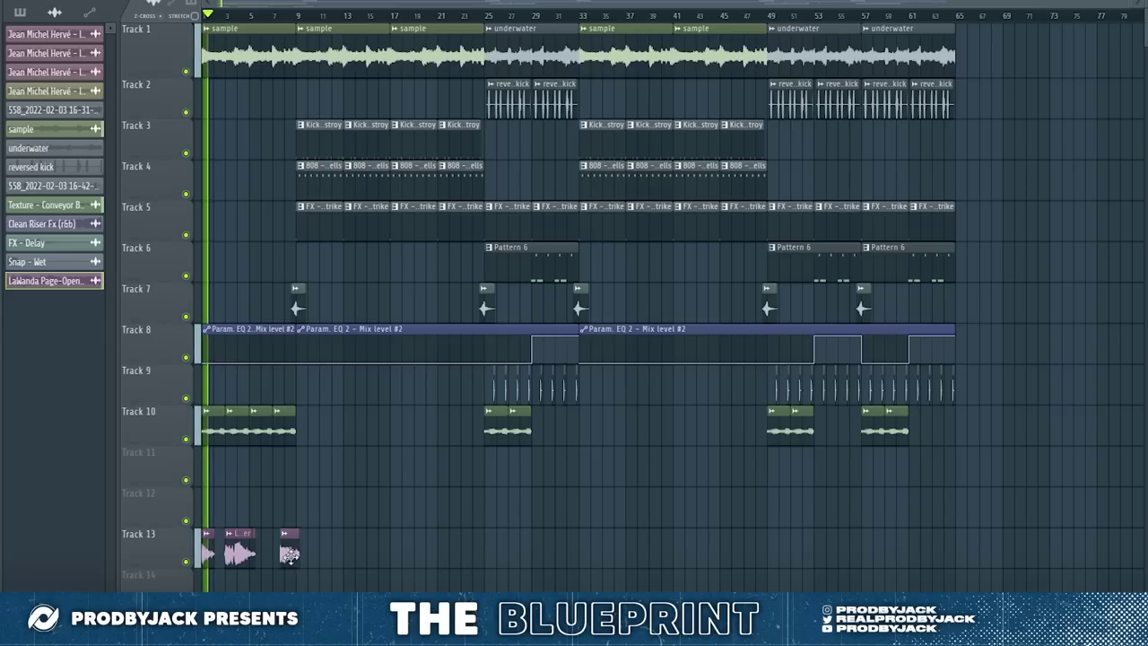
pyautogui.scroll(5, 290, 556)
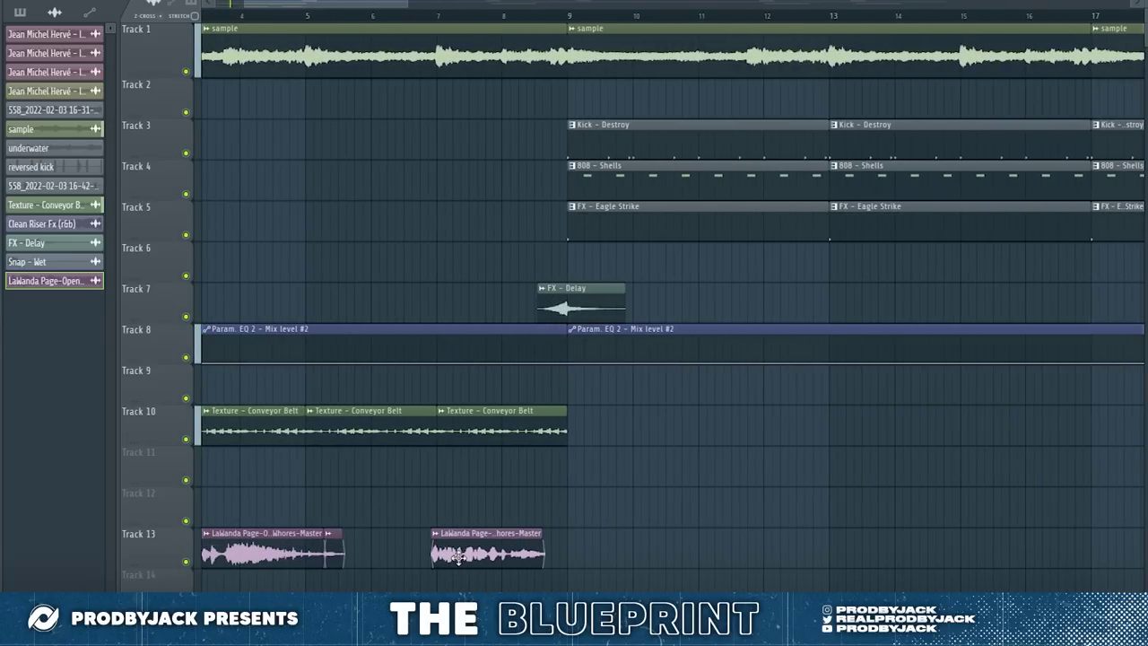
pyautogui.scroll(-4, 435, 564)
pyautogui.scroll(3, 545, 512)
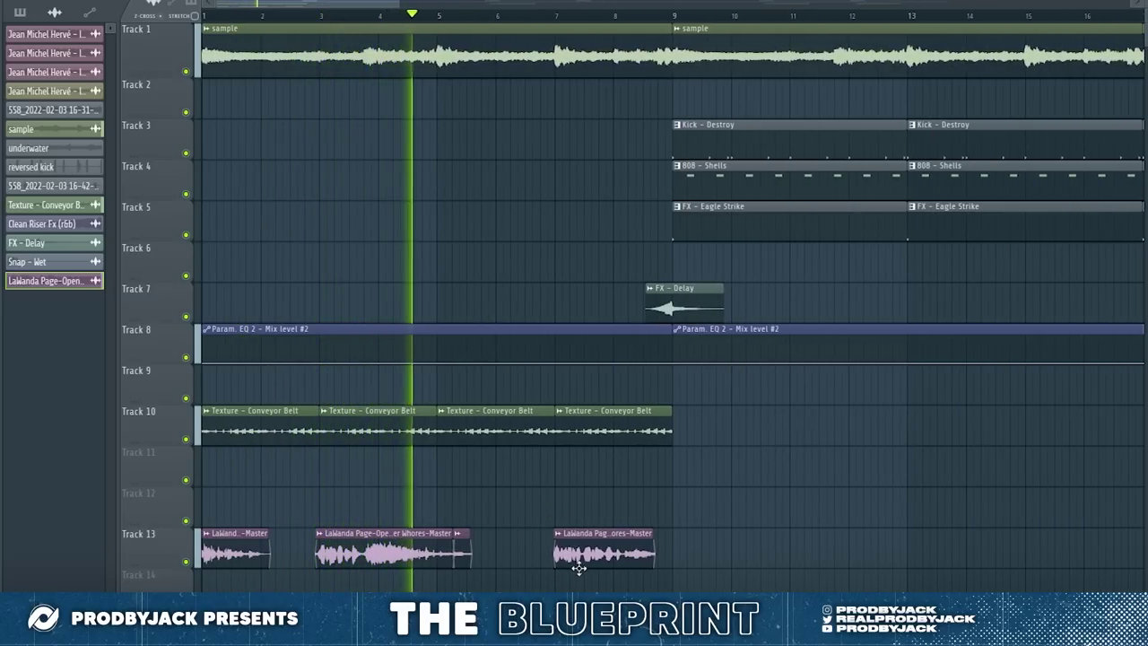
pyautogui.click(857, 541)
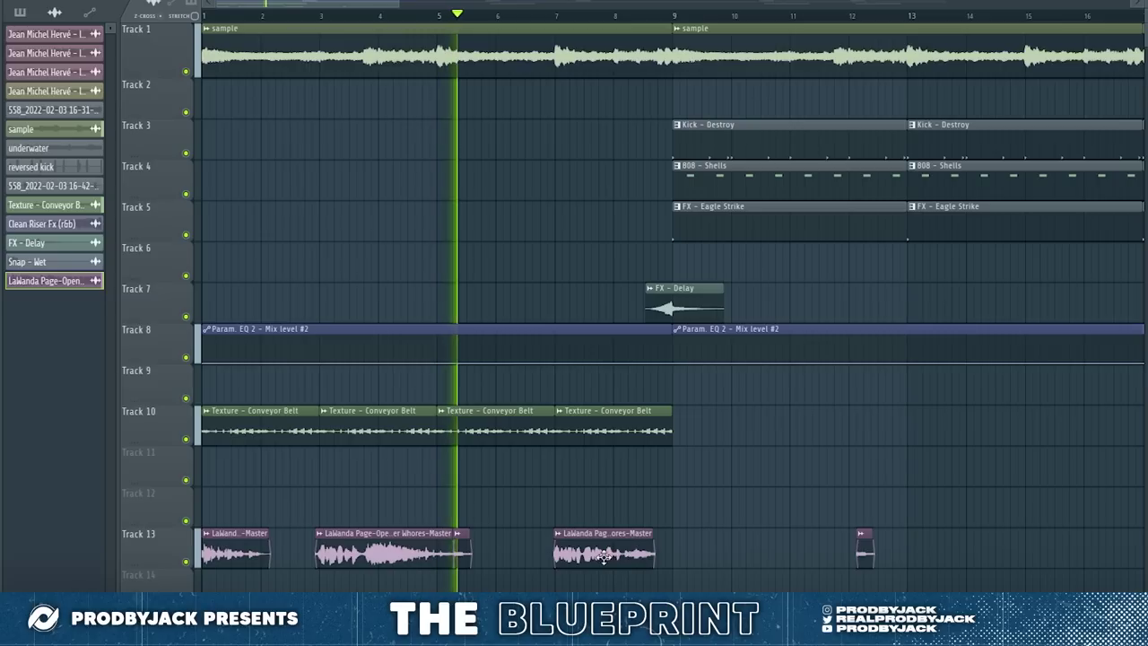
pyautogui.moveTo(604, 557); pyautogui.dragTo(573, 557)
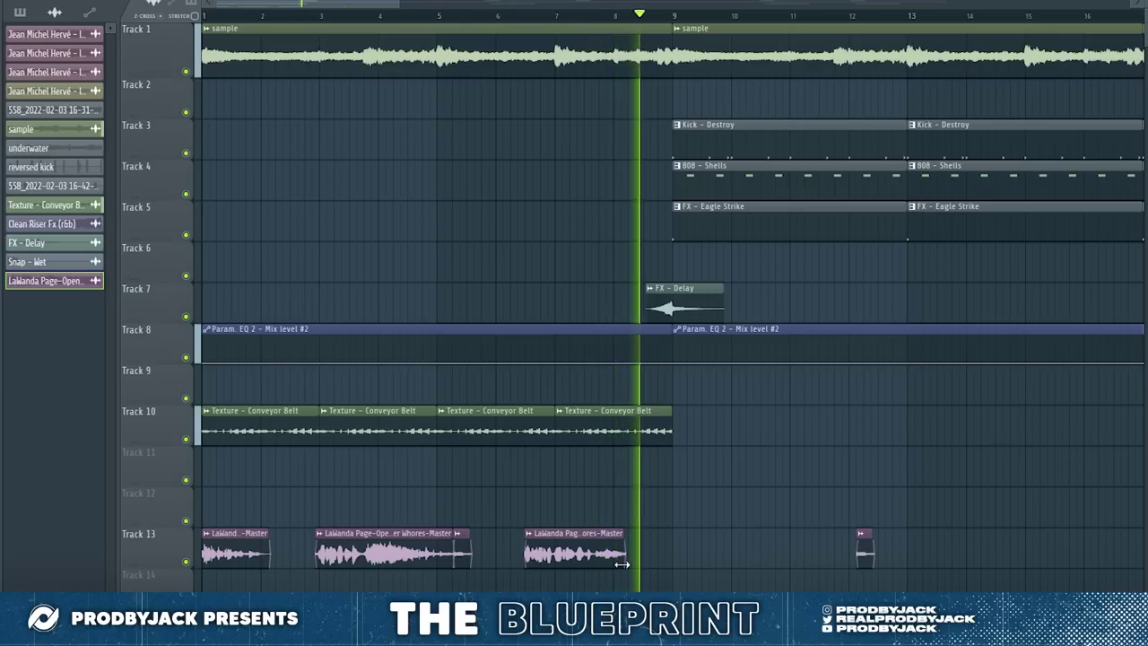
pyautogui.moveTo(625, 558); pyautogui.dragTo(635, 565)
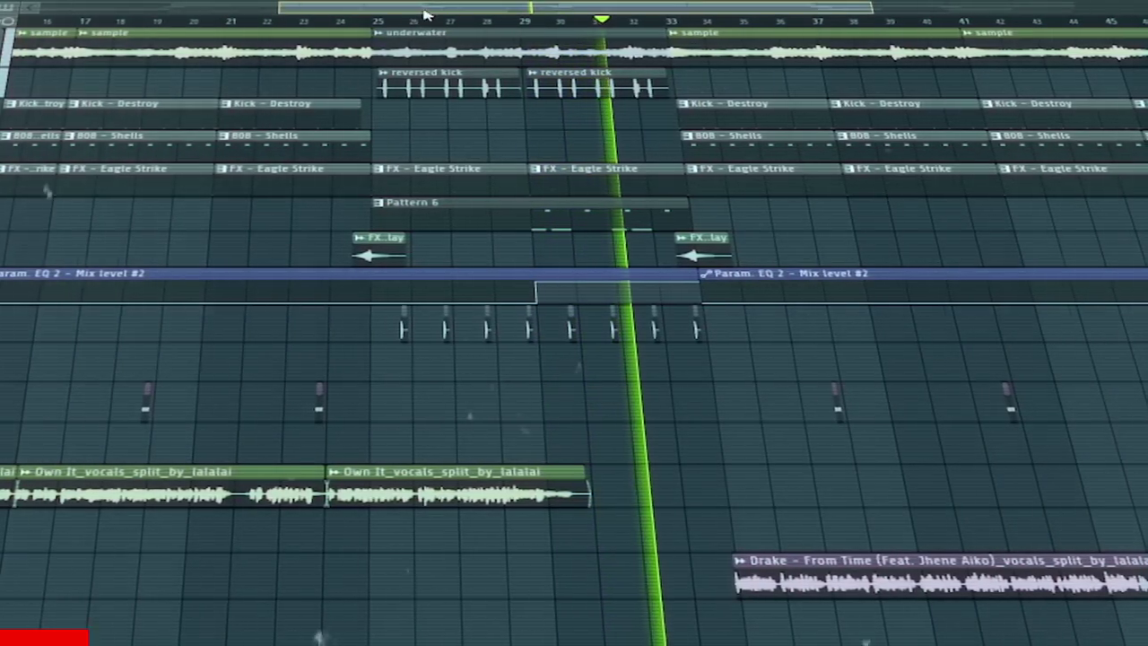
pyautogui.moveTo(426, 15); pyautogui.dragTo(609, 12)
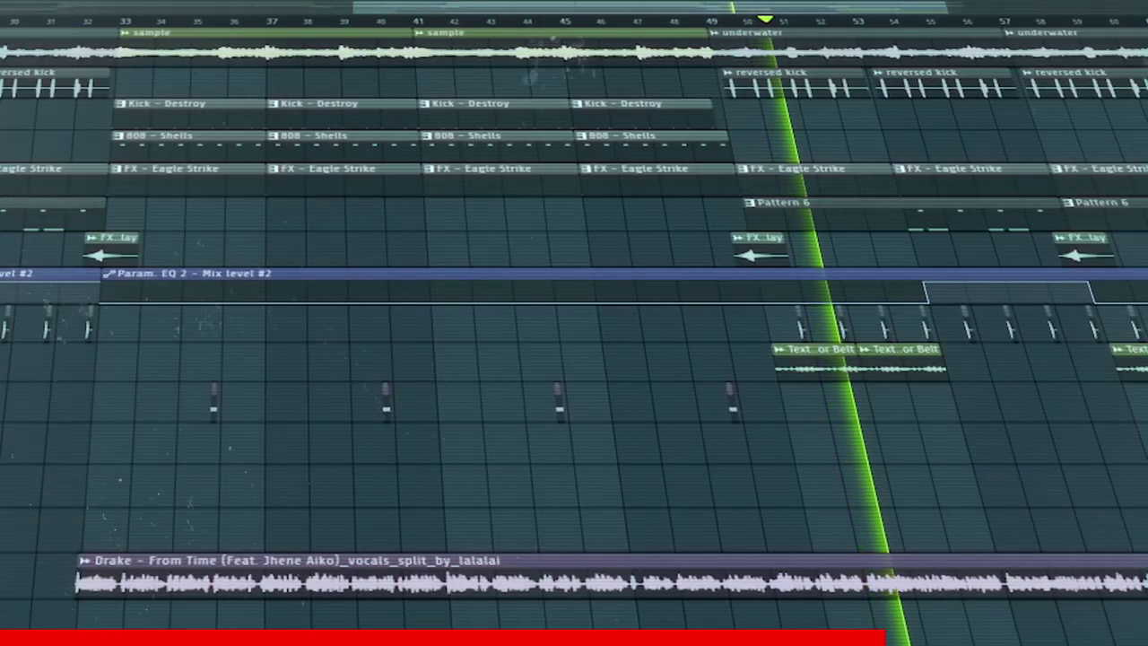
pyautogui.moveTo(585, 16); pyautogui.dragTo(750, 12)
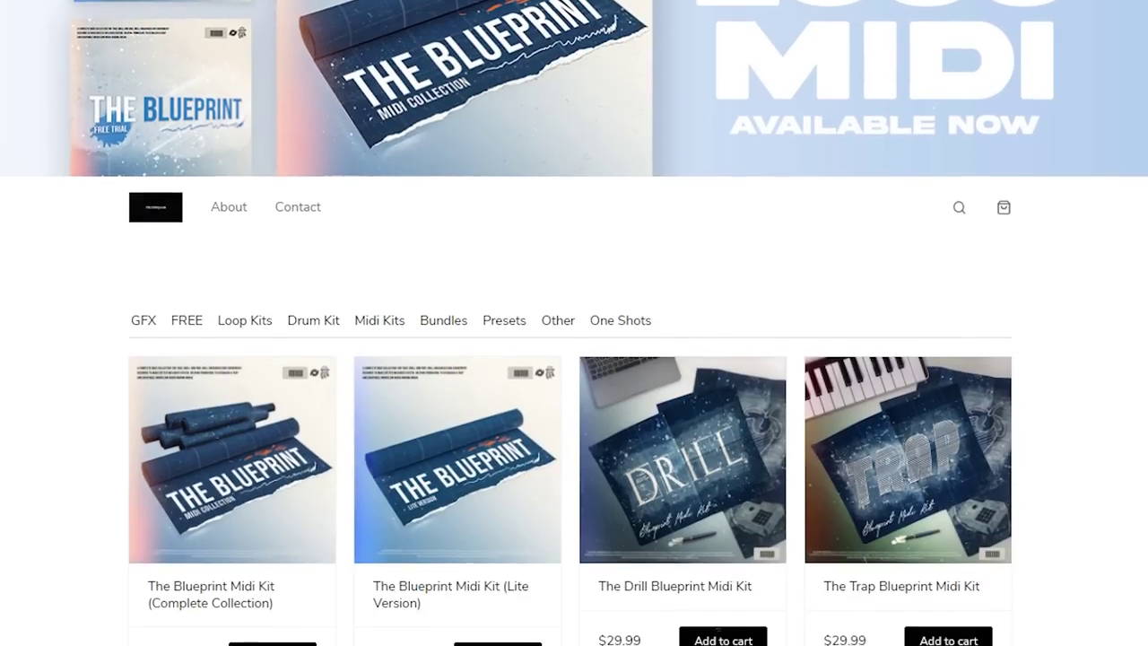
pyautogui.scroll(-3, 460, 368)
pyautogui.scroll(-1, 459, 370)
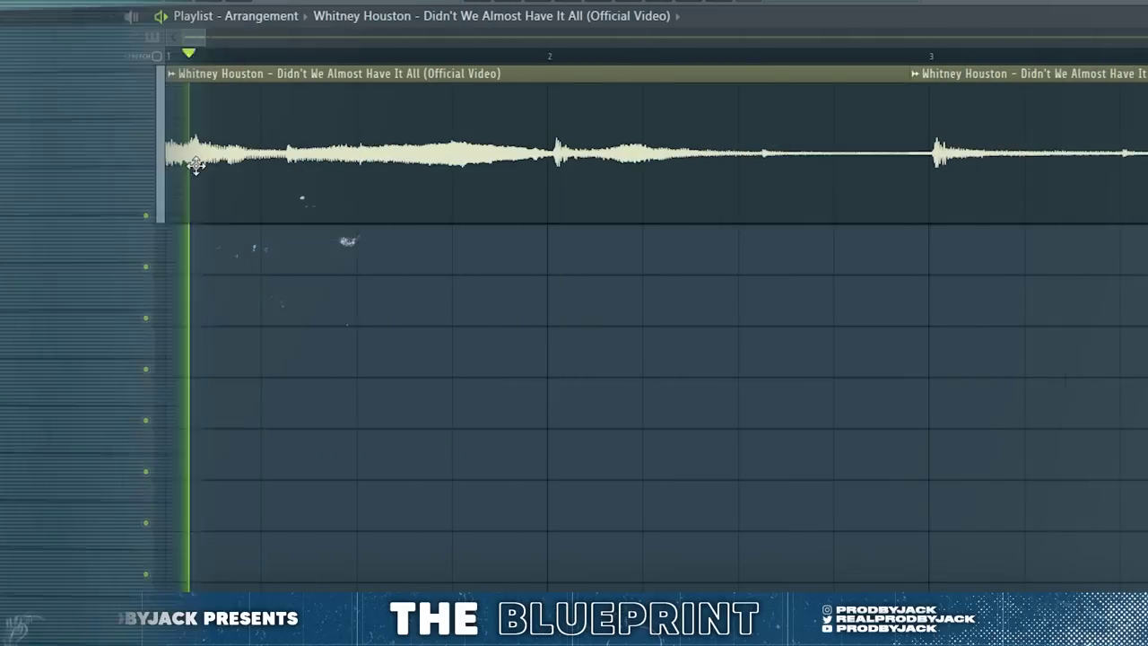
pyautogui.scroll(-3, 359, 161)
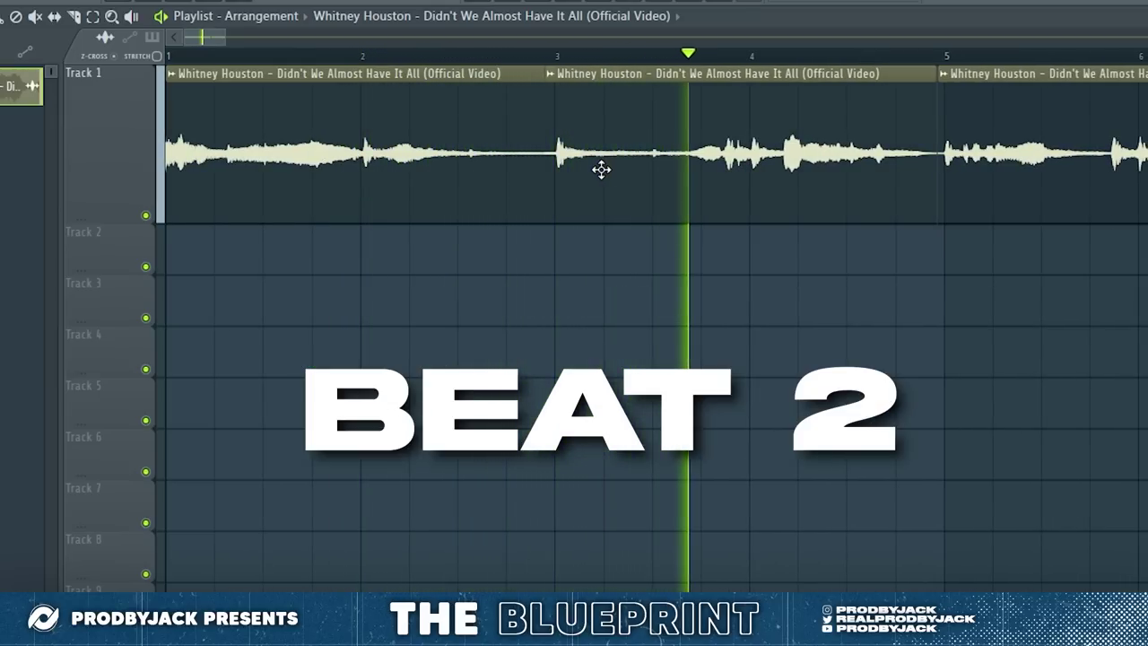
pyautogui.scroll(-2, 443, 147)
pyautogui.scroll(2, 822, 322)
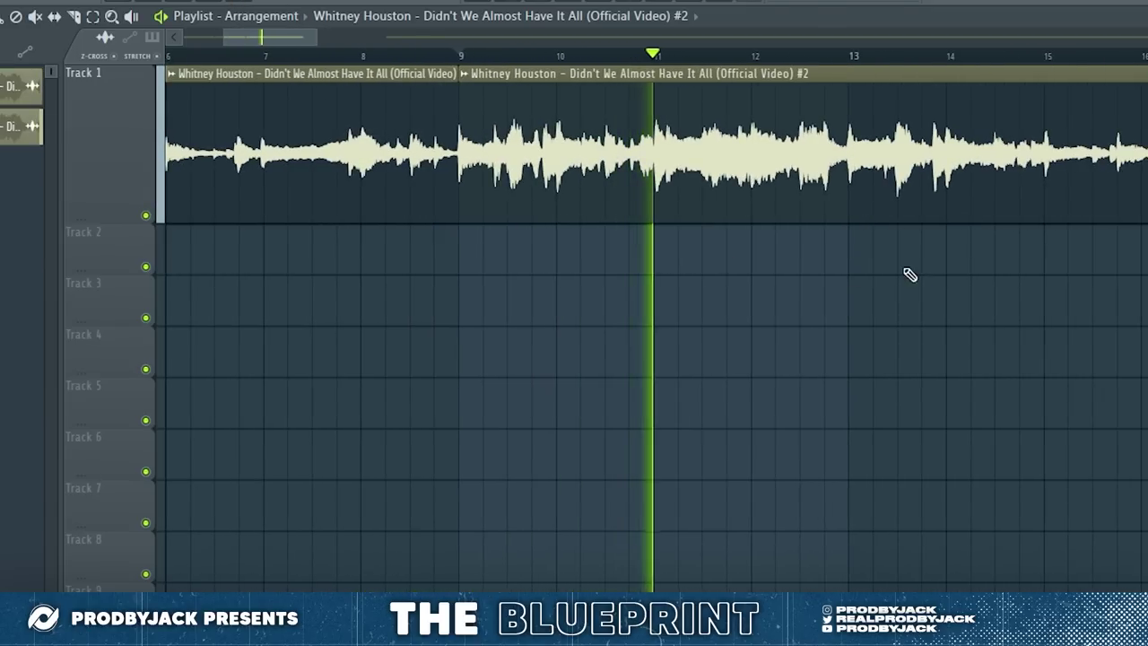
pyautogui.scroll(3, 804, 261)
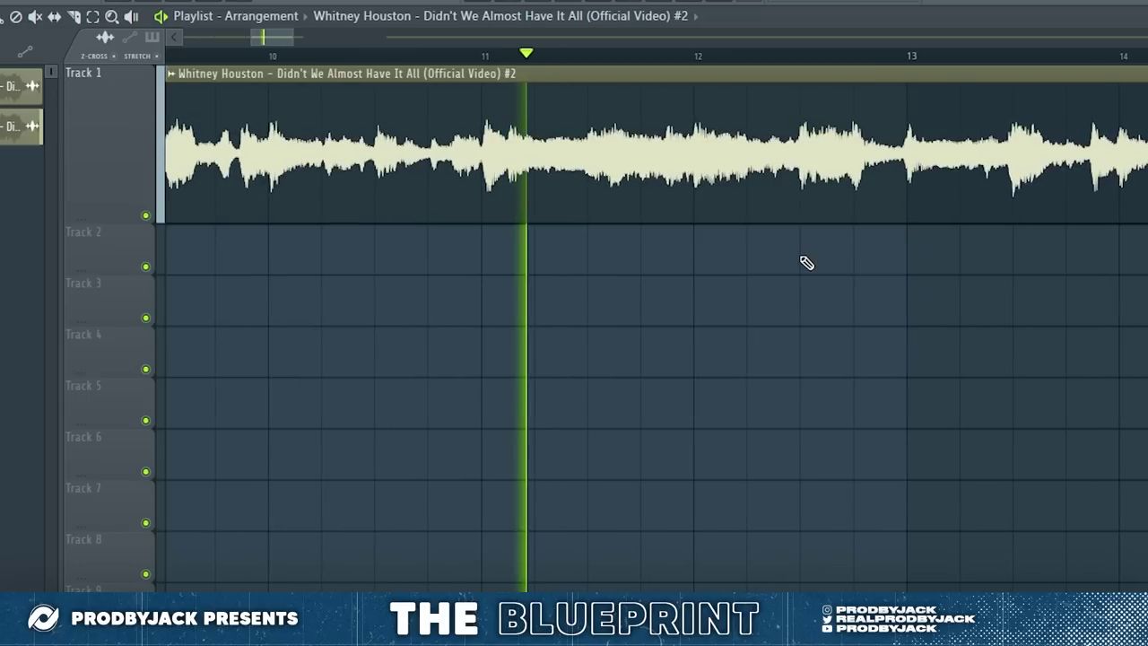
# Play through the Whitney Houston clips on Track 1 and examine the waveform between about bar 28 and bar 34
pyautogui.doubleClick(538, 180)
pyautogui.click(153, 167)
pyautogui.click(174, 185)
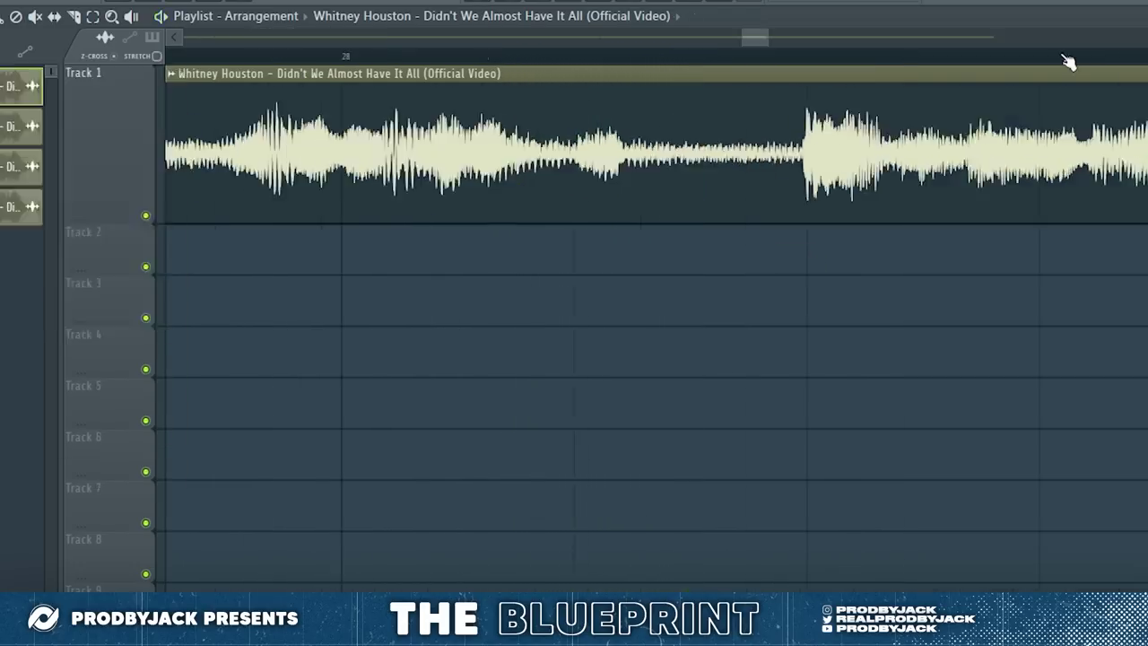
pyautogui.scroll(-3, 810, 62)
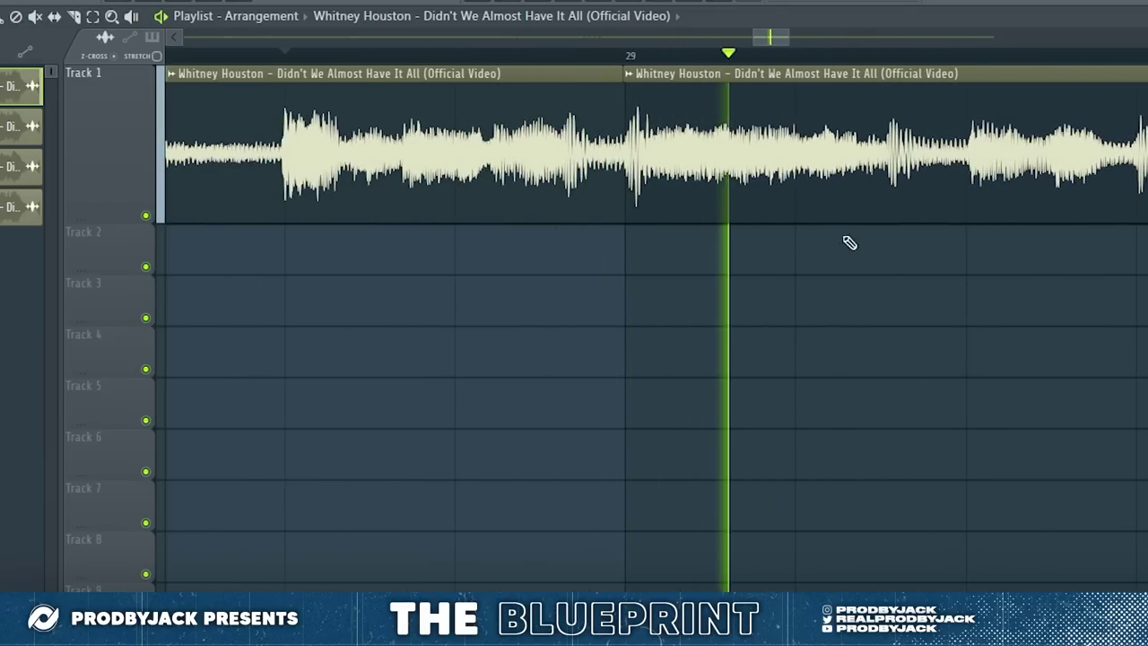
pyautogui.scroll(-3, 413, 72)
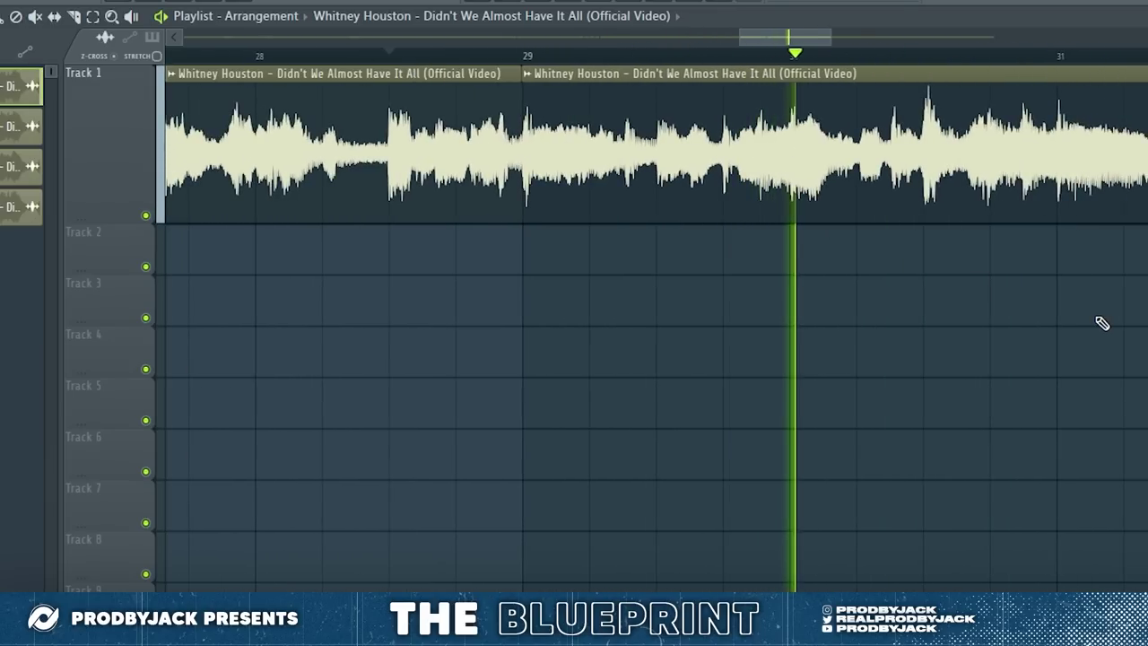
pyautogui.scroll(2, 1094, 323)
pyautogui.scroll(-4, 771, 271)
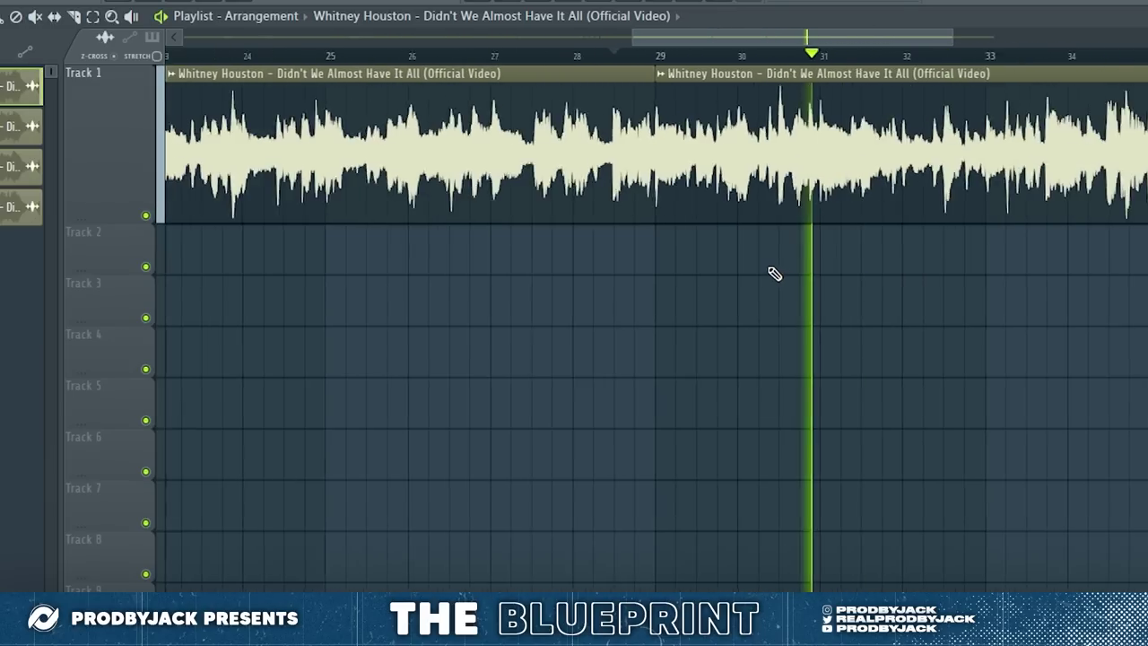
pyautogui.scroll(2, 867, 256)
pyautogui.scroll(-5, 766, 249)
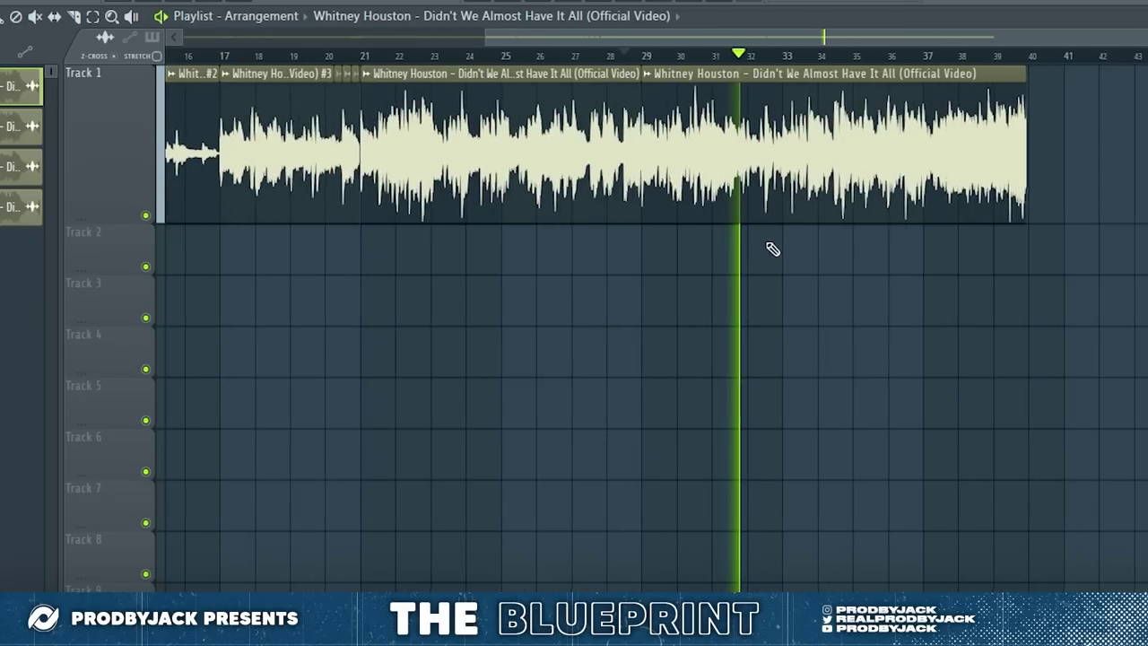
pyautogui.scroll(1, 843, 253)
pyautogui.scroll(2, 852, 250)
pyautogui.scroll(3, 694, 202)
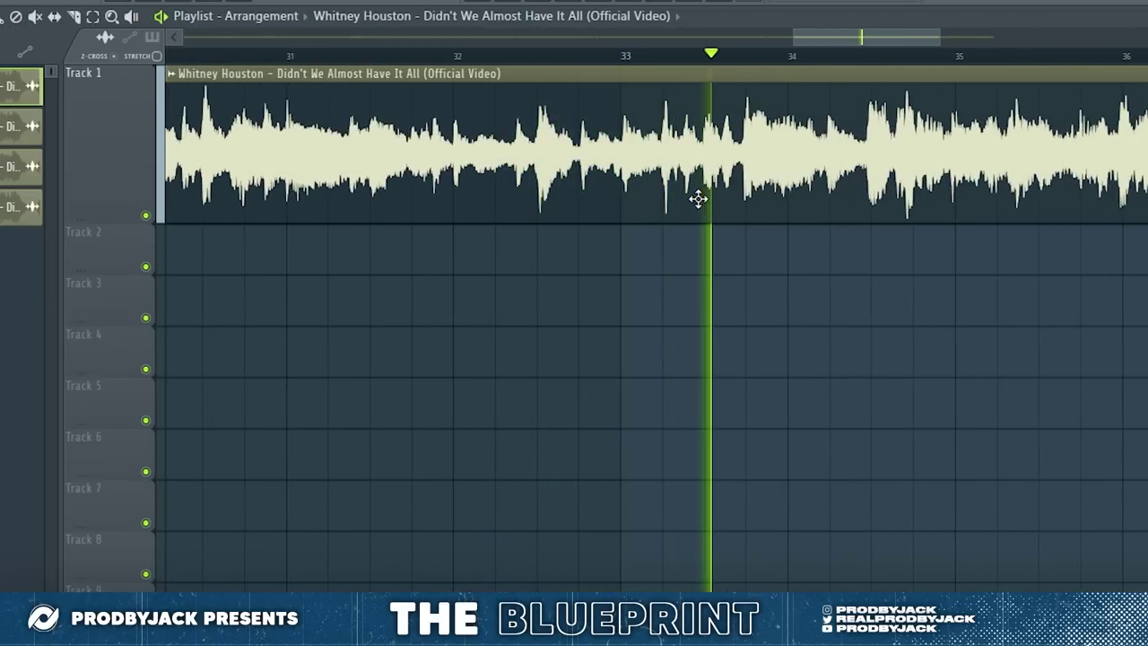
pyautogui.scroll(1, 999, 289)
pyautogui.scroll(1, 448, 194)
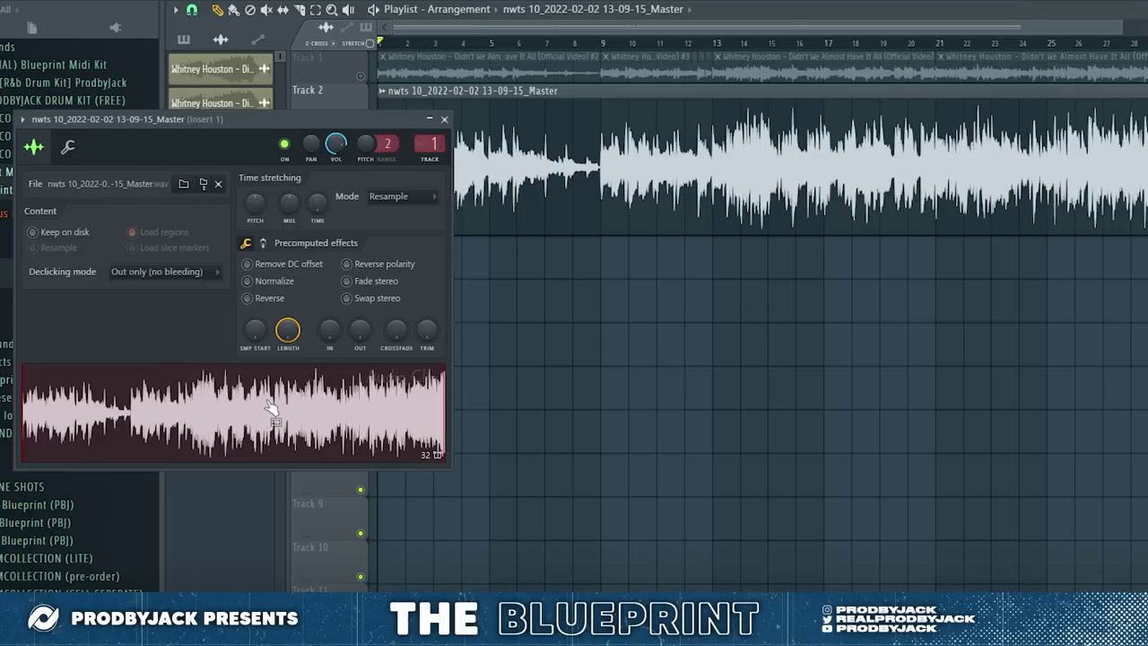
# Open the rendered nwts 10 master sample in the Edison audio editor and enable tempo-sync at 105 BPM in its sample properties
pyautogui.rightClick(259, 427)
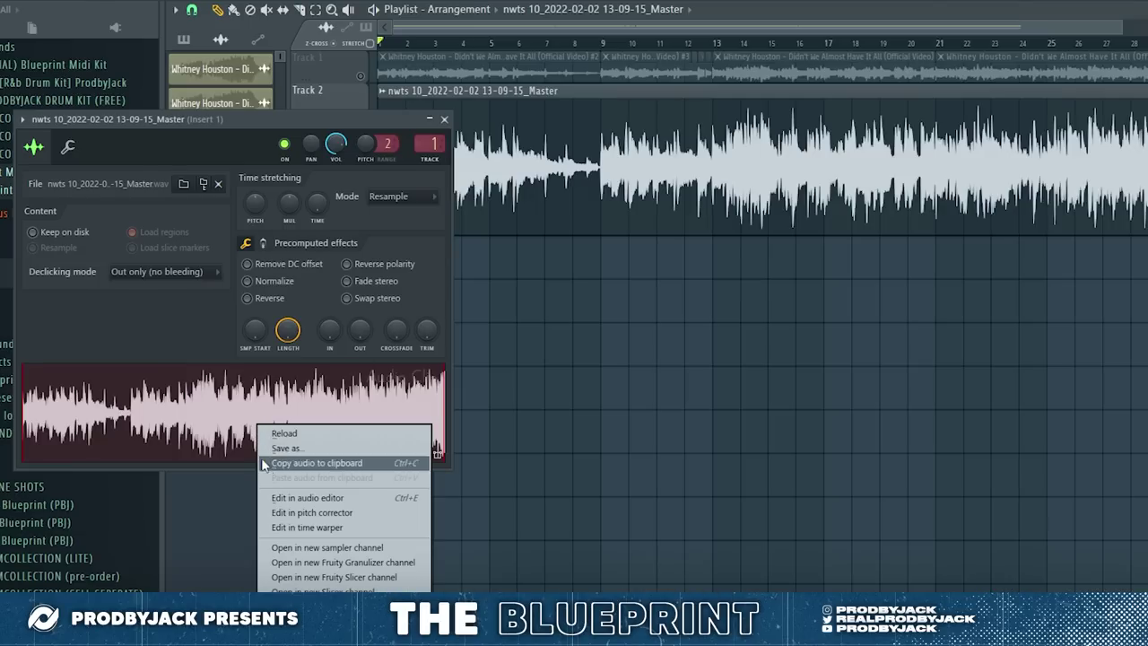
pyautogui.click(284, 498)
pyautogui.click(492, 187)
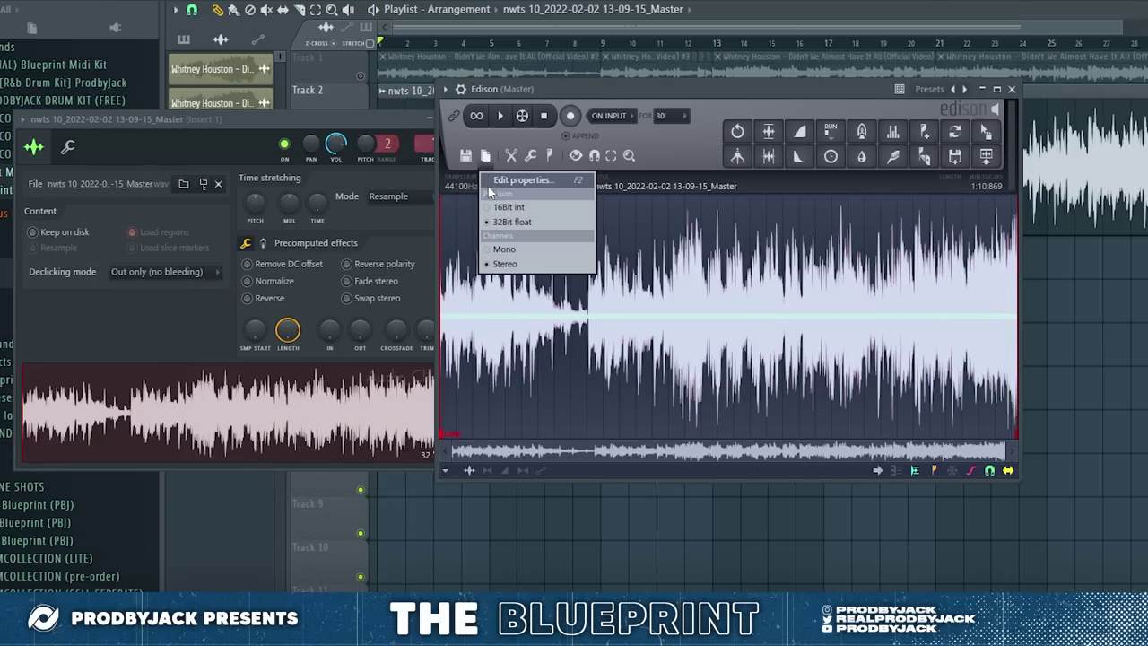
pyautogui.click(509, 180)
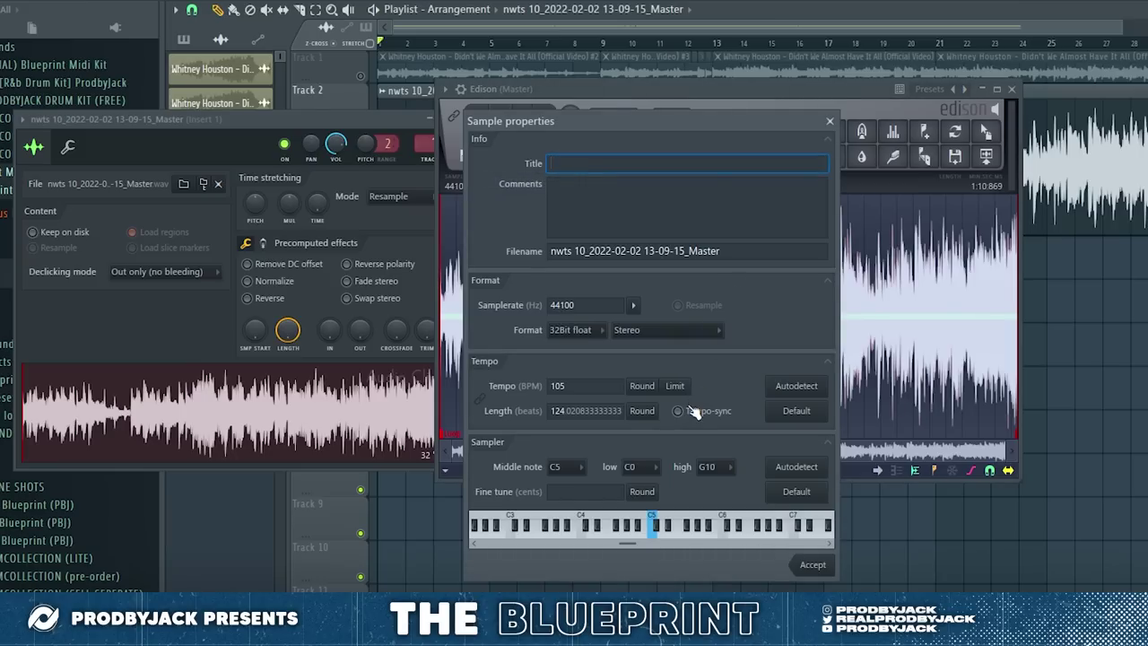
pyautogui.click(813, 566)
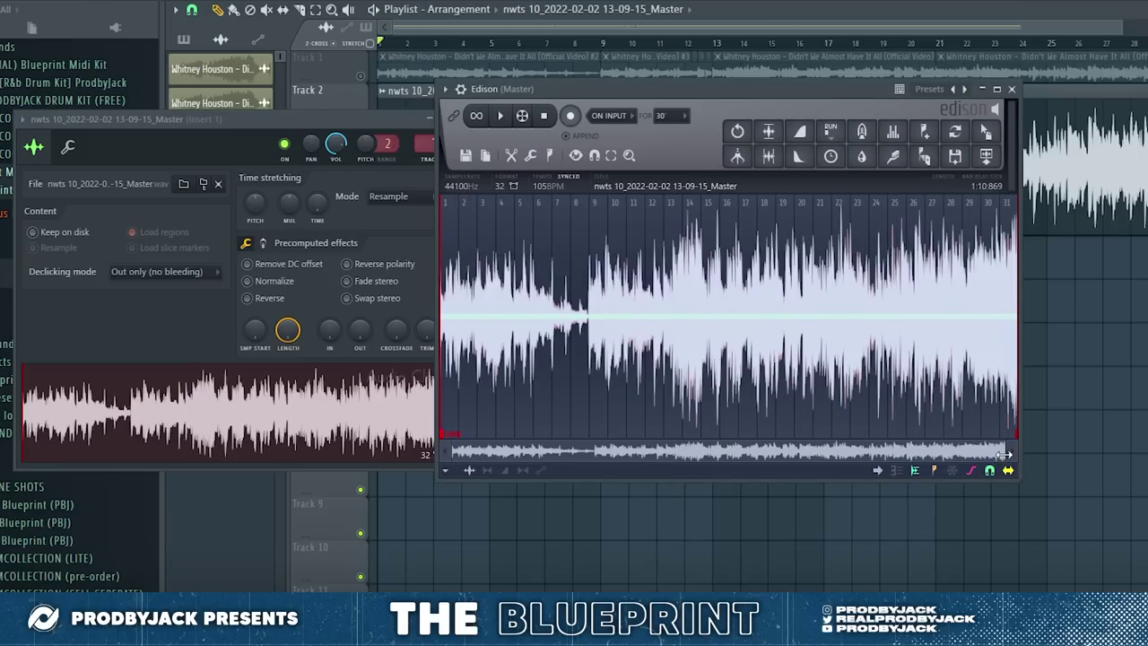
# Apply medium grid-slicing to the whole rendered sample in Edison
pyautogui.moveTo(1005, 455); pyautogui.dragTo(544, 434)
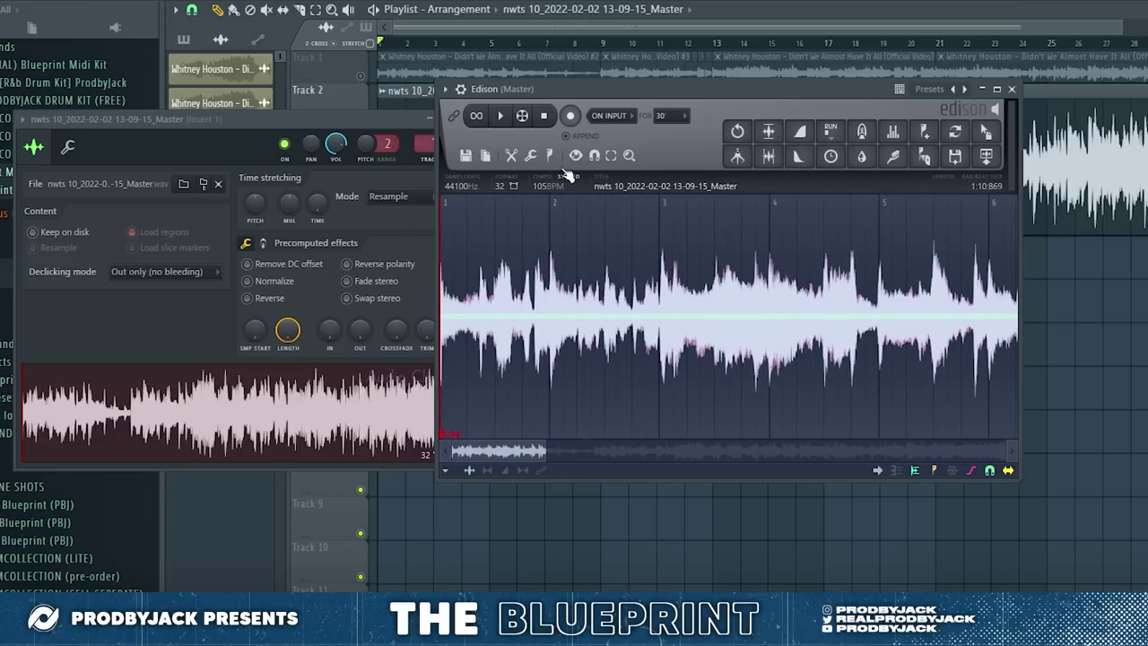
pyautogui.click(550, 156)
pyautogui.moveTo(633, 350)
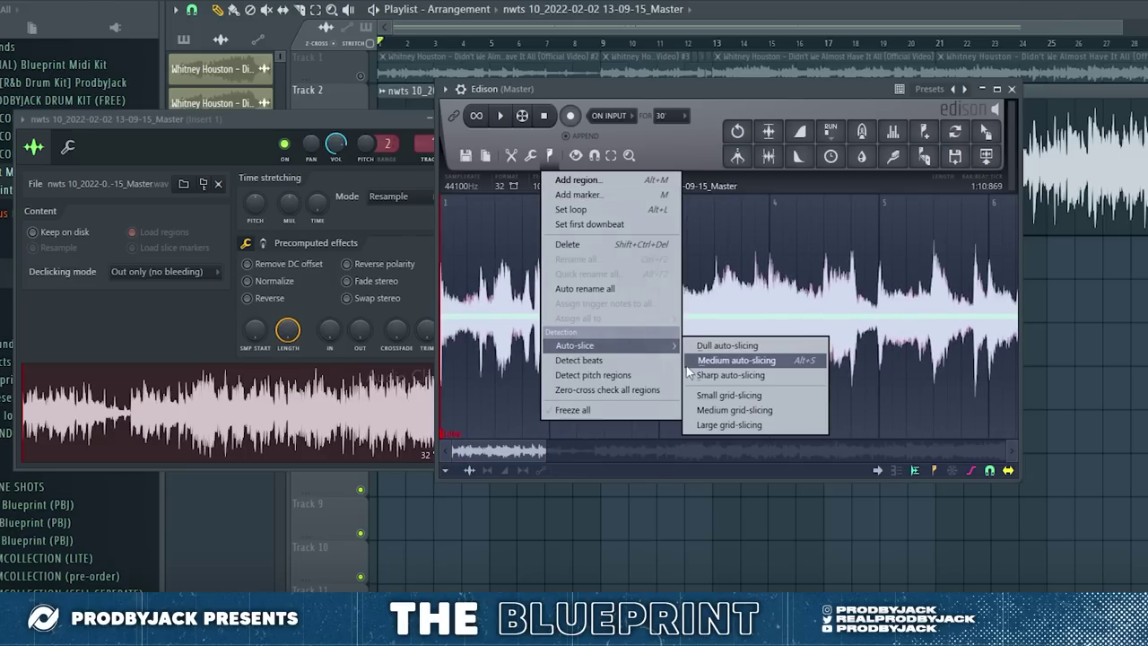
pyautogui.click(741, 411)
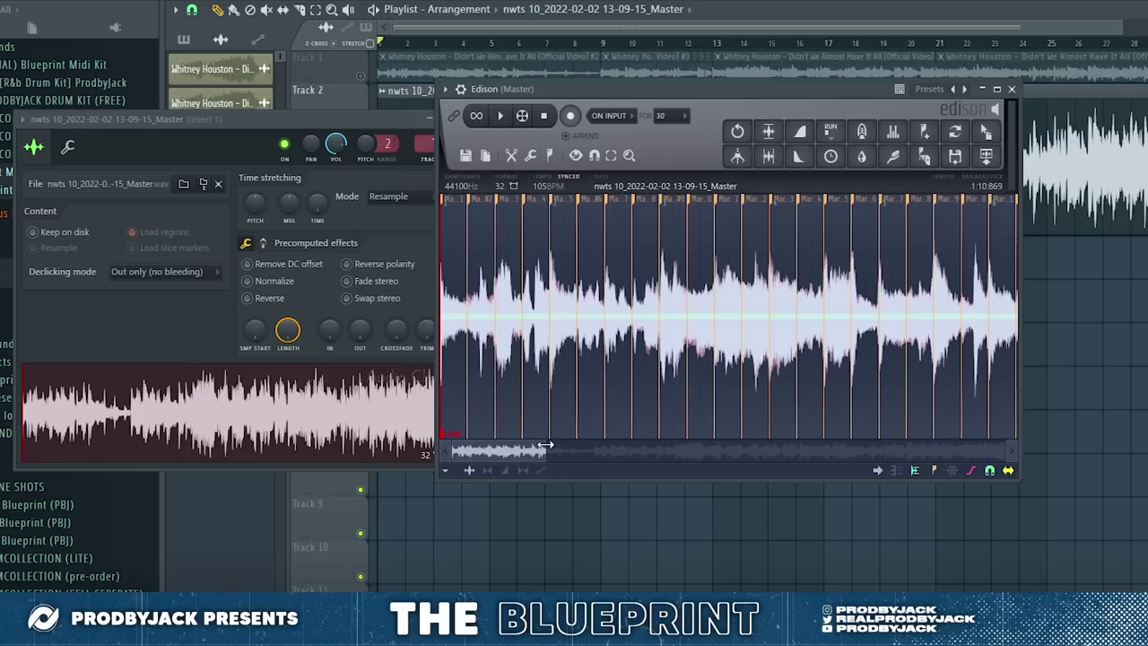
pyautogui.moveTo(545, 445); pyautogui.dragTo(1041, 437)
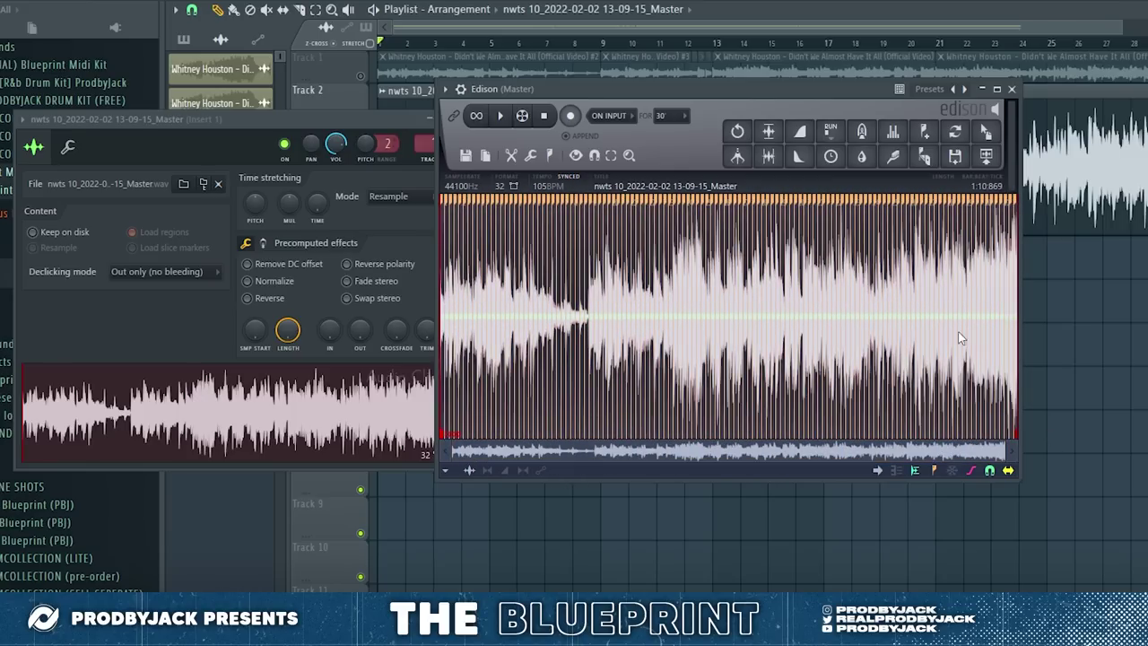
# Load the sliced audio from Edison into the Slicex channel and open that channel's piano roll
pyautogui.moveTo(723, 102); pyautogui.dragTo(877, 302)
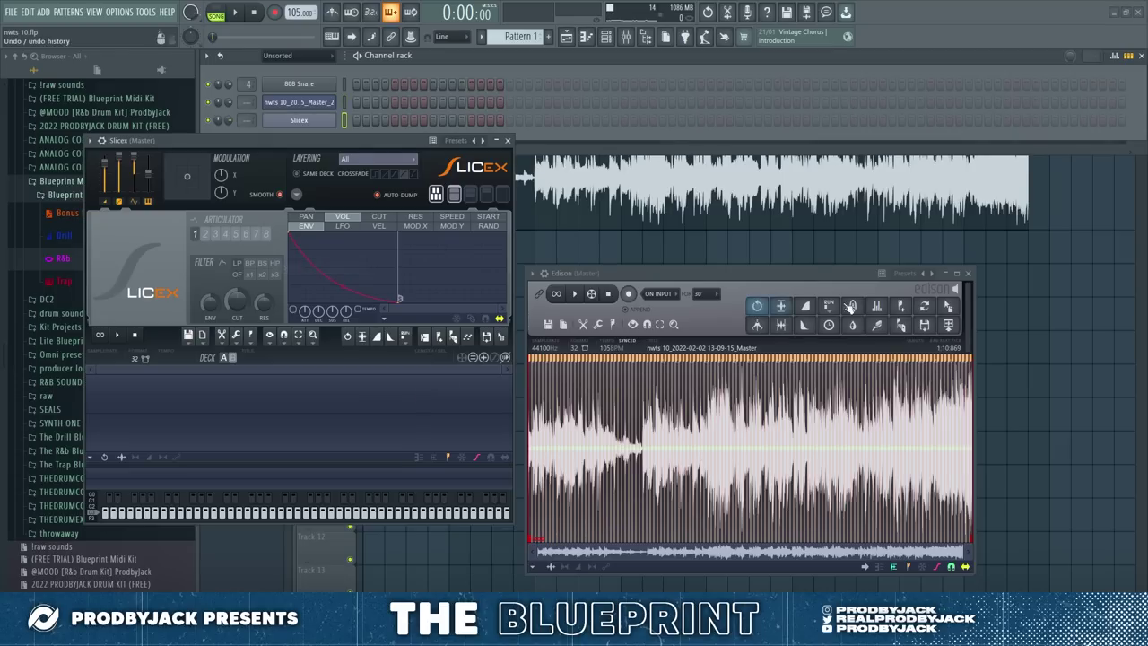
pyautogui.moveTo(949, 325); pyautogui.dragTo(502, 193)
pyautogui.moveTo(317, 120); pyautogui.dragTo(321, 126)
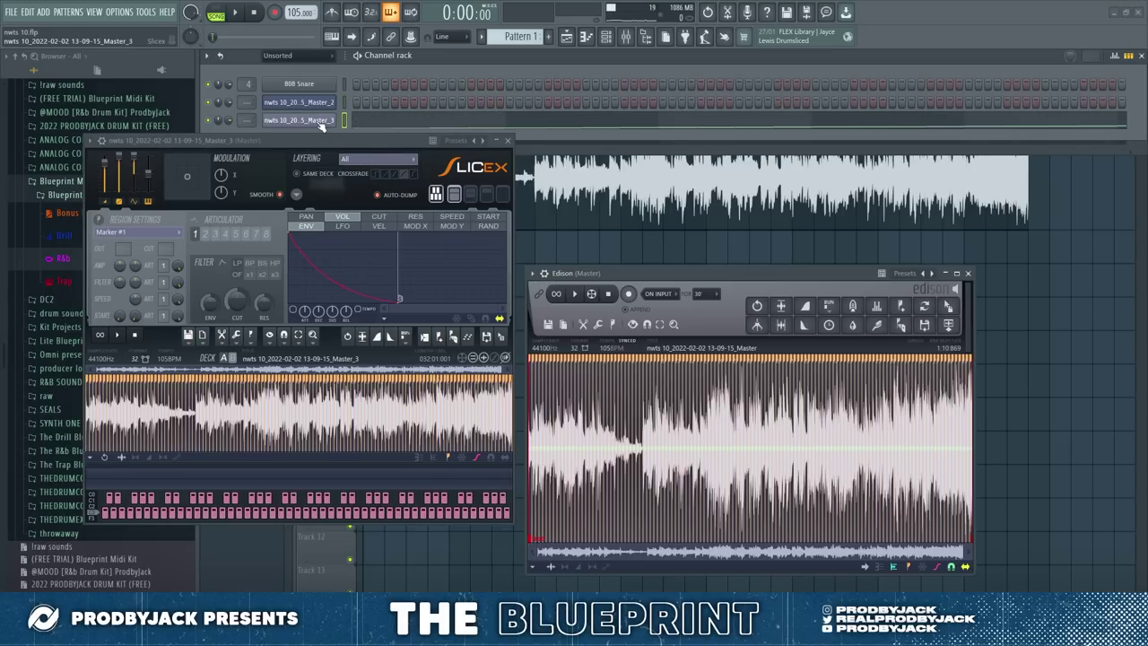
pyautogui.rightClick(318, 123)
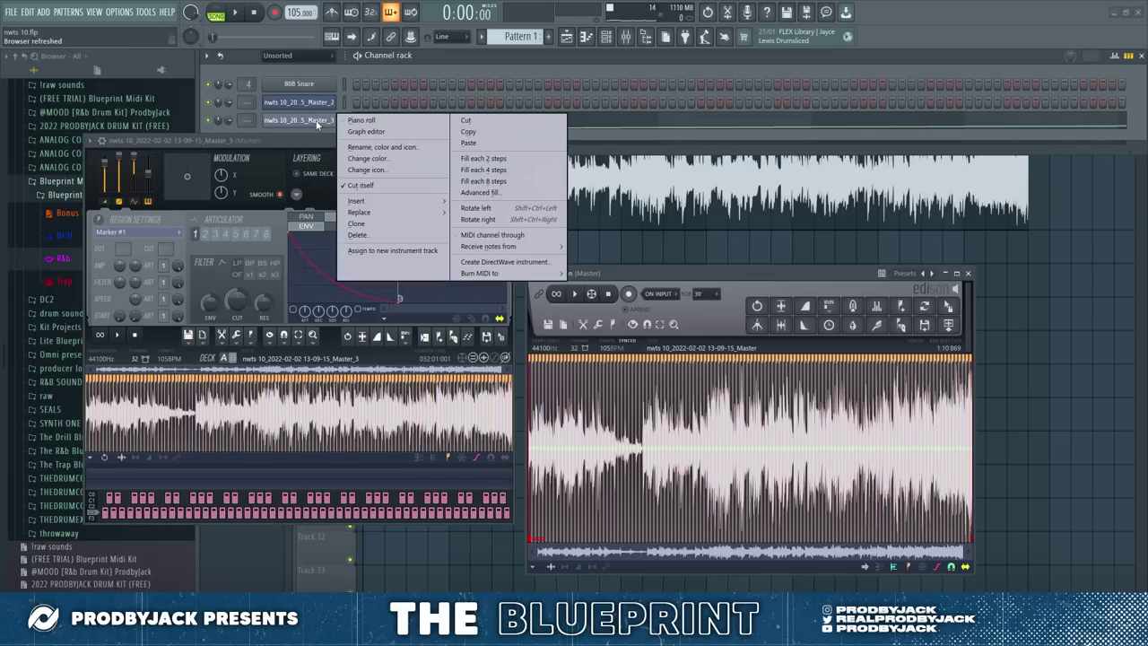
pyautogui.click(379, 122)
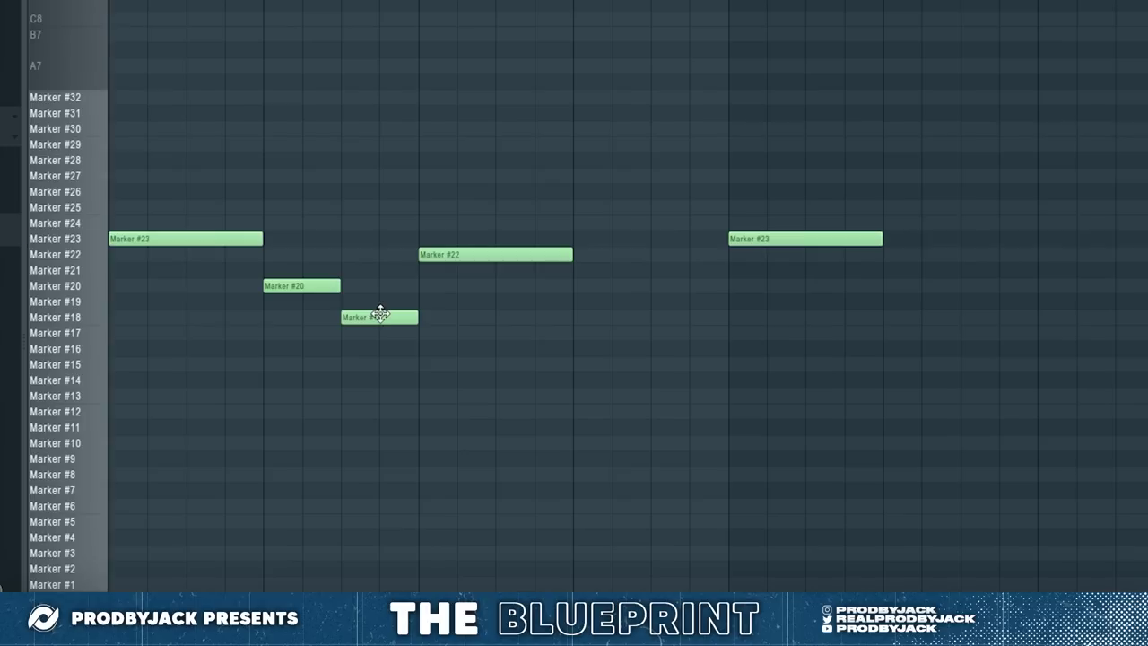
# Move the note after the opening Marker #23 to Marker #17, delete the Marker #19 note, and add a Marker #16 note in its place
pyautogui.press('space')
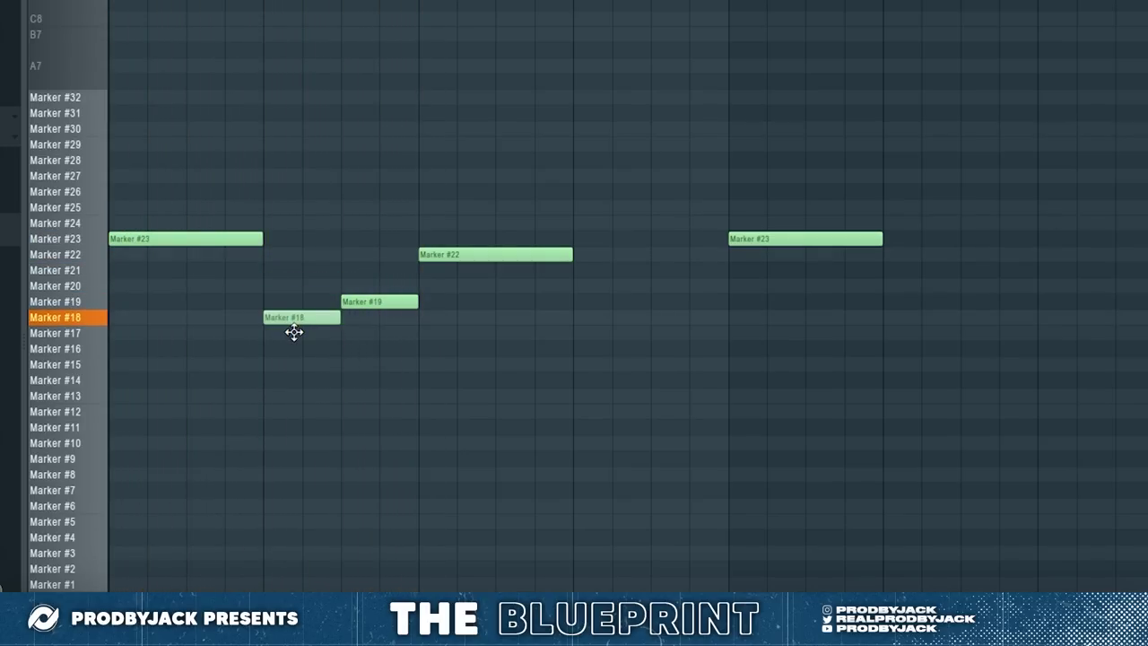
pyautogui.rightClick(383, 301)
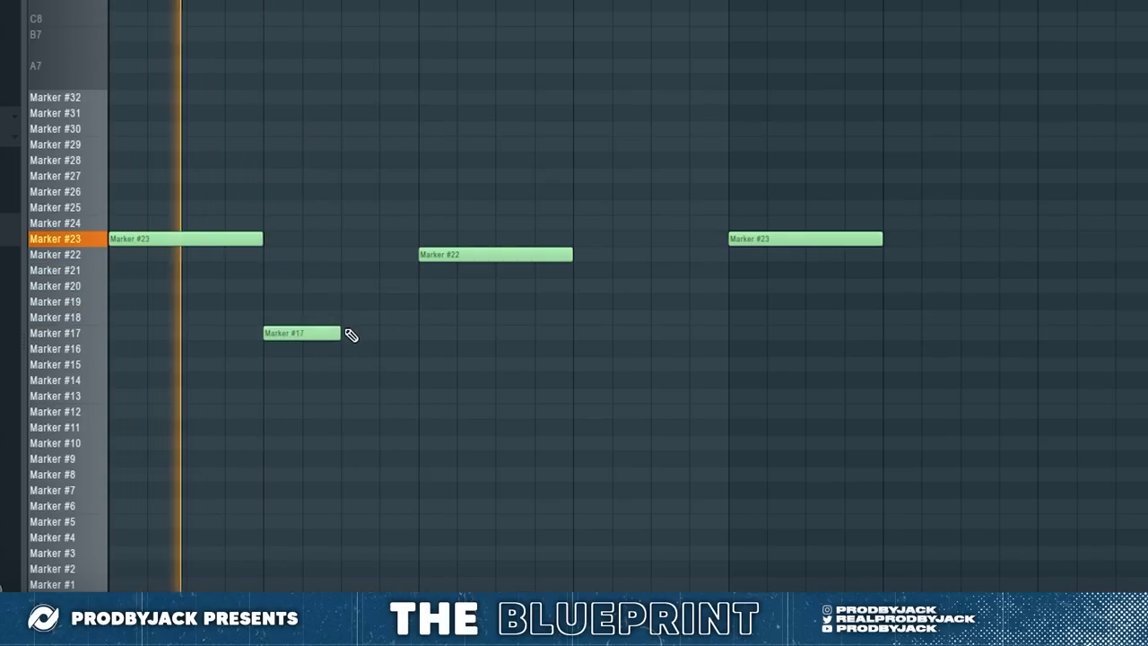
pyautogui.click(348, 350)
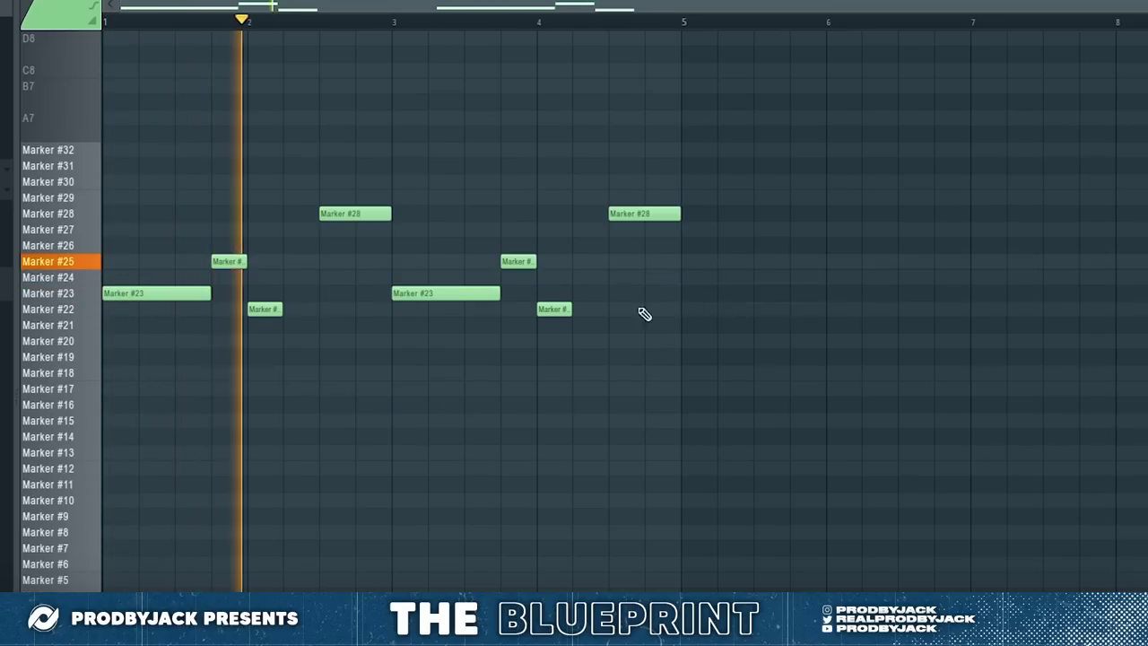
# Move the Marker #22 note at bar 2 to Marker #30, extend it to the Marker #28 note, and play the pattern back
pyautogui.scroll(1, 513, 292)
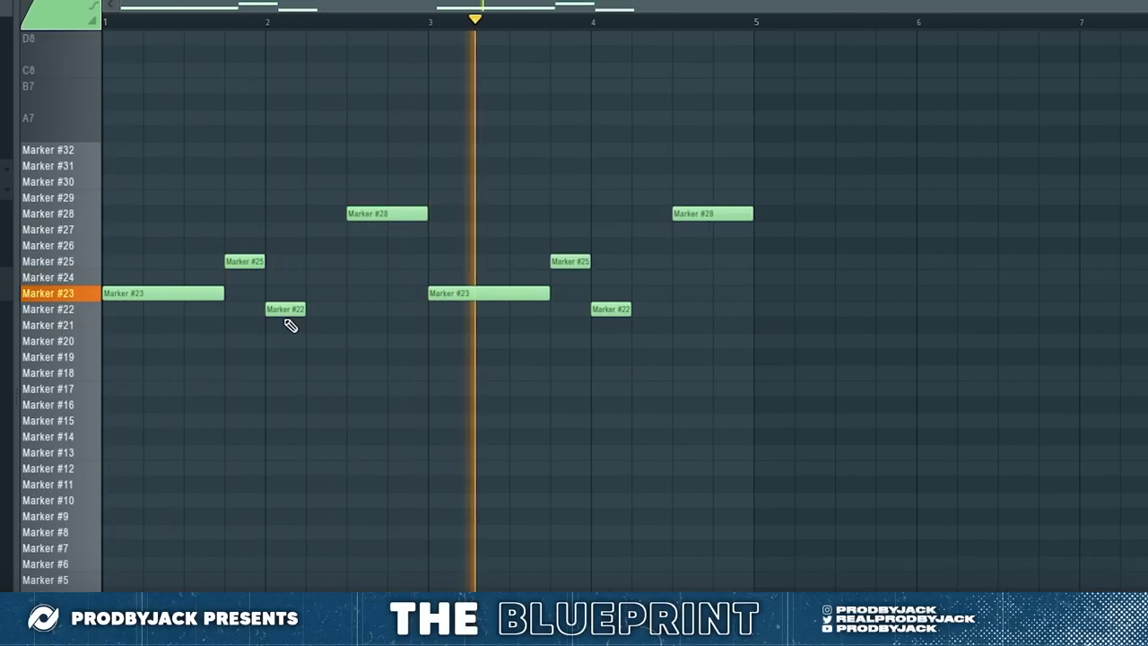
pyautogui.press('space')
pyautogui.moveTo(285, 309)
pyautogui.mouseDown()
pyautogui.moveTo(274, 171)
pyautogui.moveTo(341, 185)
pyautogui.mouseUp()
pyautogui.press('space')
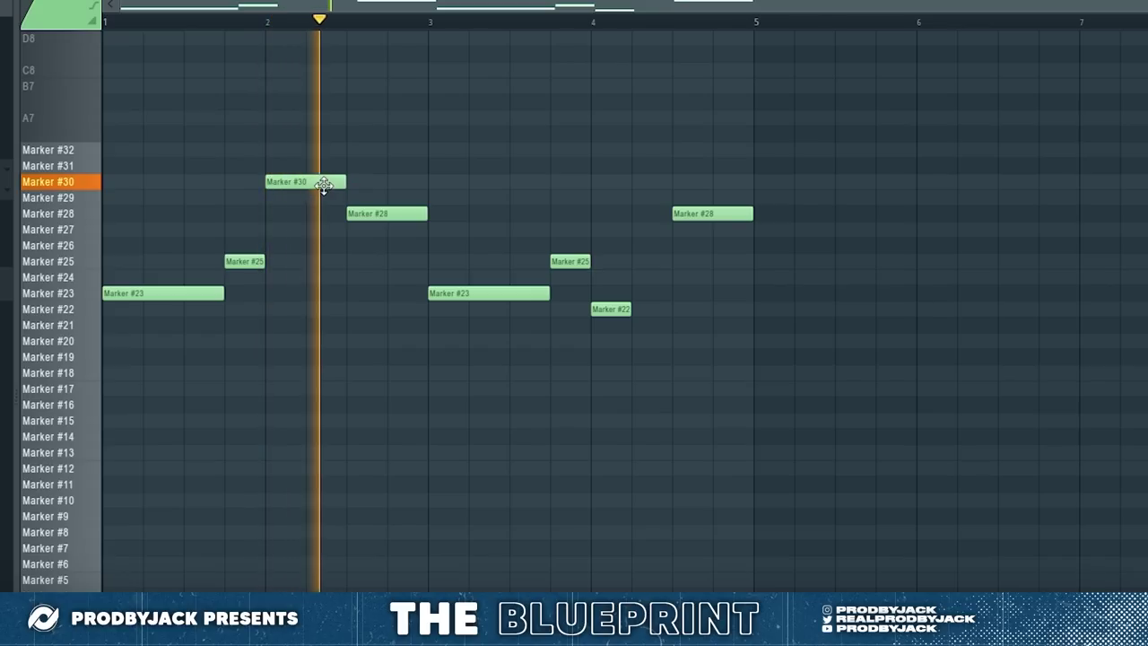
pyautogui.press('space')
pyautogui.press('space')
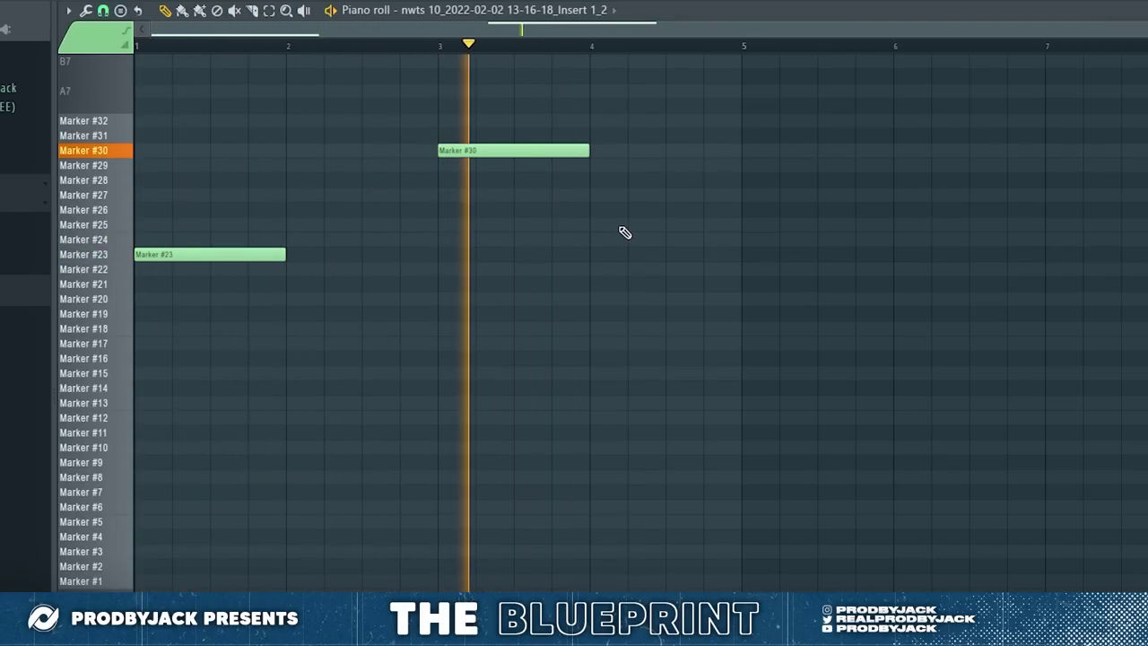
# Try a Marker #21 note in bar 4 and remove it, and place a one-bar Marker #19 note in bar 2
pyautogui.click(598, 283)
pyautogui.rightClick(661, 290)
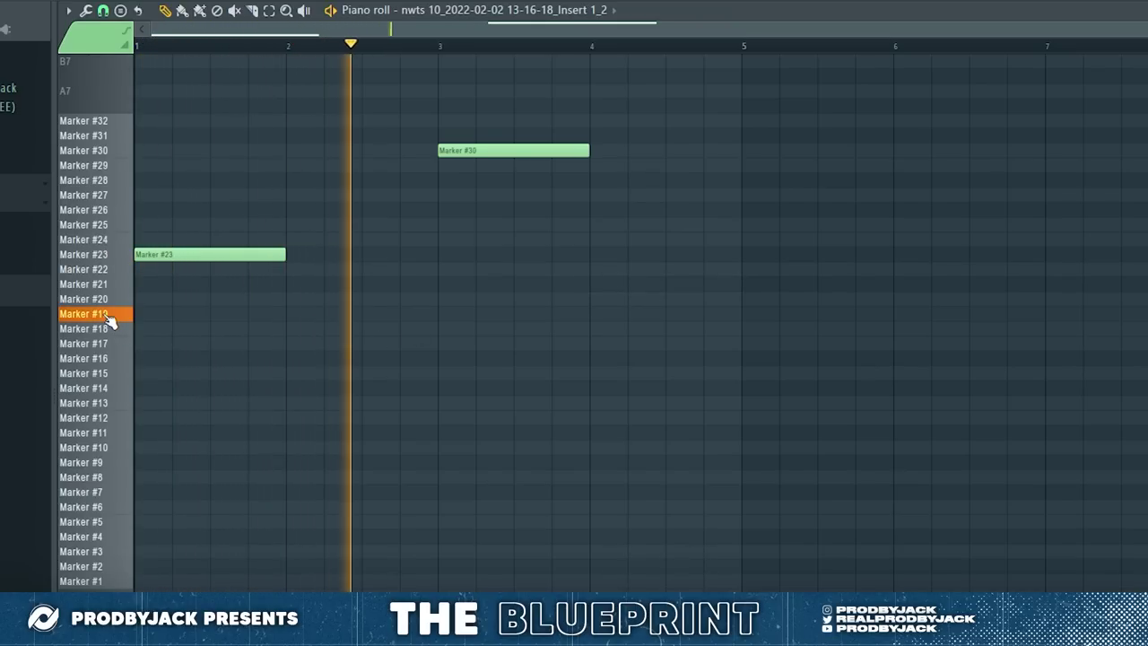
pyautogui.click(284, 316)
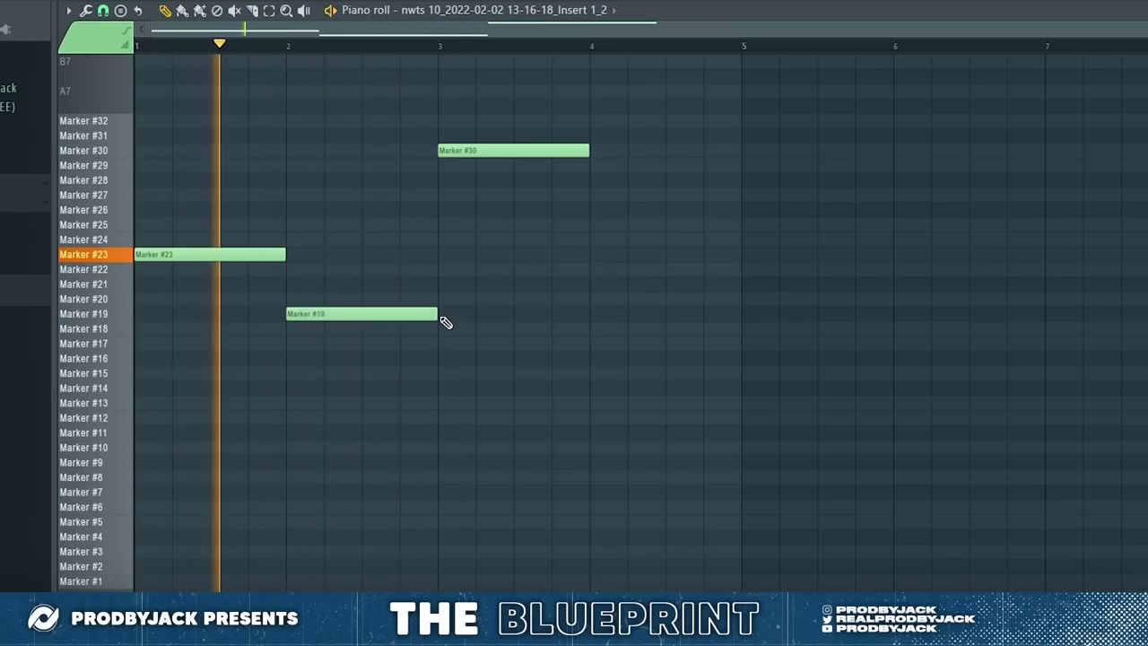
pyautogui.click(440, 314)
pyautogui.rightClick(438, 314)
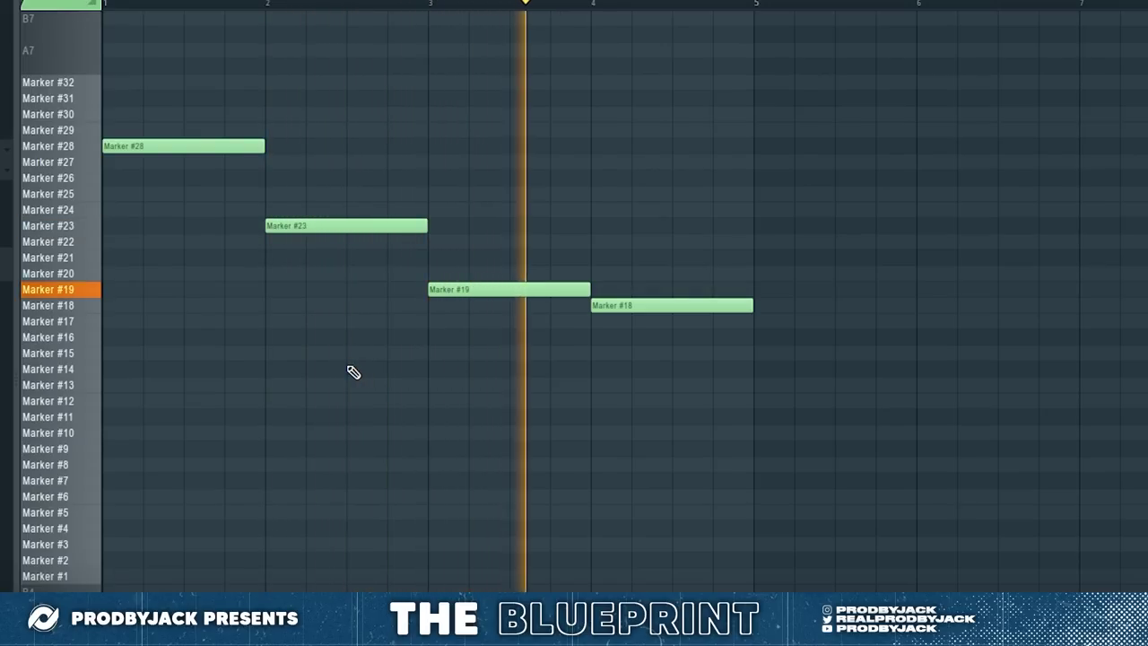
# Replace the Marker #12 note in bar 7 with a one-bar Marker #28 note
pyautogui.press('space')
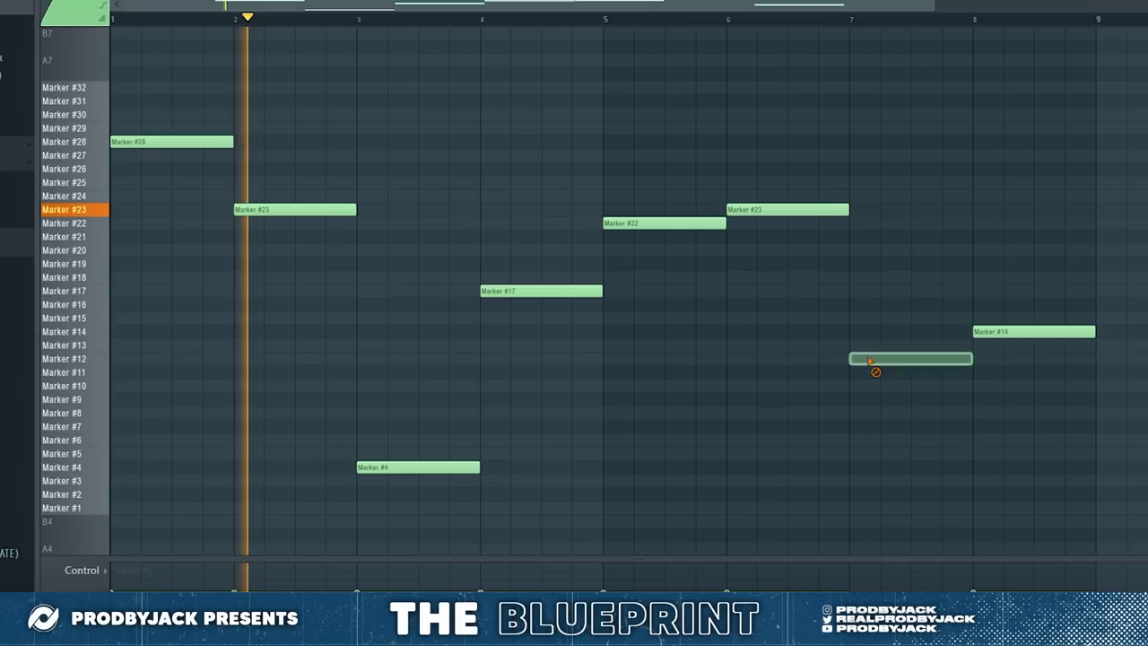
pyautogui.rightClick(872, 357)
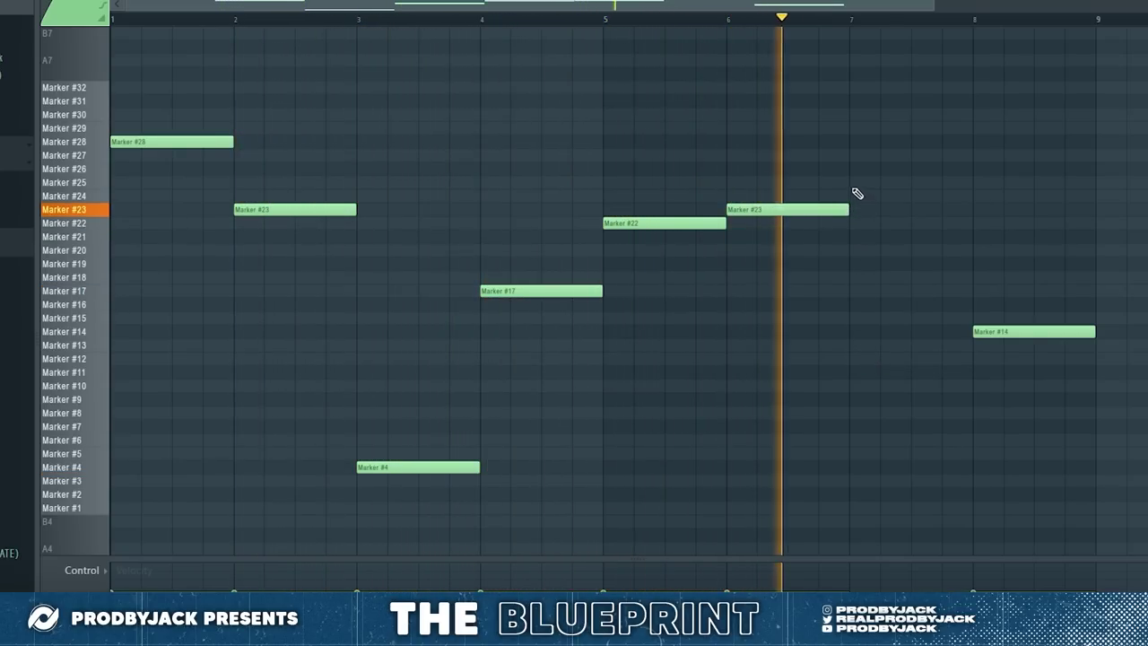
pyautogui.click(853, 141)
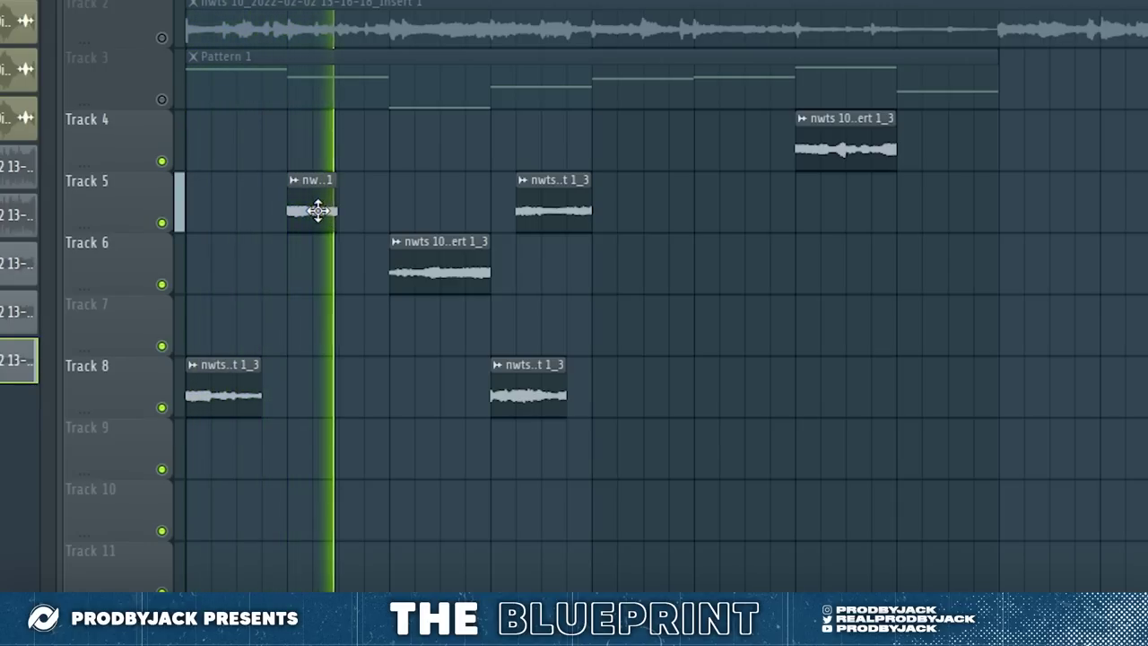
# Move the bar 4 slice on Track 8 to bar 2, and shift the short bar 2 slice from Track 5 into bar 5
pyautogui.click(532, 391)
pyautogui.moveTo(532, 392); pyautogui.dragTo(328, 392)
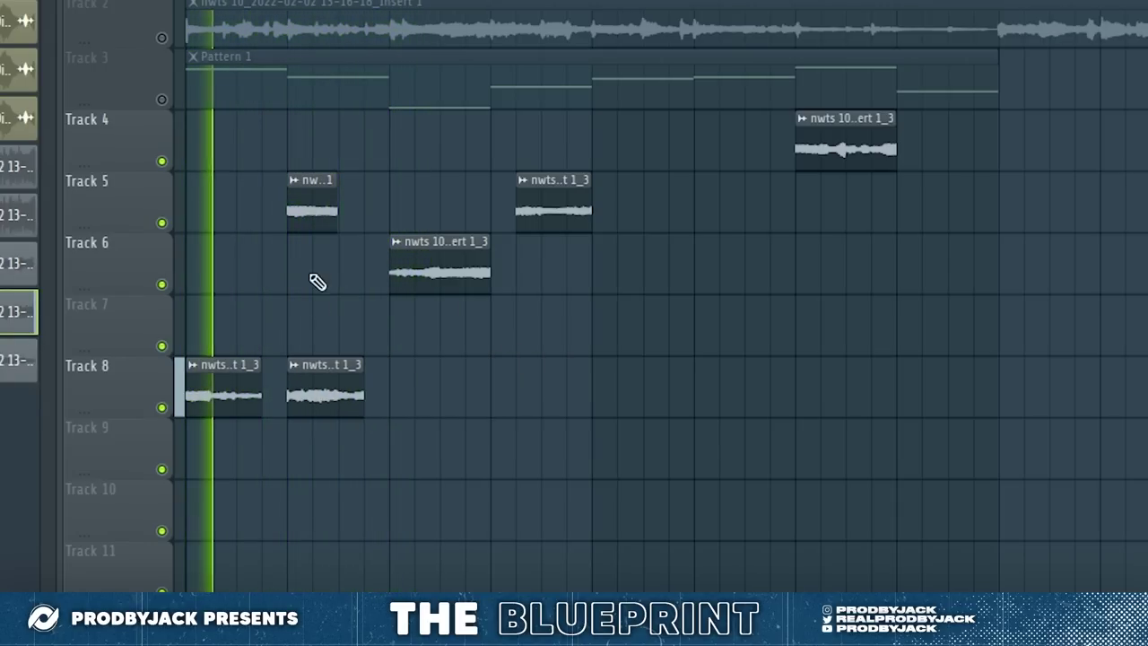
pyautogui.moveTo(326, 219); pyautogui.dragTo(684, 249)
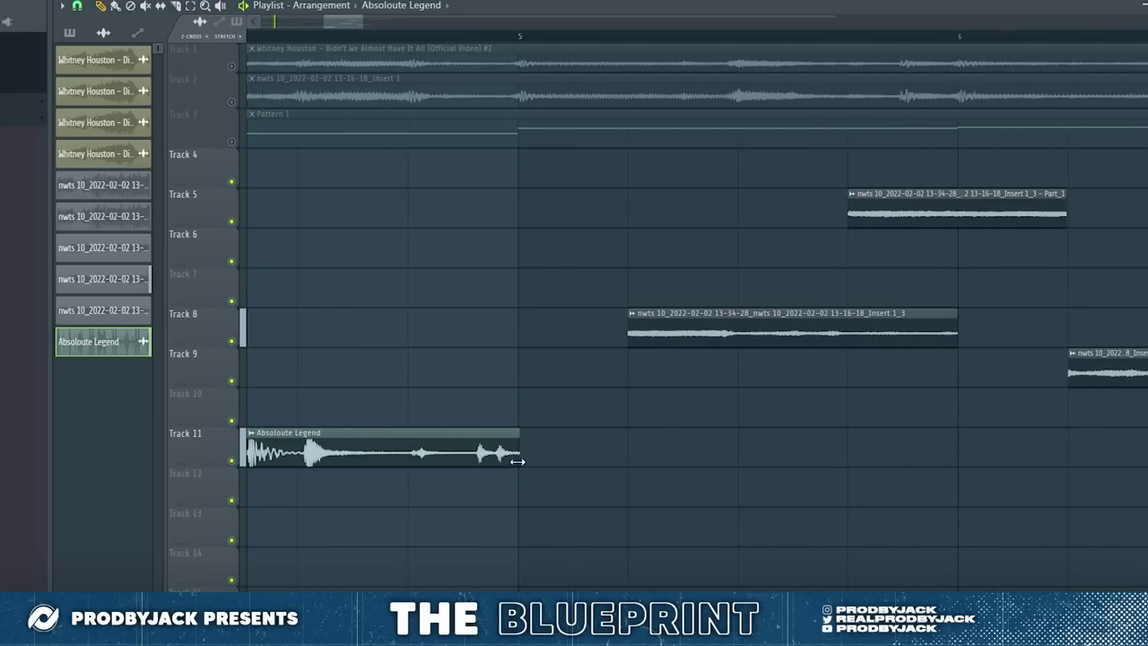
# Adjust the time stretching of the Absoloute Legend drum loop on Track 11 so the clip spans bars 1 to 5
pyautogui.doubleClick(505, 453)
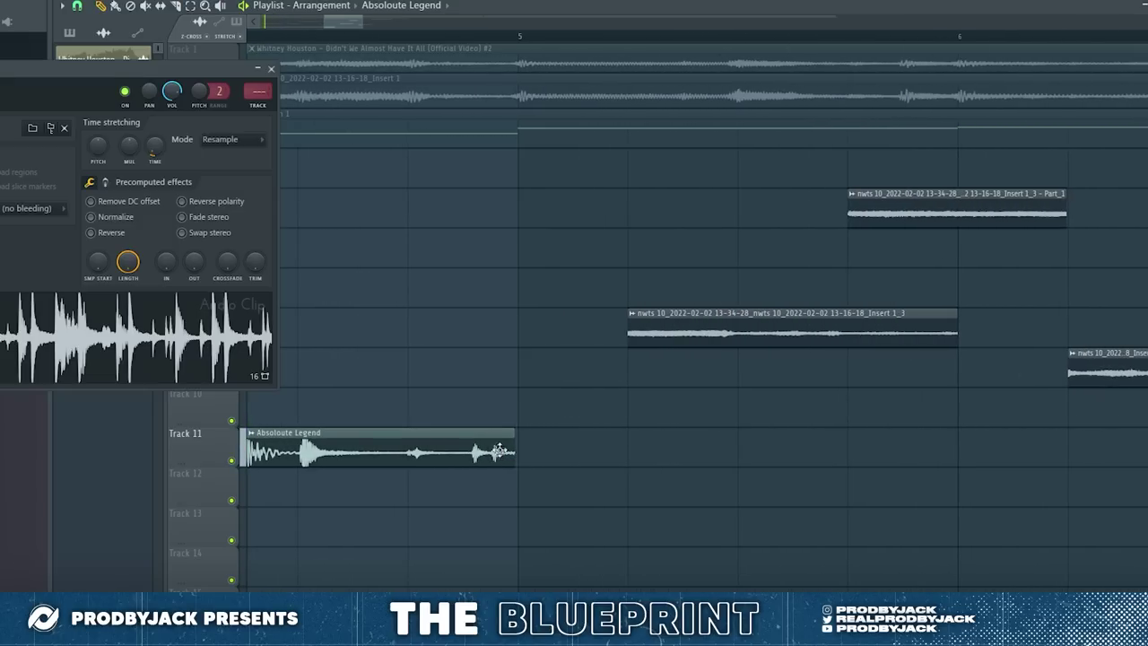
pyautogui.click(257, 144)
pyautogui.moveTo(330, 27); pyautogui.dragTo(381, 20)
pyautogui.click(354, 113)
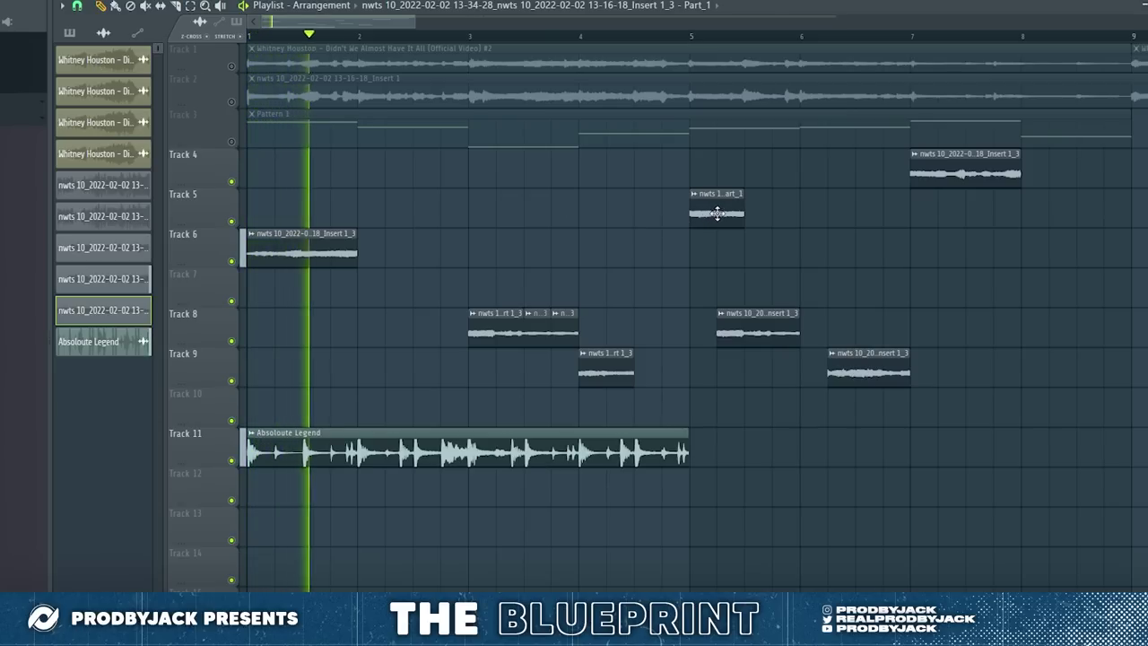
# Delete the short bar 5 slice from Track 5 and move the bar 6 slice on Track 9 into bar 2
pyautogui.moveTo(717, 212); pyautogui.dragTo(1048, 215)
pyautogui.rightClick(1048, 215)
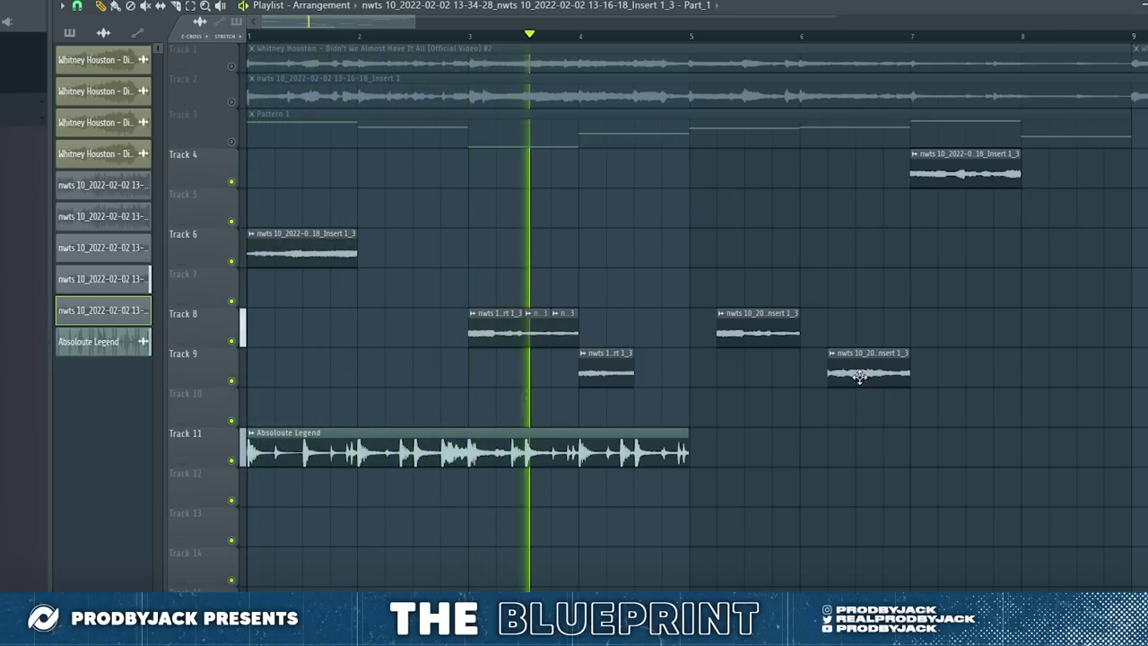
pyautogui.moveTo(852, 371); pyautogui.dragTo(386, 294)
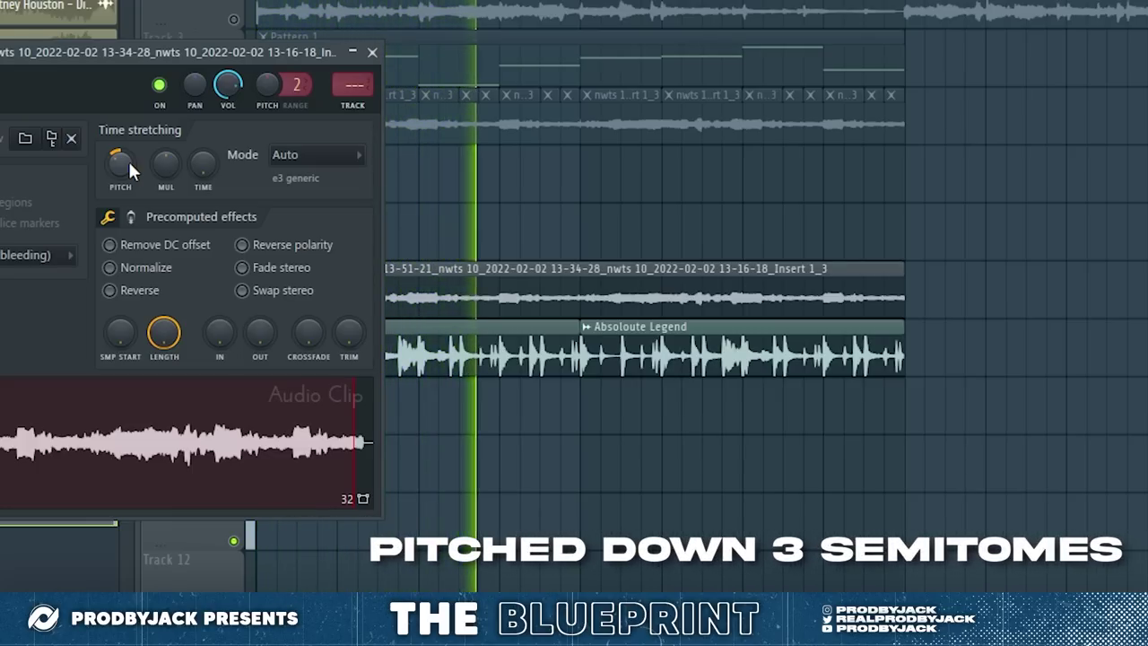
# Close the rendered sample's channel settings and adjust Body and Heat in Cymatics Diablo on the Absoloute Legend drum loop
pyautogui.click(372, 51)
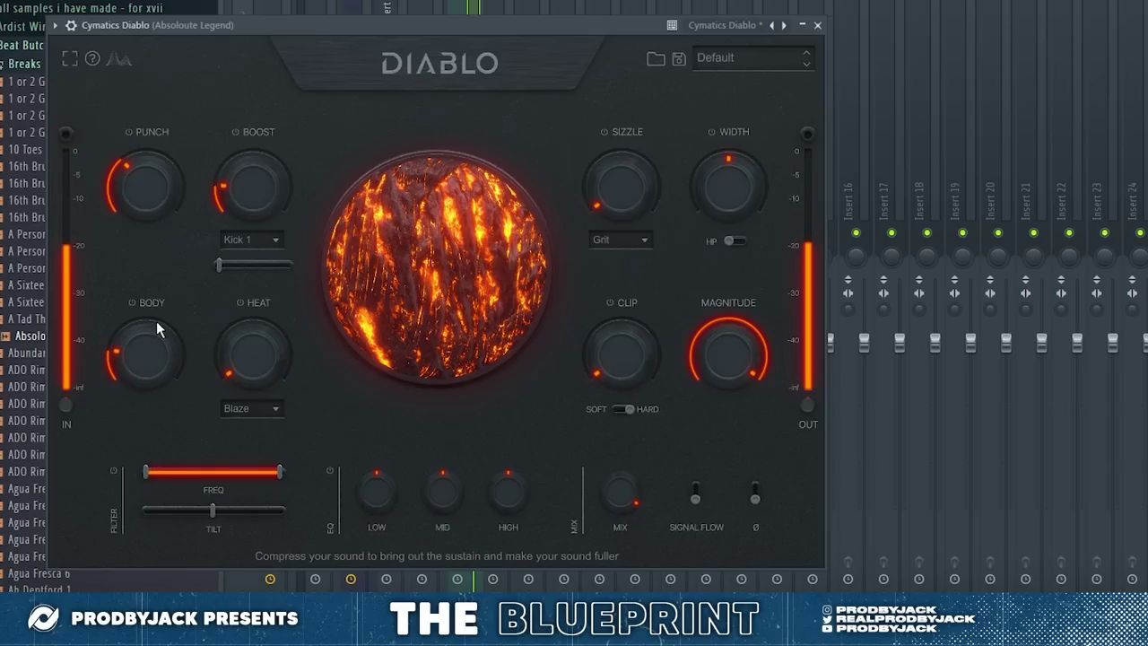
pyautogui.moveTo(157, 357); pyautogui.dragTo(161, 370)
pyautogui.moveTo(230, 368); pyautogui.dragTo(231, 355)
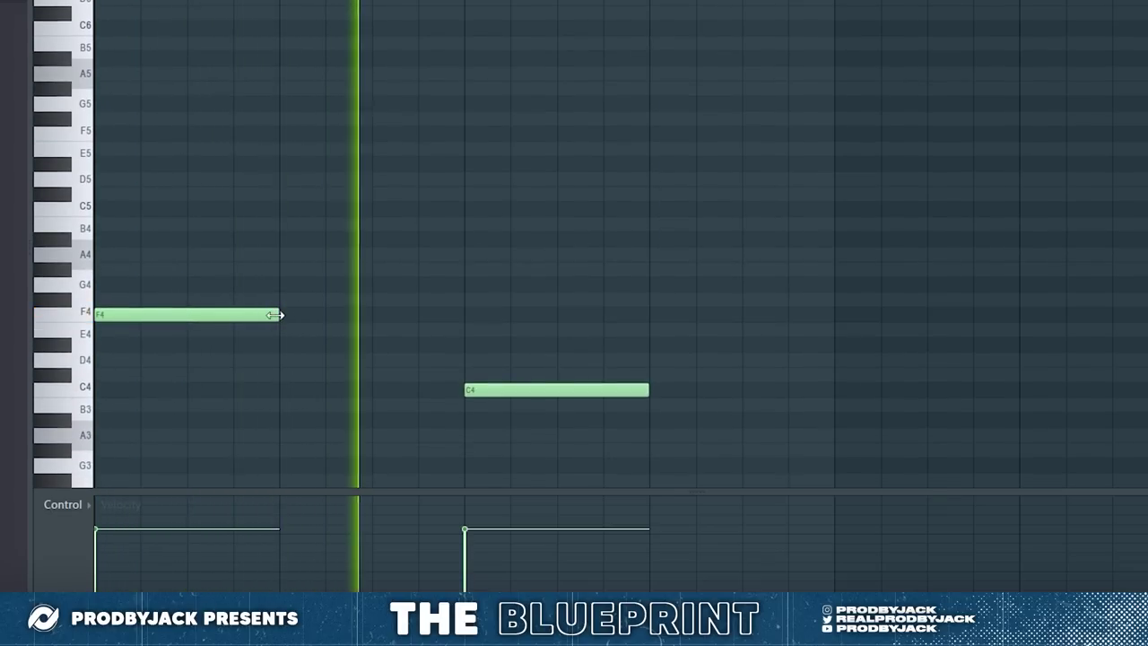
# Extend the F4 and C4 bass notes so each fills two bars, and duplicate the phrase right after itself
pyautogui.moveTo(280, 316); pyautogui.dragTo(463, 316)
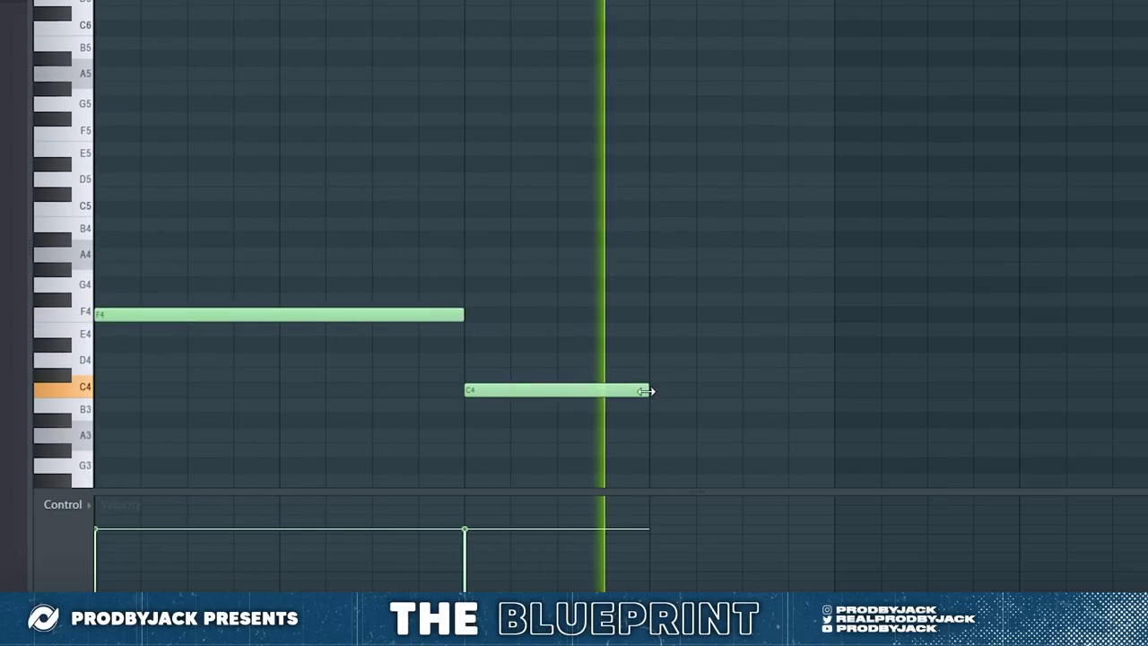
pyautogui.moveTo(648, 390); pyautogui.dragTo(812, 413)
pyautogui.hotkey('ctrl', 'b')
pyautogui.scroll(-2, 473, 205)
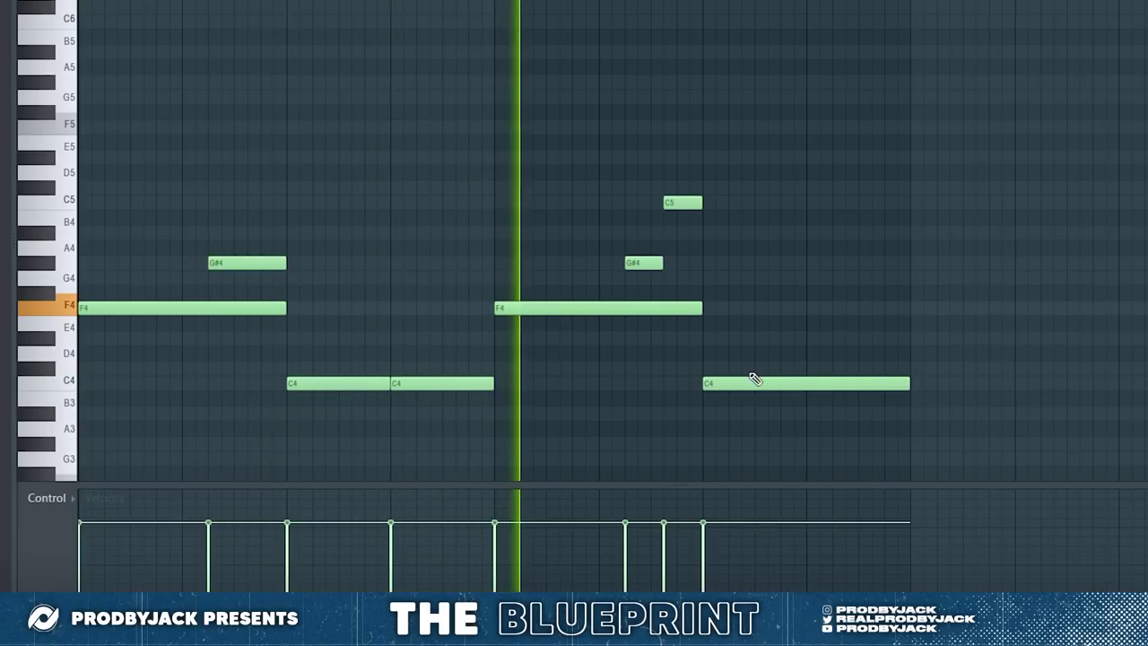
# Raise the final long C4 bass note to A#4 and play back the bassline
pyautogui.moveTo(750, 382); pyautogui.dragTo(750, 263)
pyautogui.press('space')
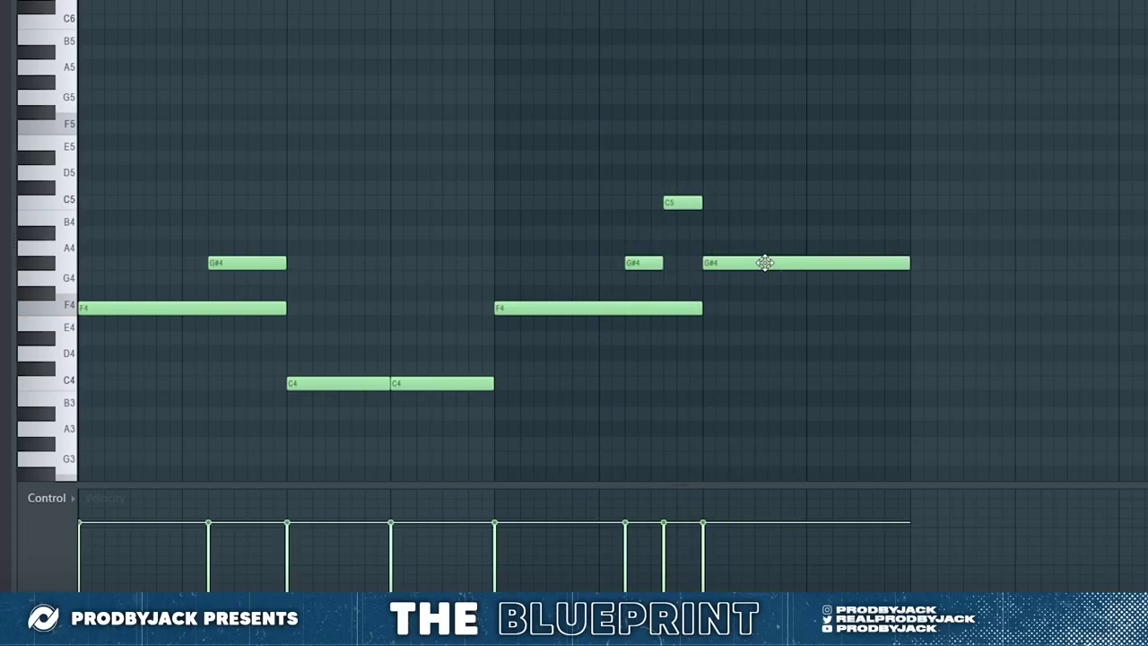
pyautogui.press('space')
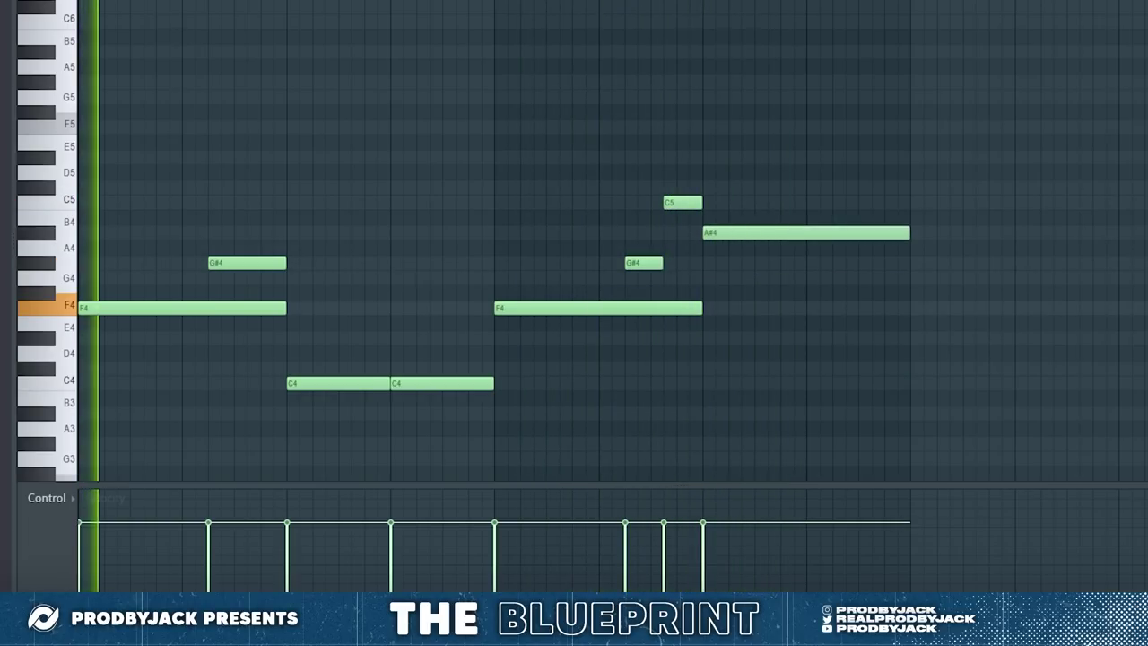
pyautogui.keyDown('ctrl'); pyautogui.click(765, 231); pyautogui.keyUp('ctrl')
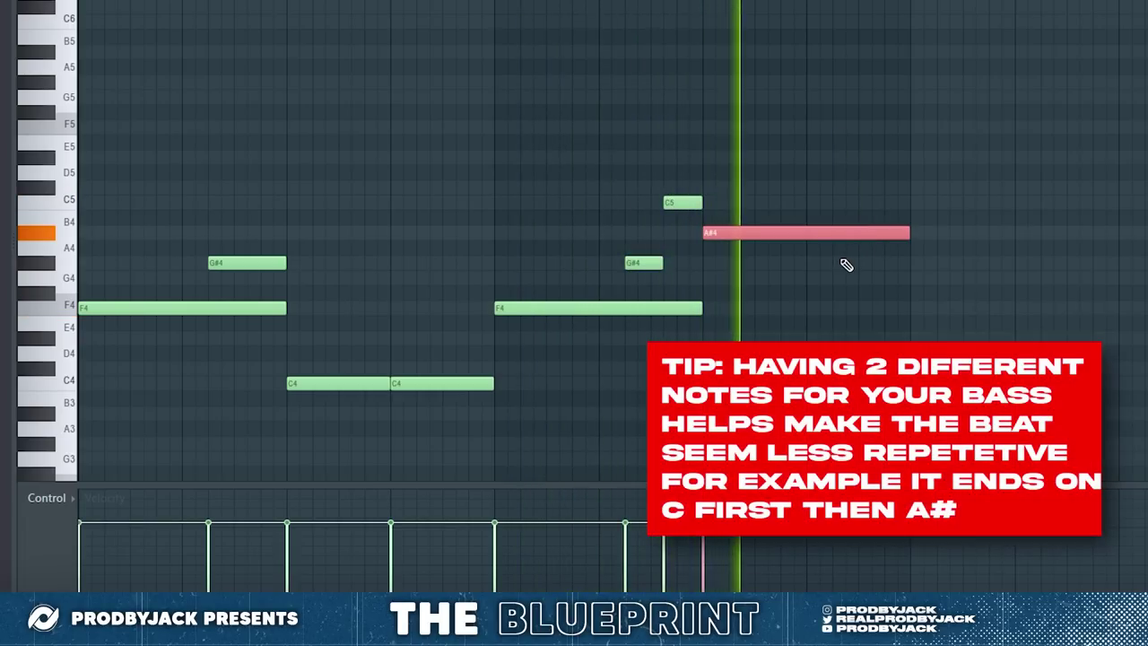
pyautogui.press('space')
pyautogui.click(860, 202)
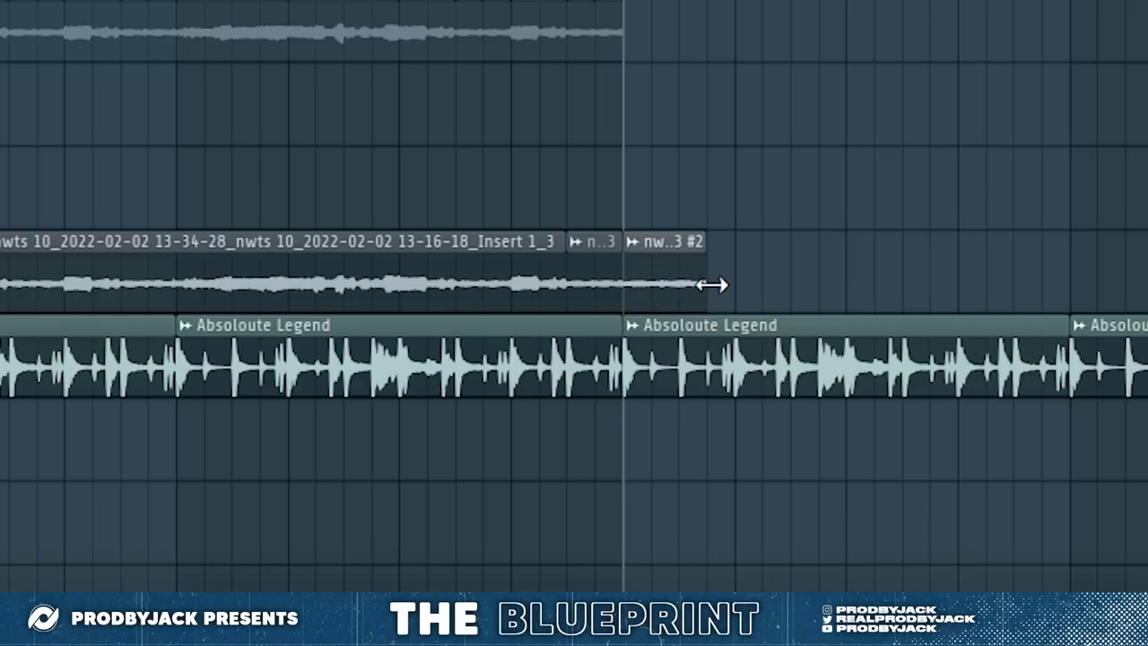
# Extend the #2 sample clip at the section's end to one bar, and adjust the Absoloute Legend #2 drum clips on Track 8
pyautogui.press('space')
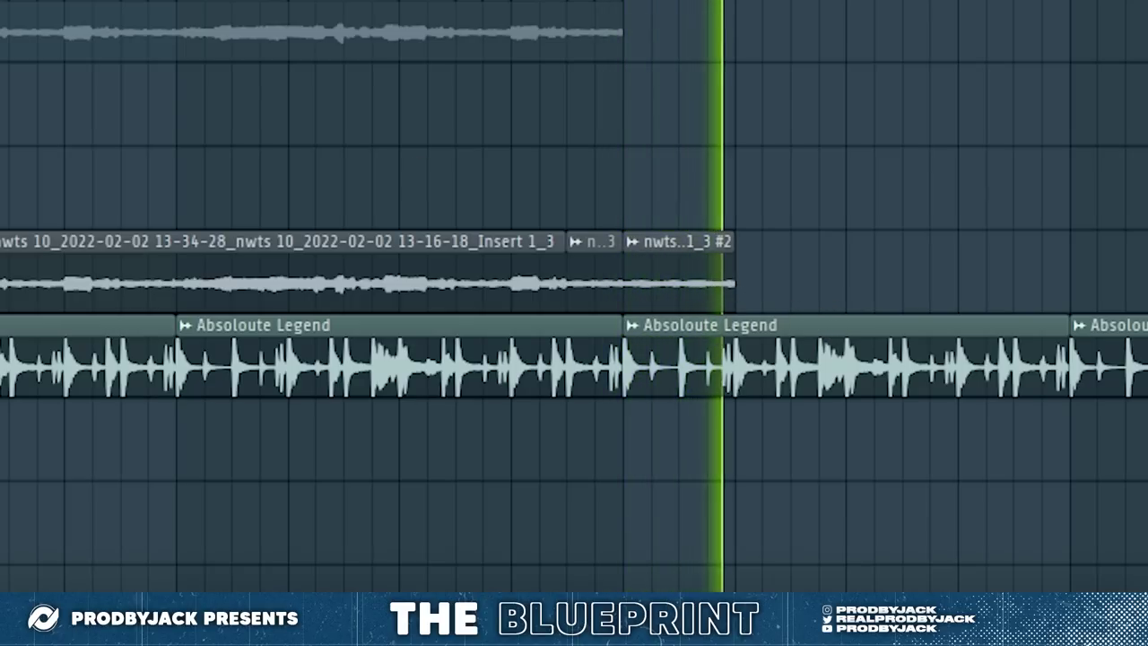
pyautogui.press('space')
pyautogui.press('space')
pyautogui.rightClick(636, 255)
pyautogui.click(897, 236)
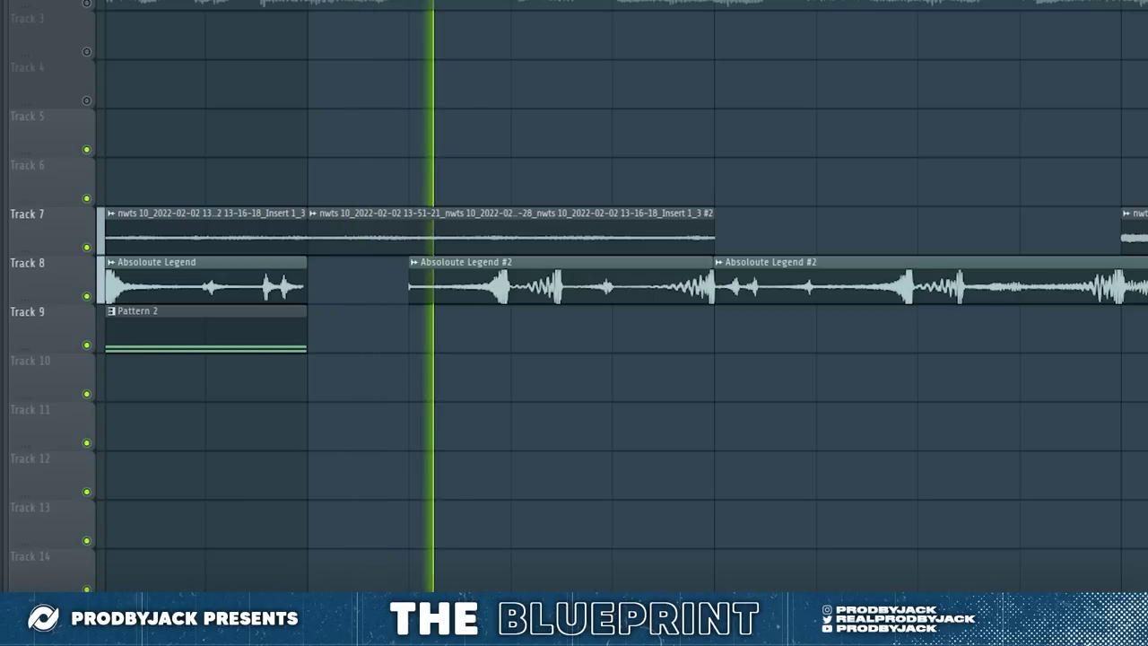
pyautogui.scroll(-5, 547, 295)
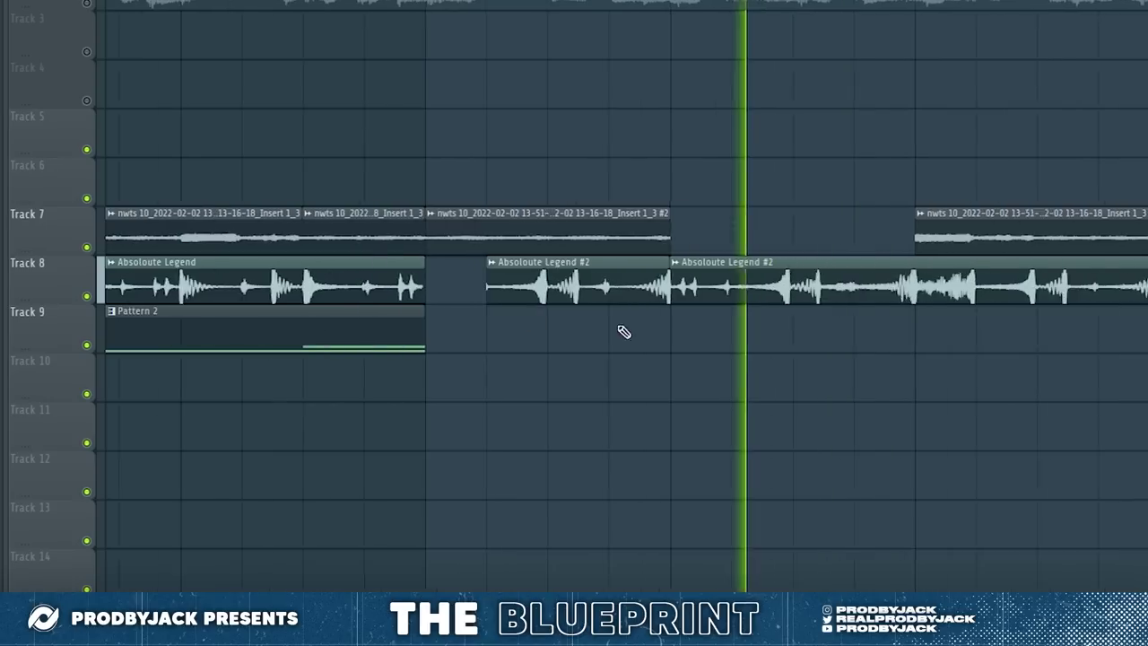
pyautogui.moveTo(561, 296); pyautogui.dragTo(623, 299)
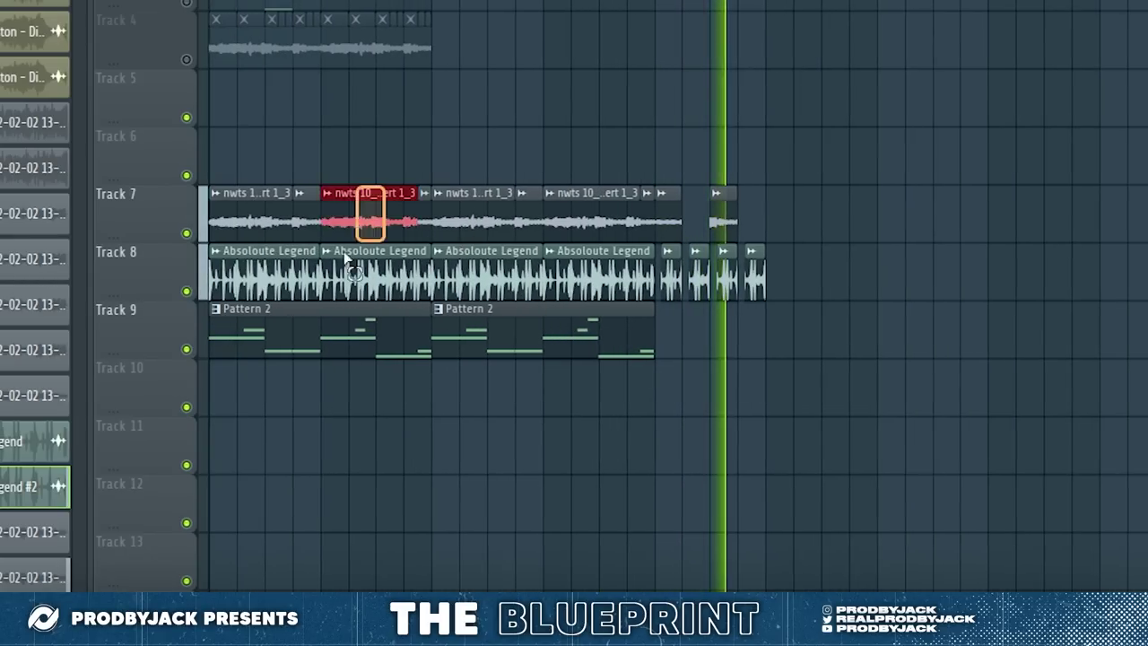
# Select the sample, drum and Pattern 2 clips of the first eight bars on Tracks 7, 8 and 9
pyautogui.moveTo(345, 261); pyautogui.dragTo(245, 320)
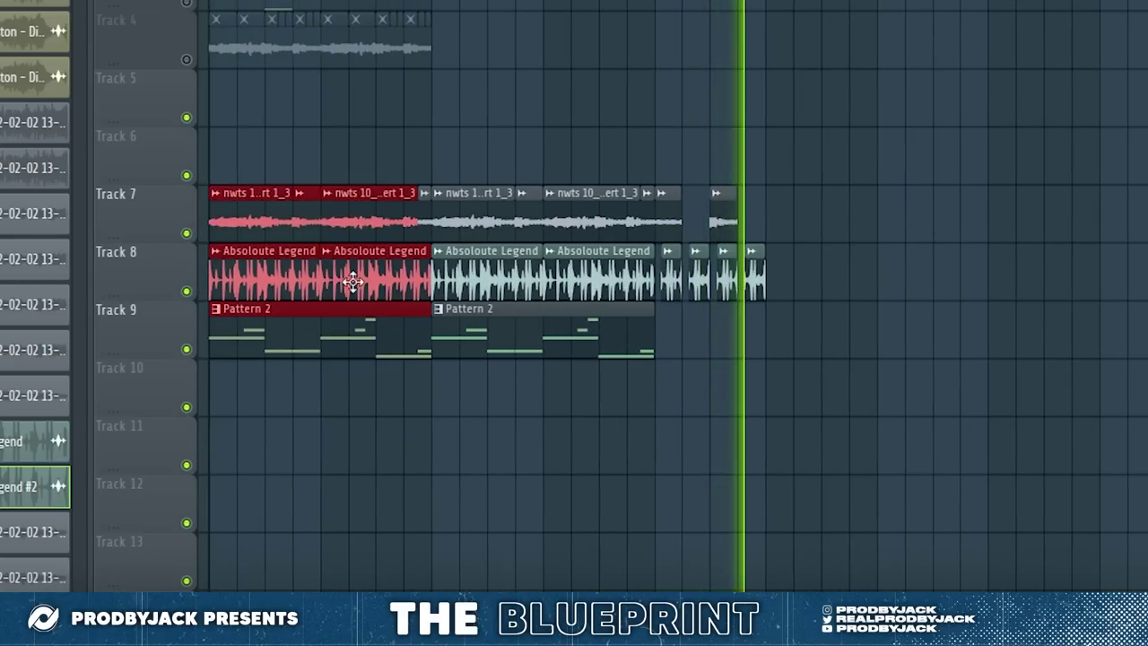
pyautogui.moveTo(422, 188); pyautogui.dragTo(258, 273)
pyautogui.press('space')
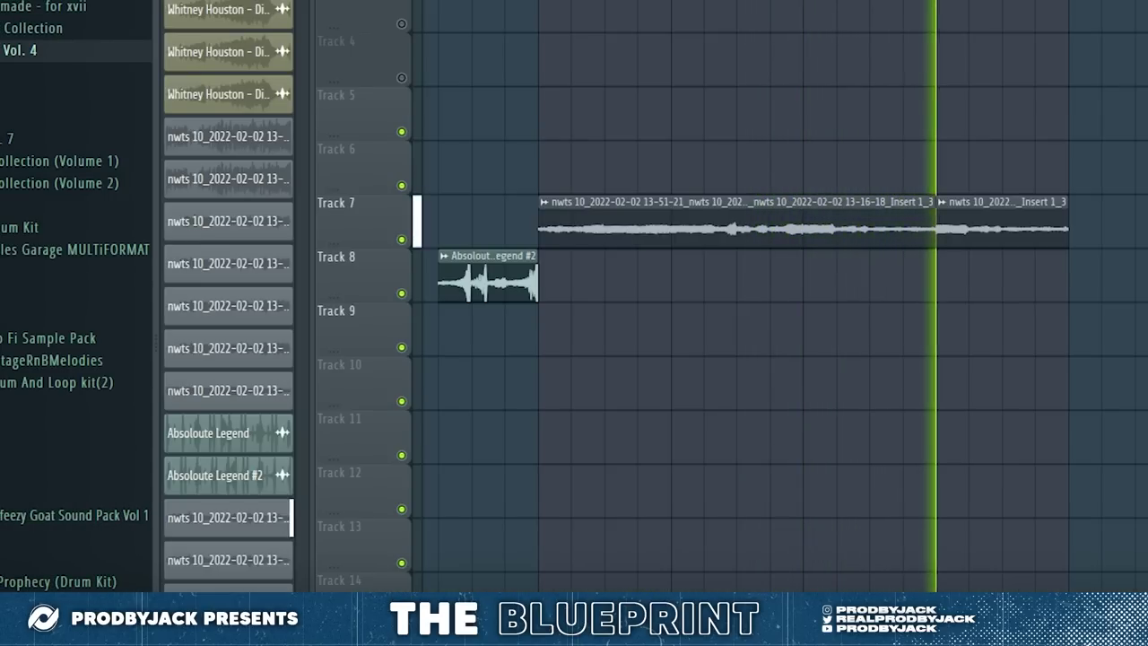
# Set the Absoloute Legend loop's sample rate to 2000 Hz in Edison and send the result to the playlist
pyautogui.press('F9')
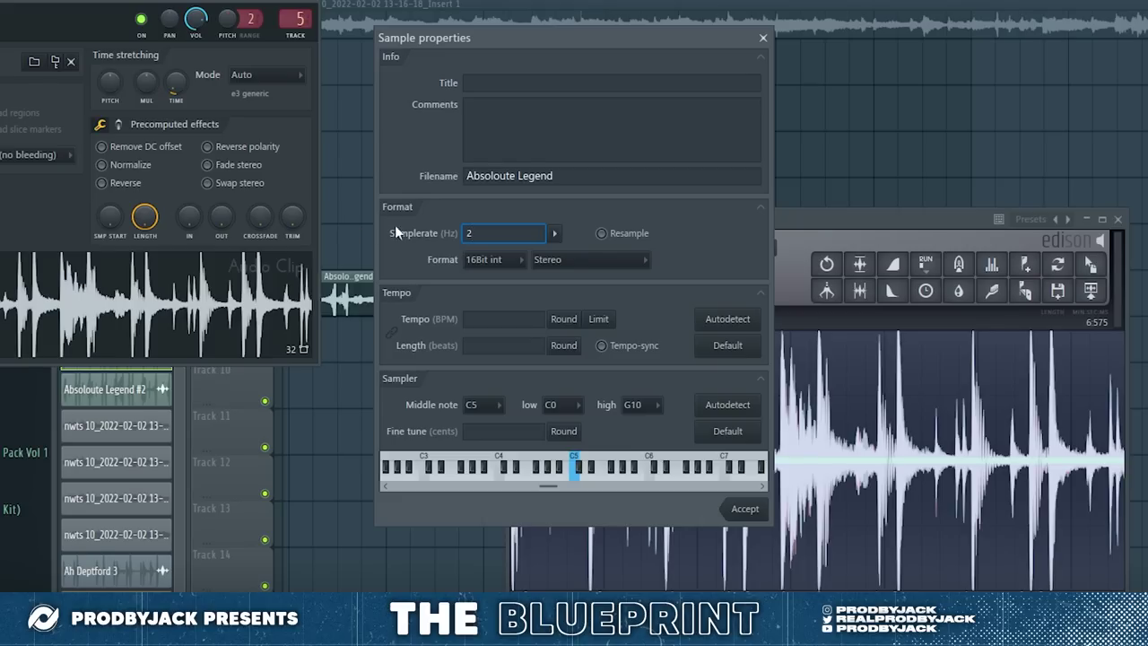
pyautogui.click(744, 510)
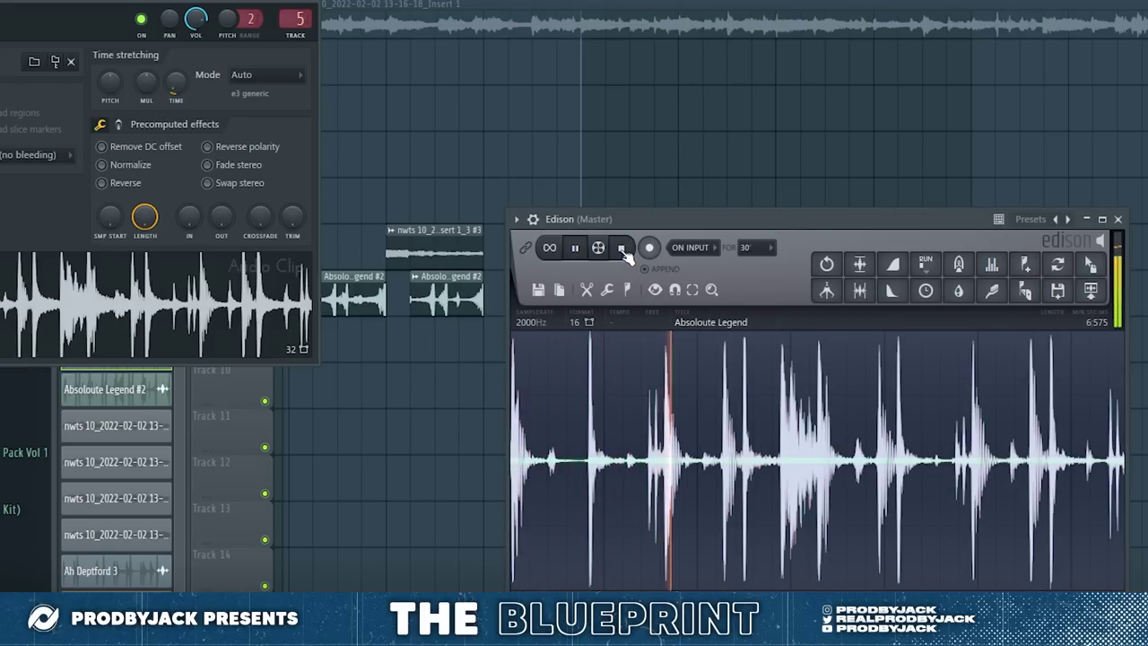
pyautogui.click(1097, 283)
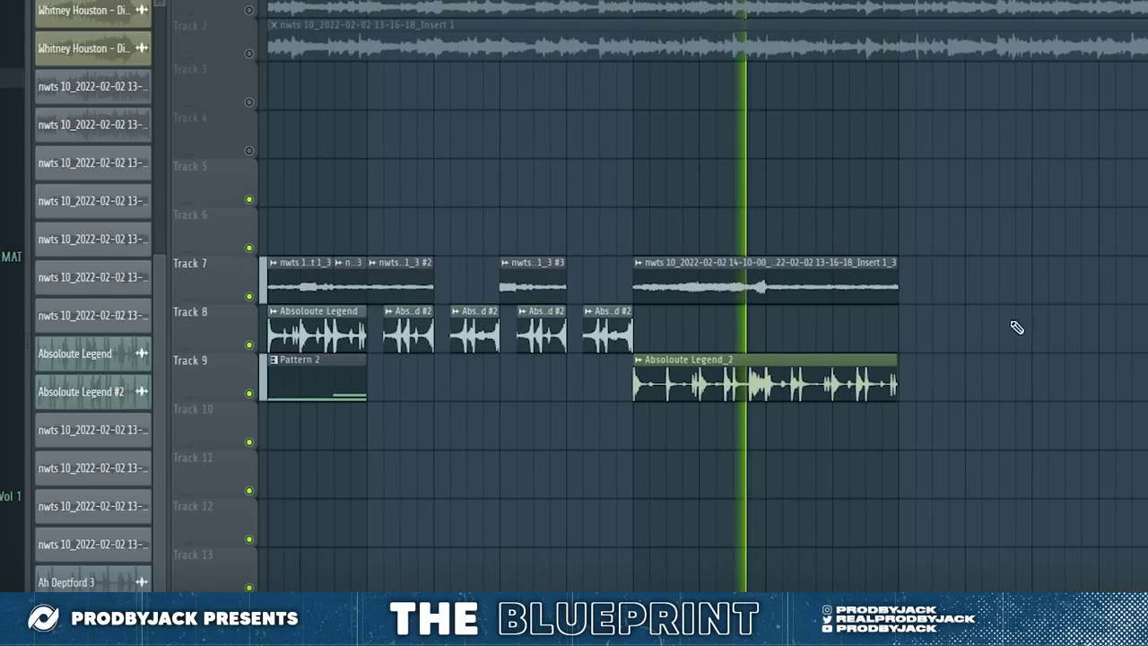
# Duplicate the sample clip on Track 7 and the Absoloute Legend_2 clip on Track 9 directly after themselves
pyautogui.moveTo(917, 258); pyautogui.dragTo(637, 440)
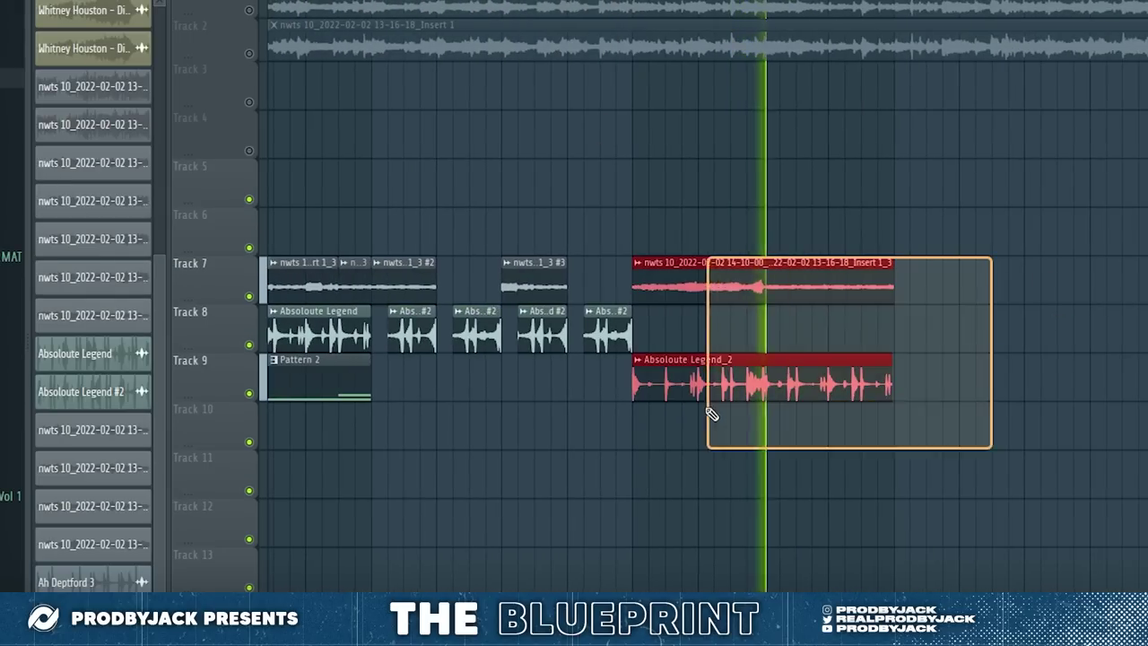
pyautogui.hotkey('ctrl', 'b')
pyautogui.hscroll(2, 821, 432)
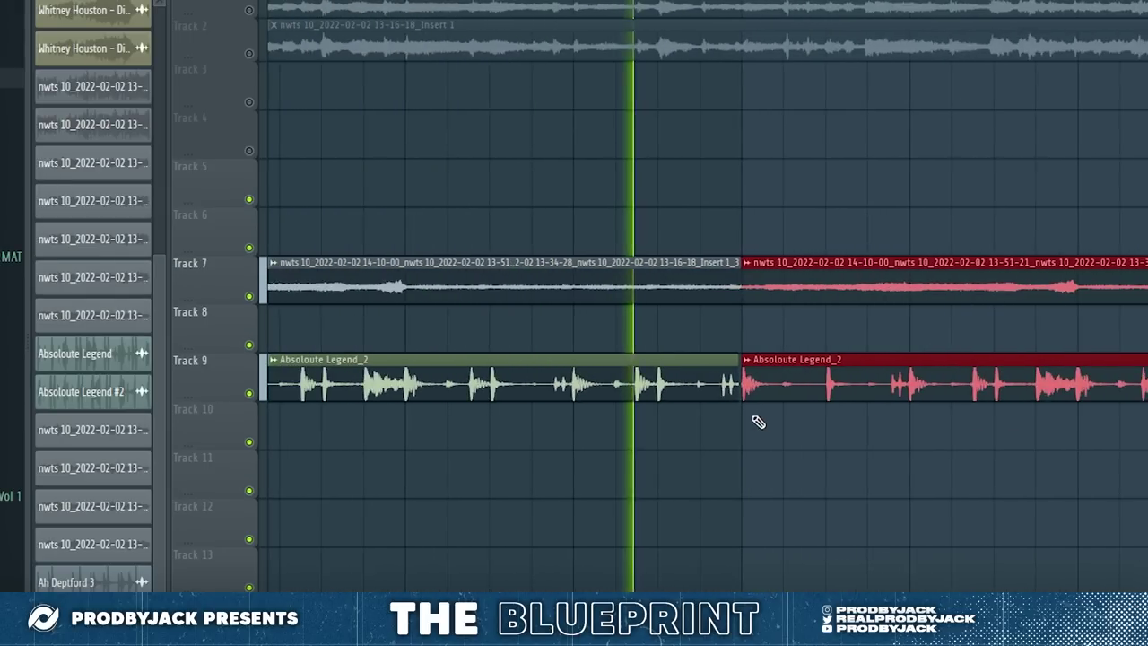
pyautogui.click(832, 492)
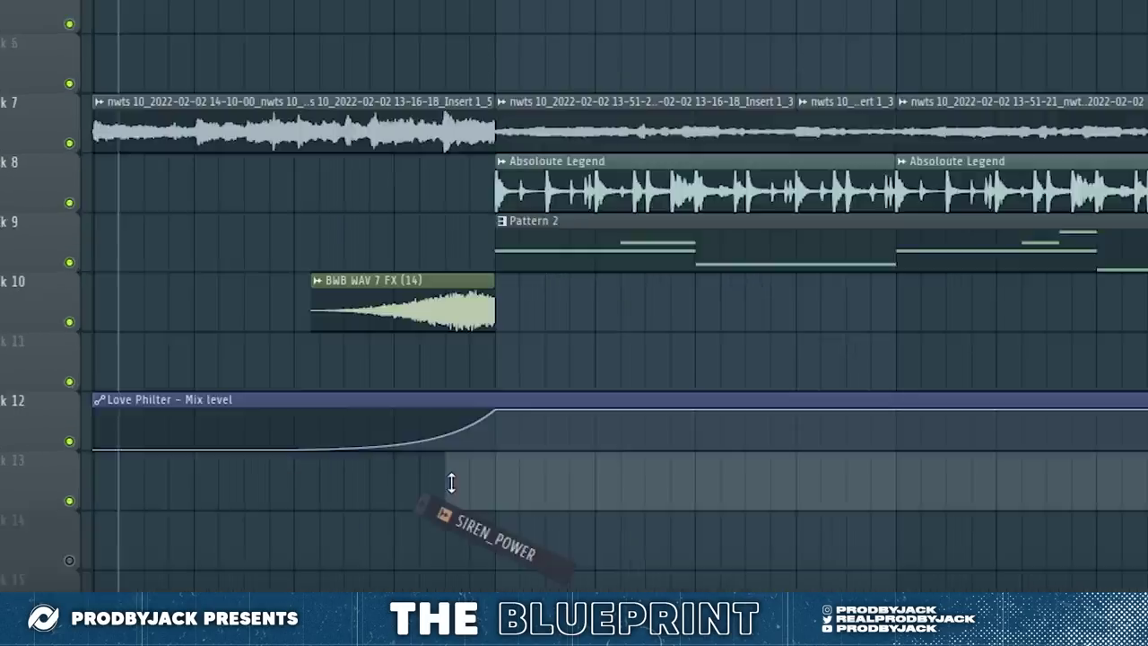
# Place the SIREN_POWER sample on Track 13 where the drums and bass come in
pyautogui.moveTo(451, 479); pyautogui.dragTo(530, 483)
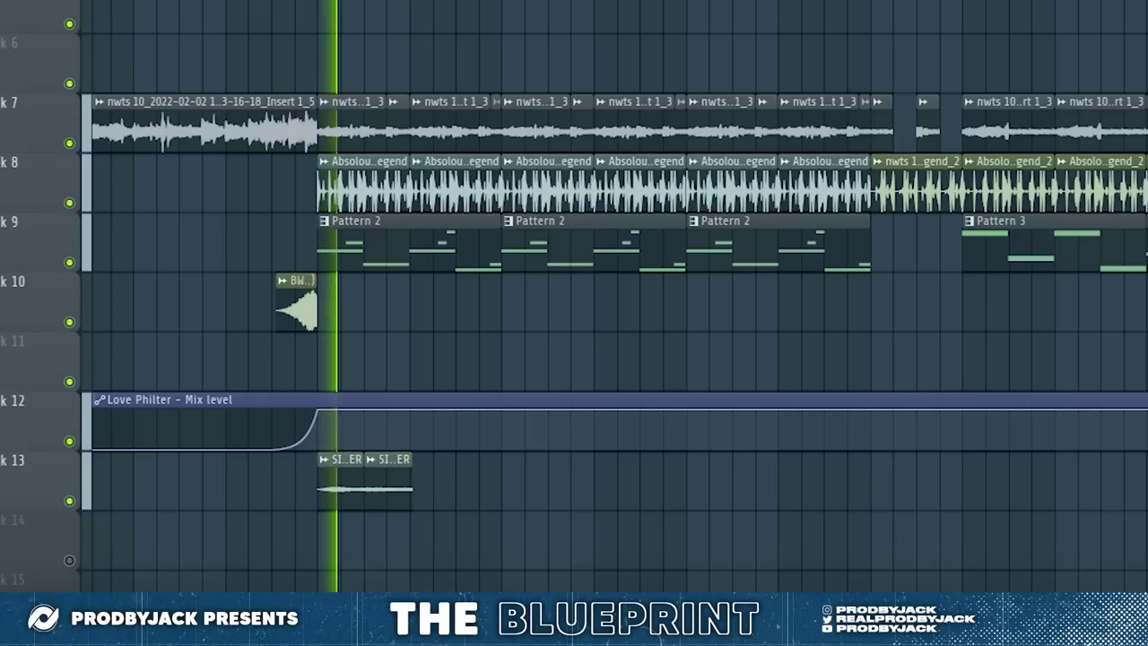
pyautogui.scroll(3, 282, 380)
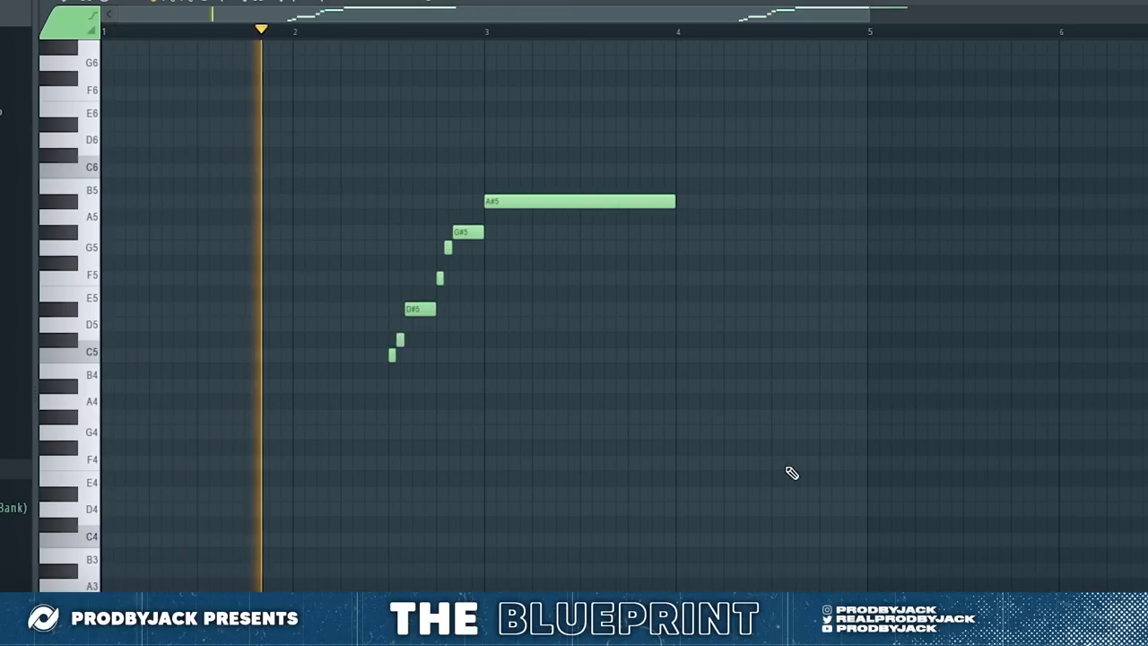
# Review the Analog Lab V #2 melody and its channel, and look over the full playlist arrangement
pyautogui.scroll(-1, 792, 472)
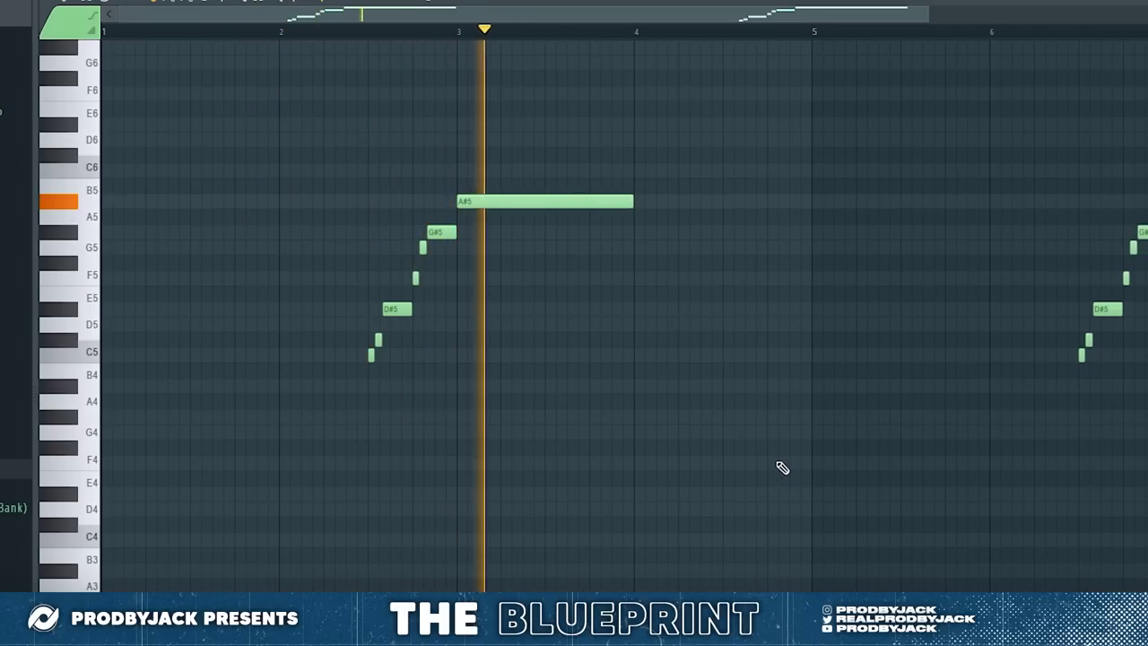
pyautogui.press('F6')
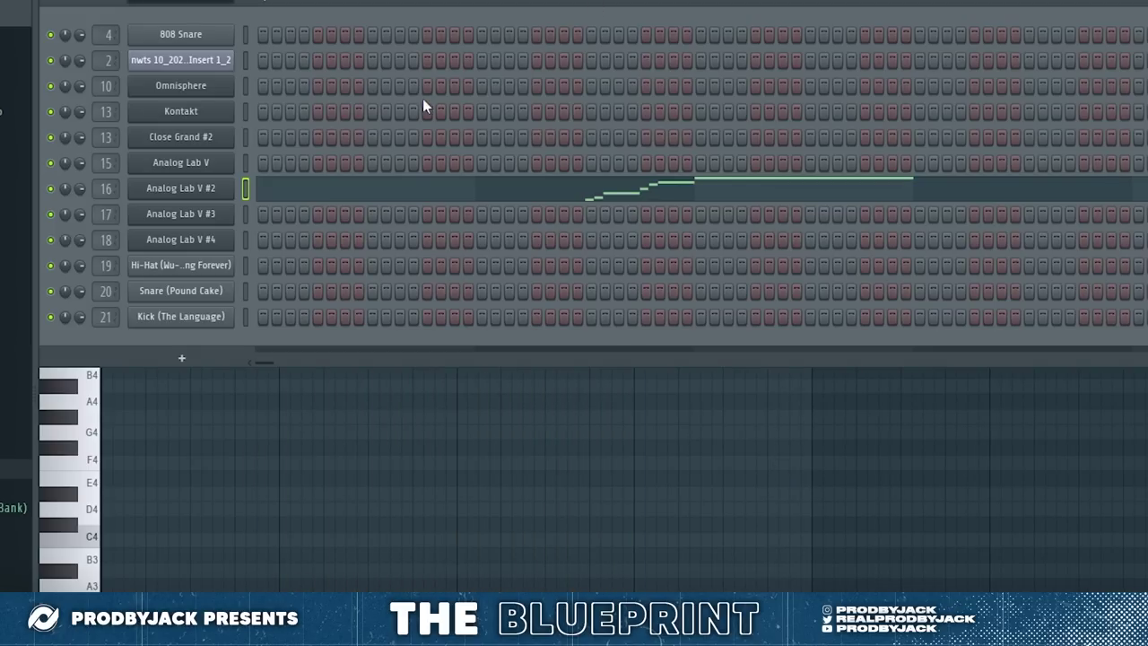
pyautogui.press('F5')
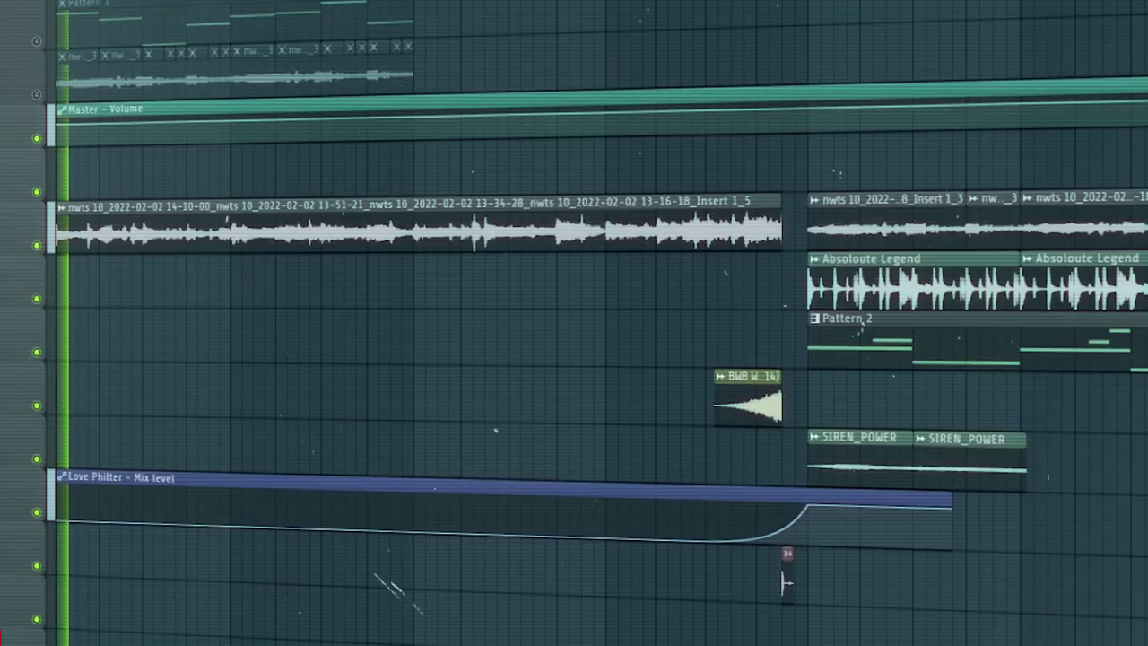
pyautogui.scroll(-3, 601, 358)
pyautogui.scroll(-6, 601, 359)
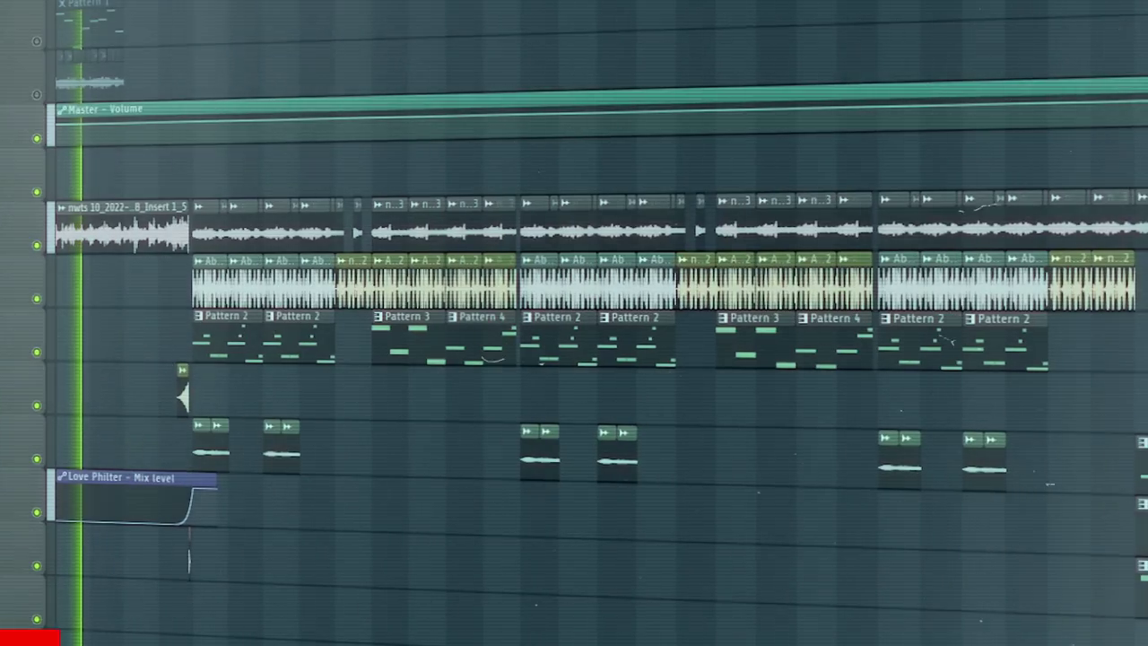
pyautogui.scroll(2, 327, 359)
pyautogui.hscroll(-2, 574, 358)
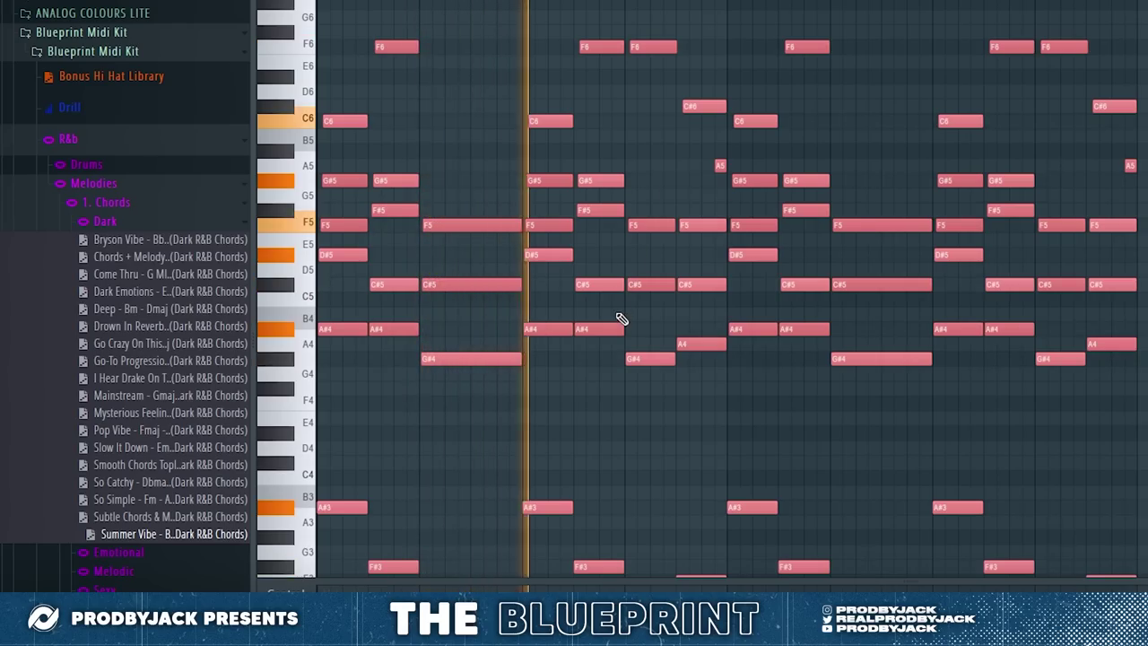
# Delete the repeated chords so only the first pass of the Summer Vibe progression remains, and transpose it down two semitones
pyautogui.press('F9')
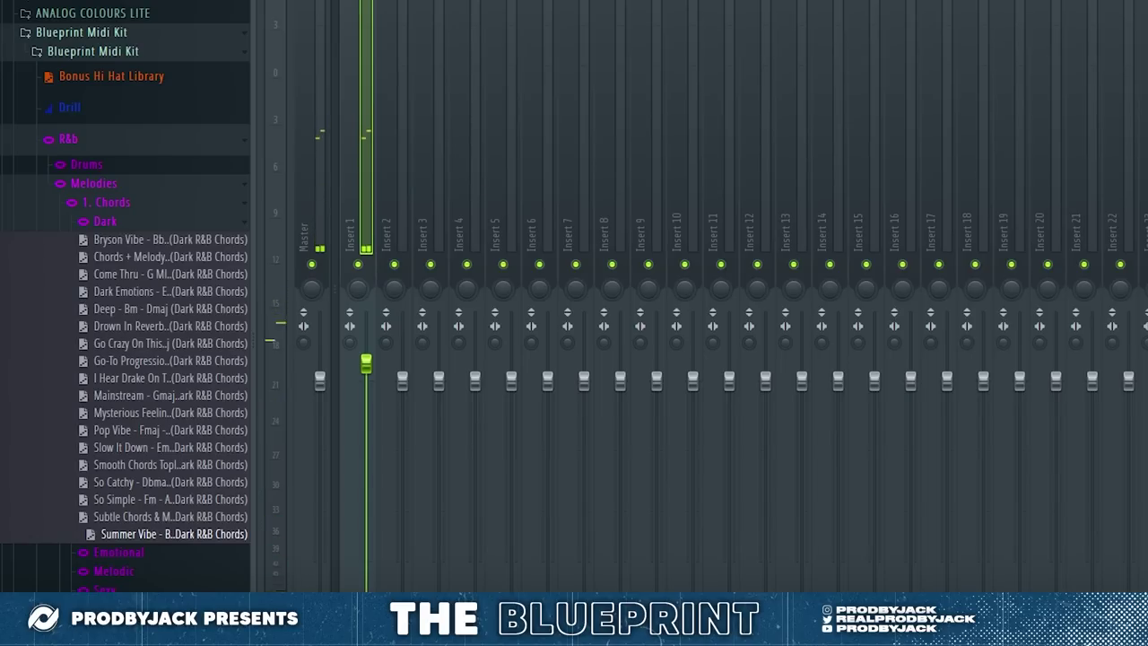
pyautogui.press('F7')
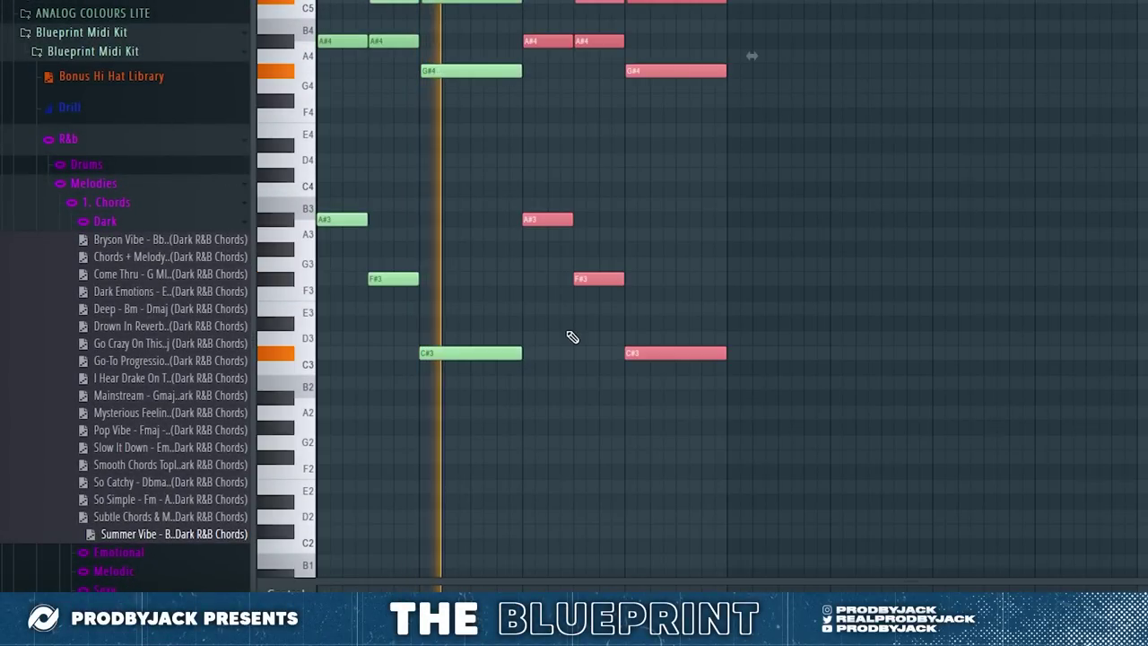
pyautogui.press('Delete')
pyautogui.scroll(5, 538, 297)
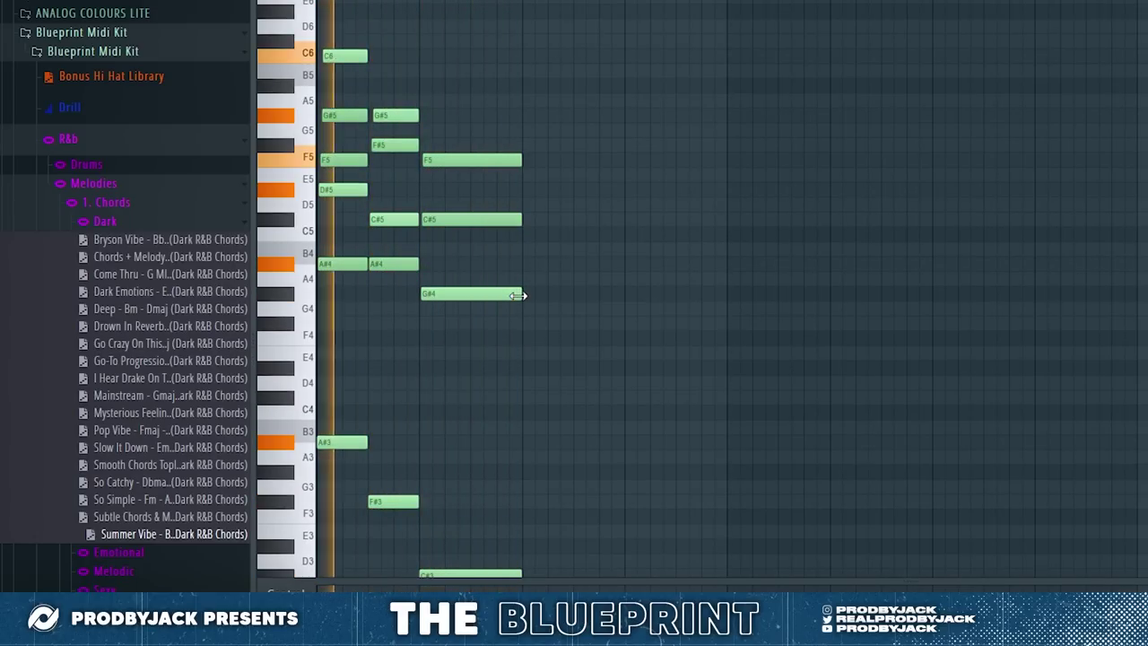
pyautogui.hotkey('shift', 'Down')
pyautogui.hotkey('shift', 'Down')
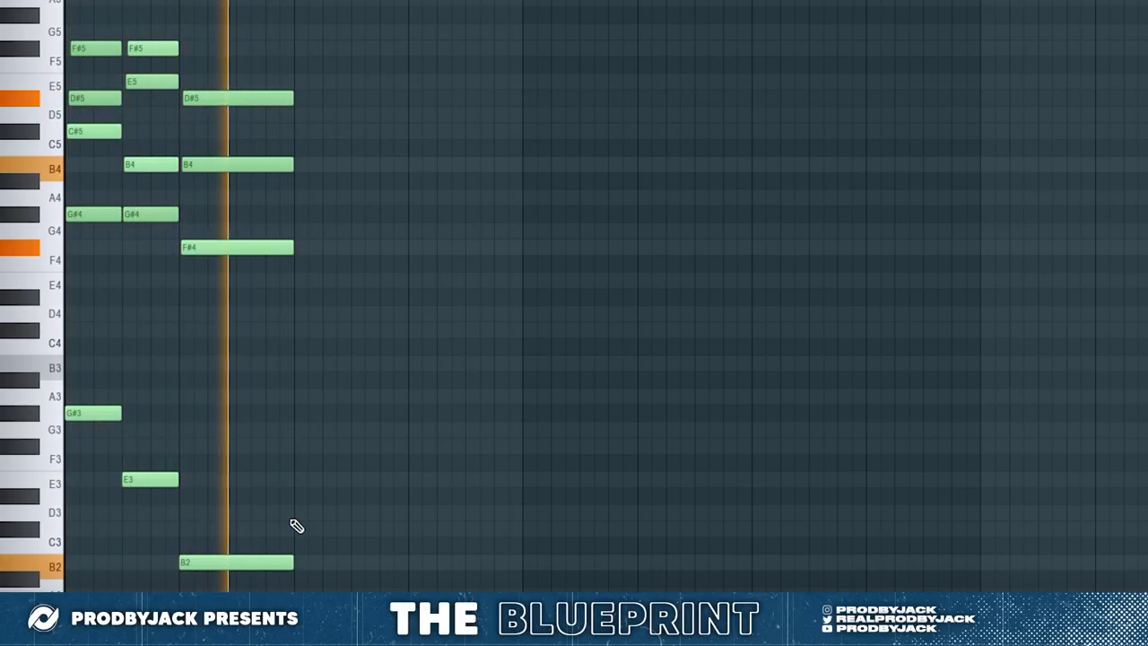
# Raise the progression's final B2 bass note by seven semitones
pyautogui.click(244, 563)
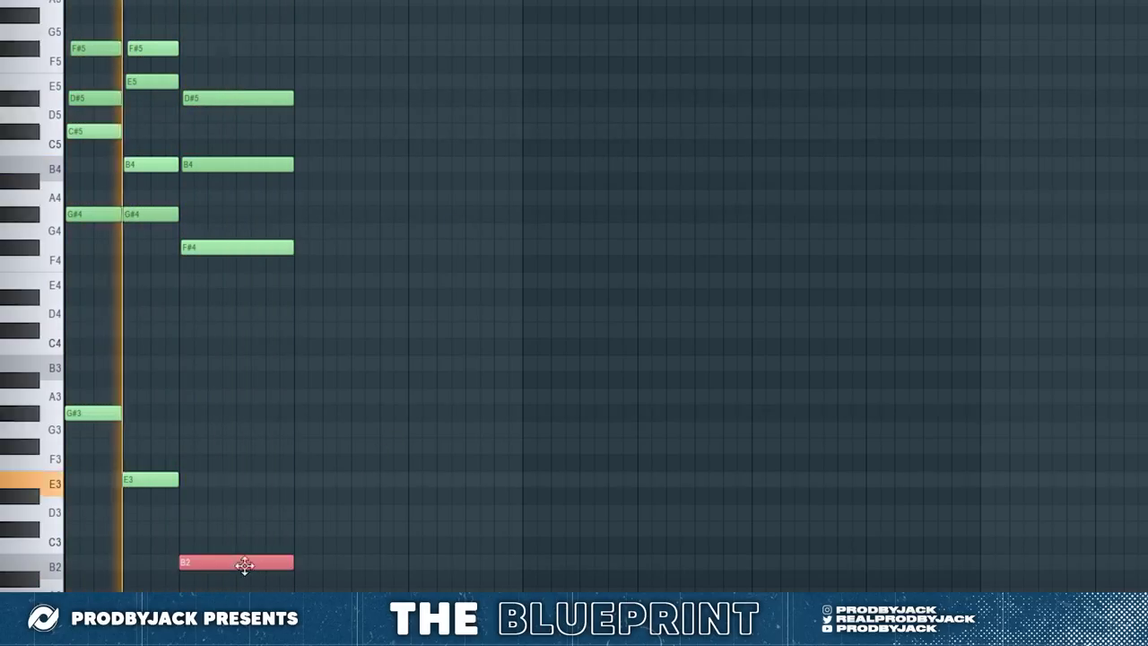
pyautogui.hotkey('shift', 'Up')
pyautogui.hotkey('shift', 'Up')
pyautogui.hotkey('shift', 'Up')
pyautogui.hotkey('shift', 'Up')
pyautogui.hotkey('shift', 'Up')
pyautogui.hotkey('shift', 'Up')
pyautogui.hotkey('shift', 'Up')
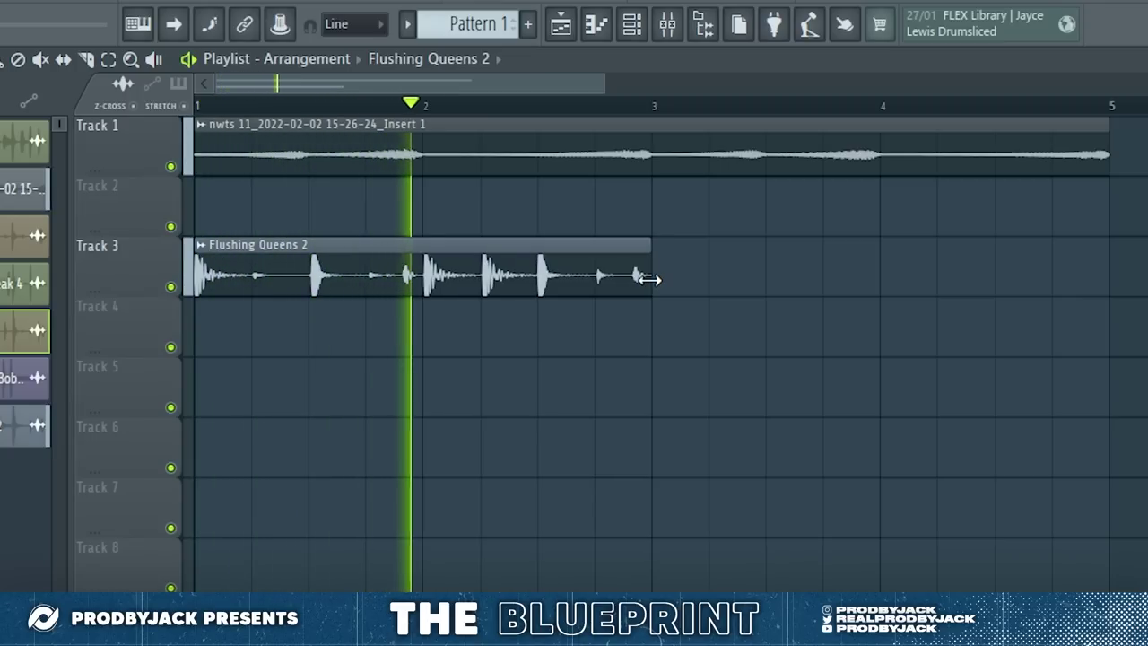
# Resample the Flushing Queens 2 drum loop to 2000 Hz in Edison and place the result in the playlist on Track 4
pyautogui.click(649, 279)
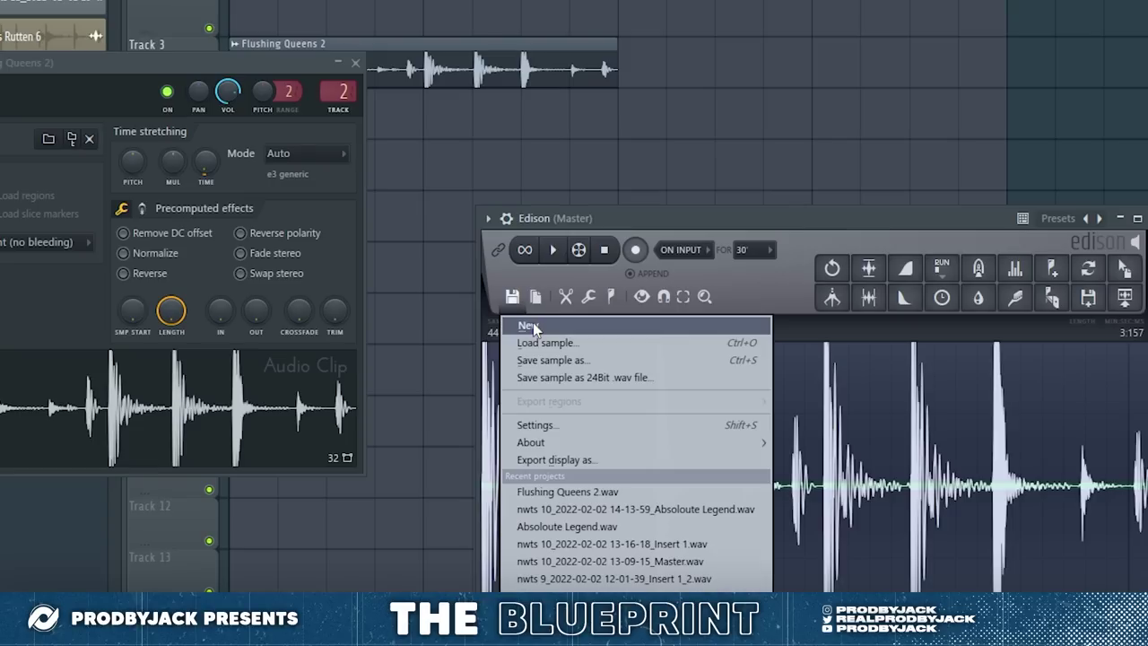
pyautogui.click(536, 297)
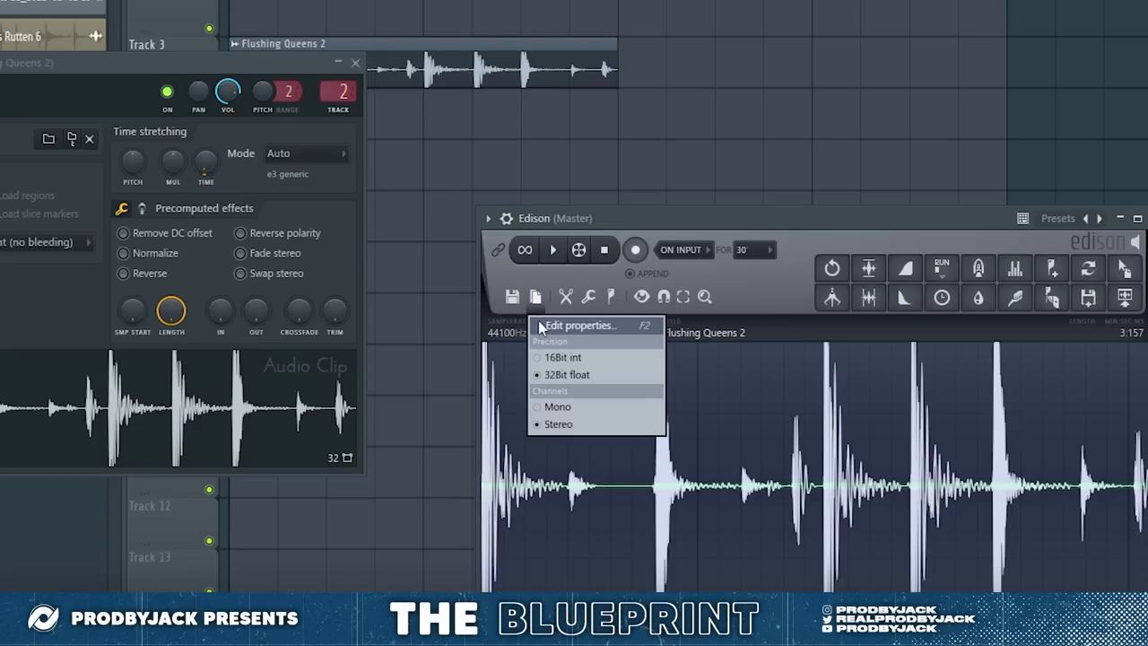
pyautogui.click(574, 325)
pyautogui.write('2000')
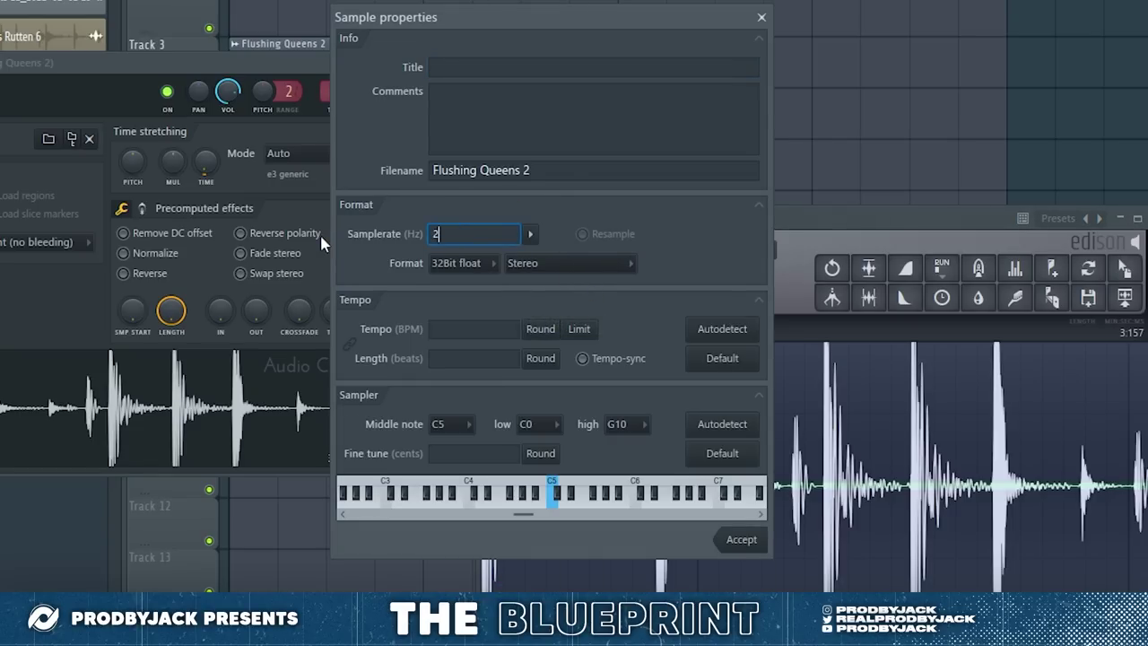
pyautogui.click(743, 539)
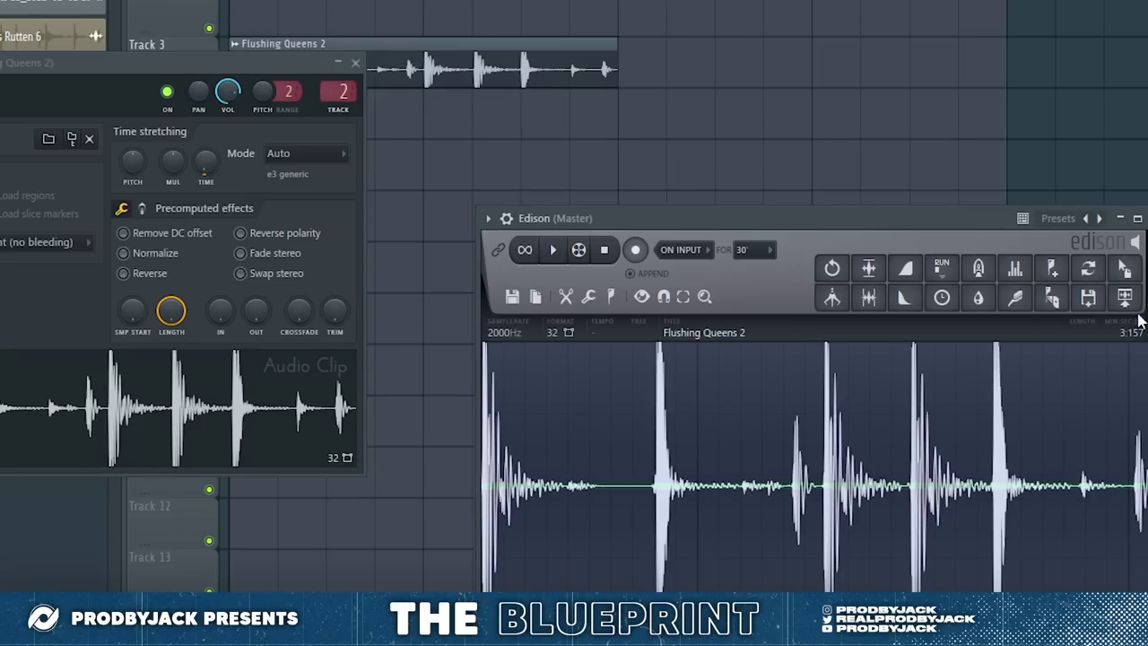
pyautogui.moveTo(1125, 267); pyautogui.dragTo(641, 120)
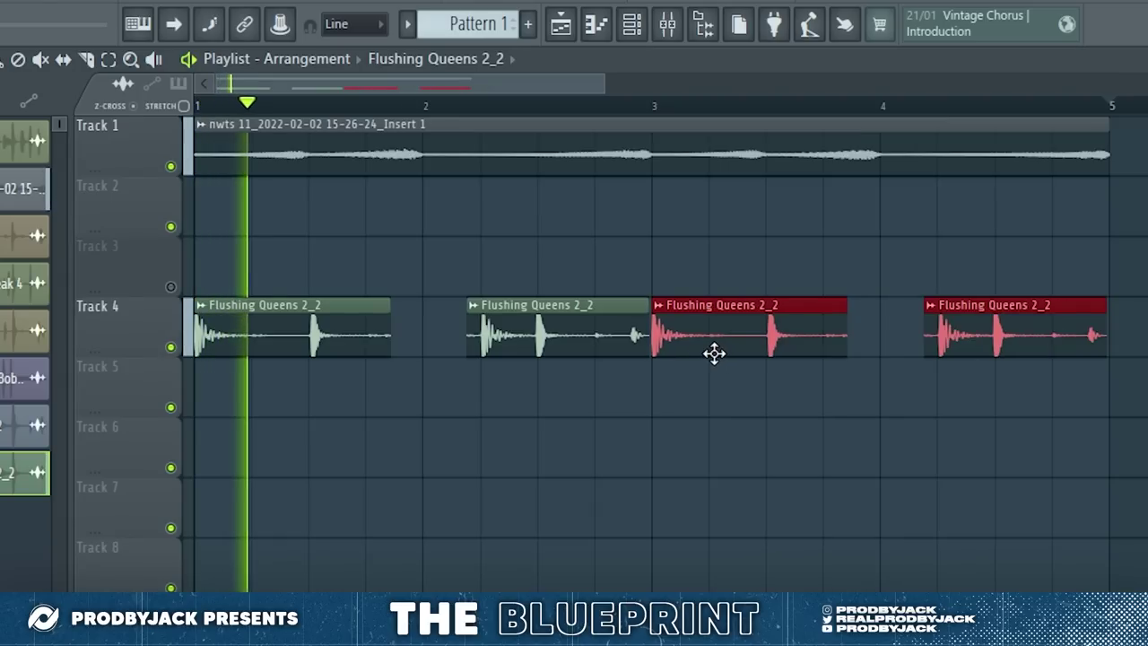
# Inspect where the melody clip and the Flushing Queens 2_2 chops end near bar 5, and review the melody clip's channel settings
pyautogui.click(714, 352)
pyautogui.scroll(-4, 625, 436)
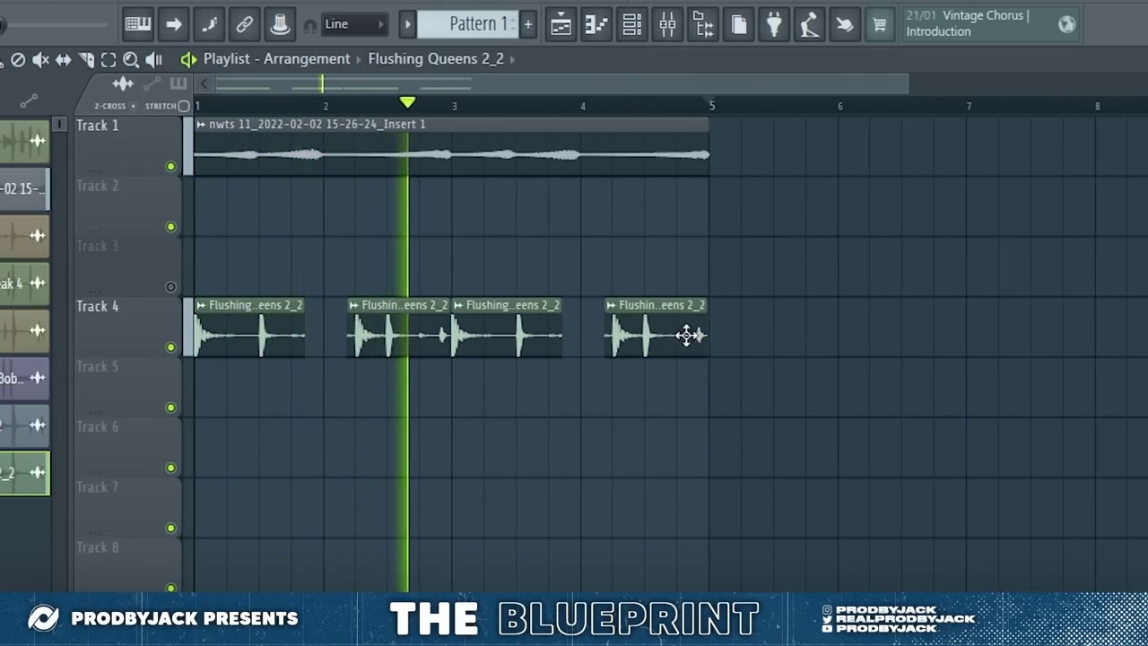
pyautogui.scroll(4, 708, 206)
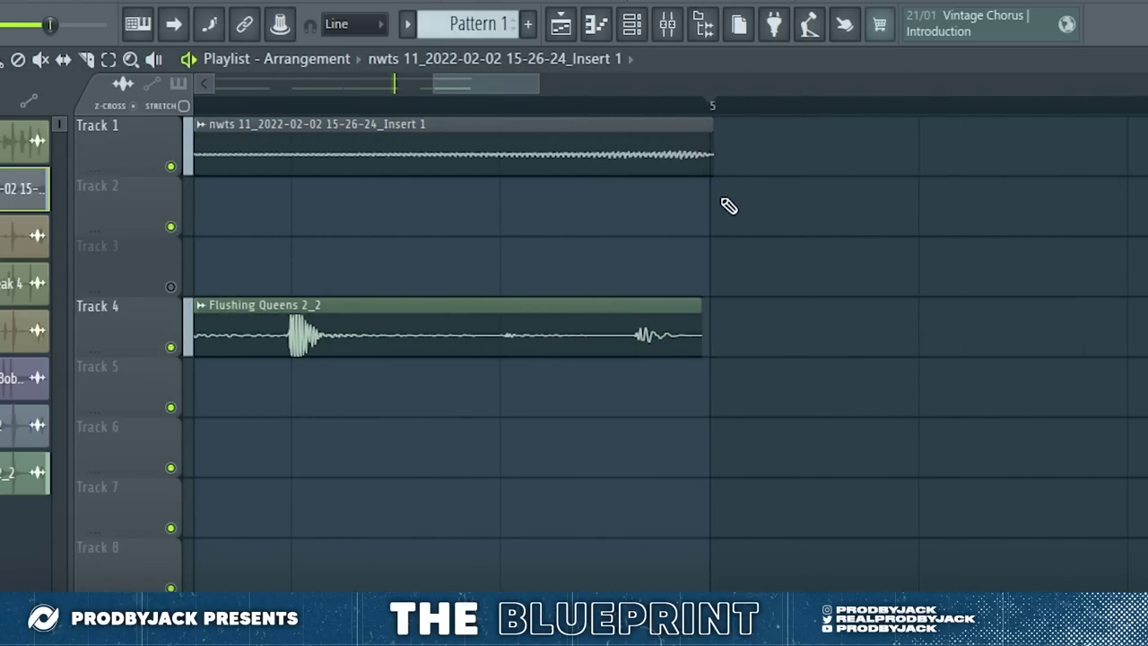
pyautogui.scroll(2, 718, 180)
pyautogui.scroll(2, 481, 94)
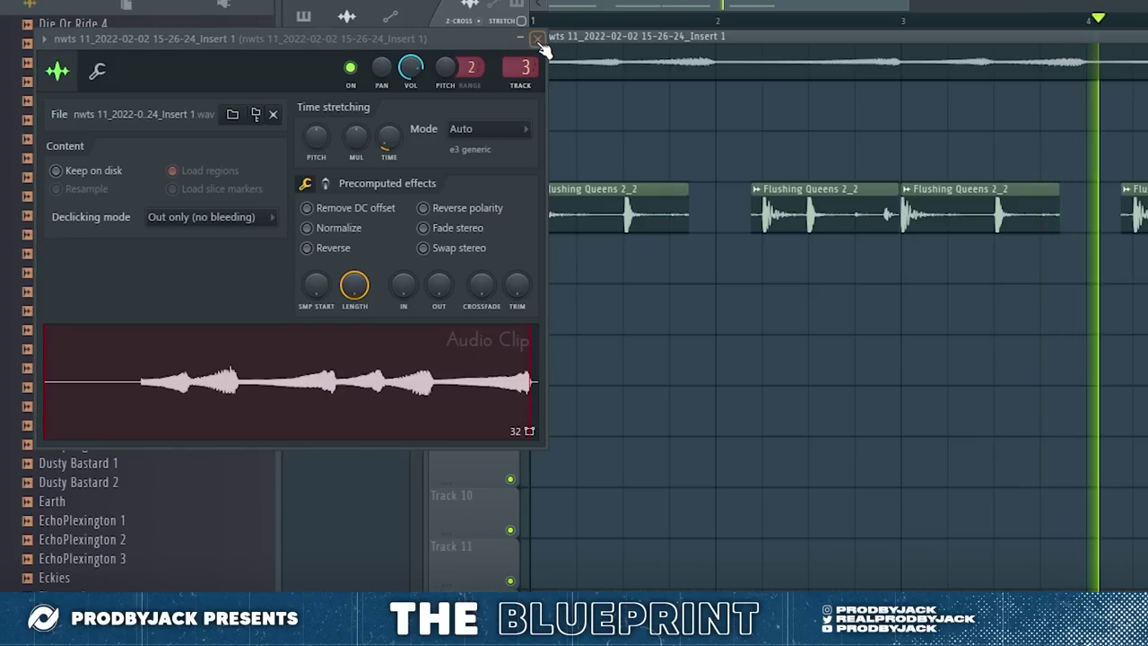
pyautogui.press('Escape')
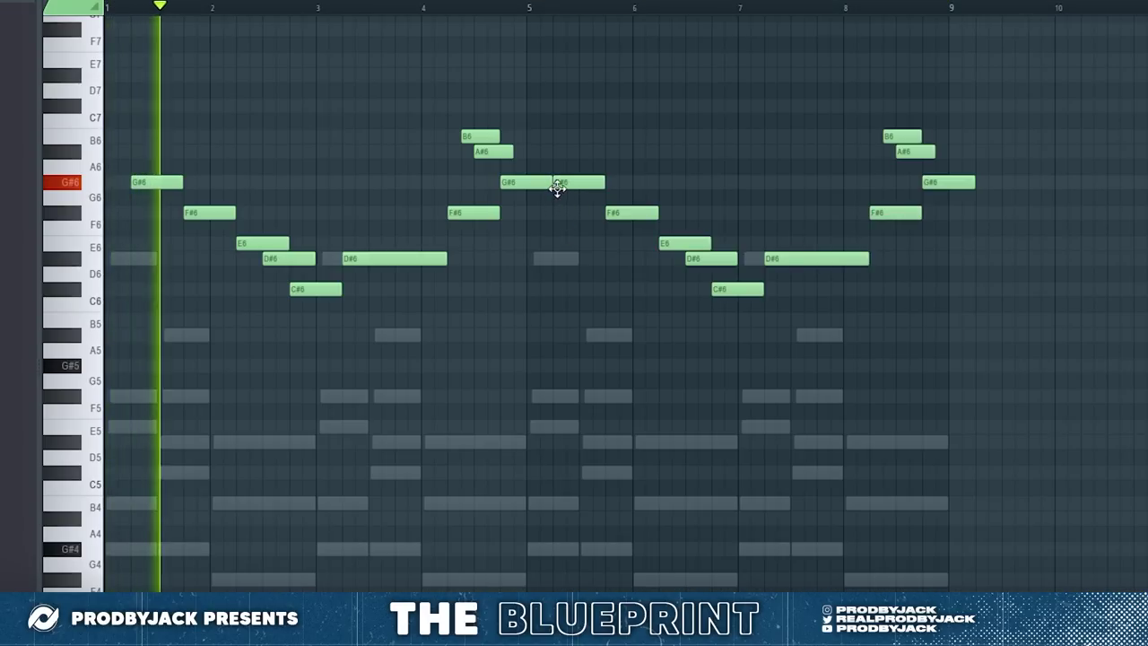
# Replace the two adjoining G#6 melody notes at bar 5 with one longer note, and shorten the final G#6 near bar 9
pyautogui.rightClick(566, 184)
pyautogui.moveTo(556, 183); pyautogui.dragTo(582, 183)
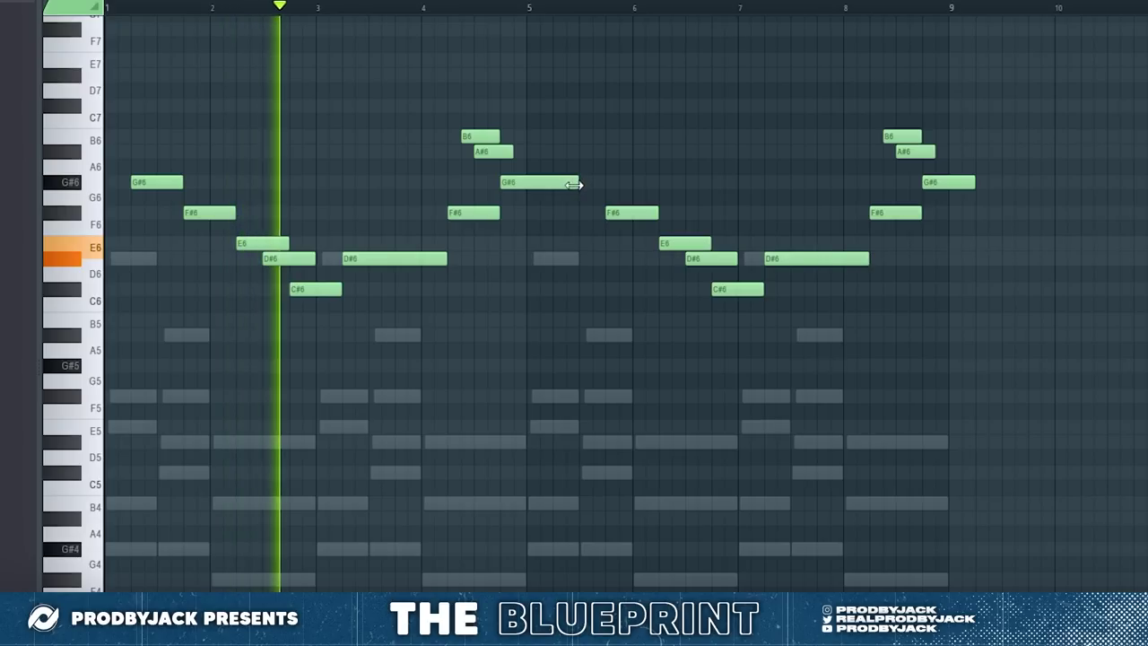
pyautogui.moveTo(982, 190); pyautogui.dragTo(937, 186)
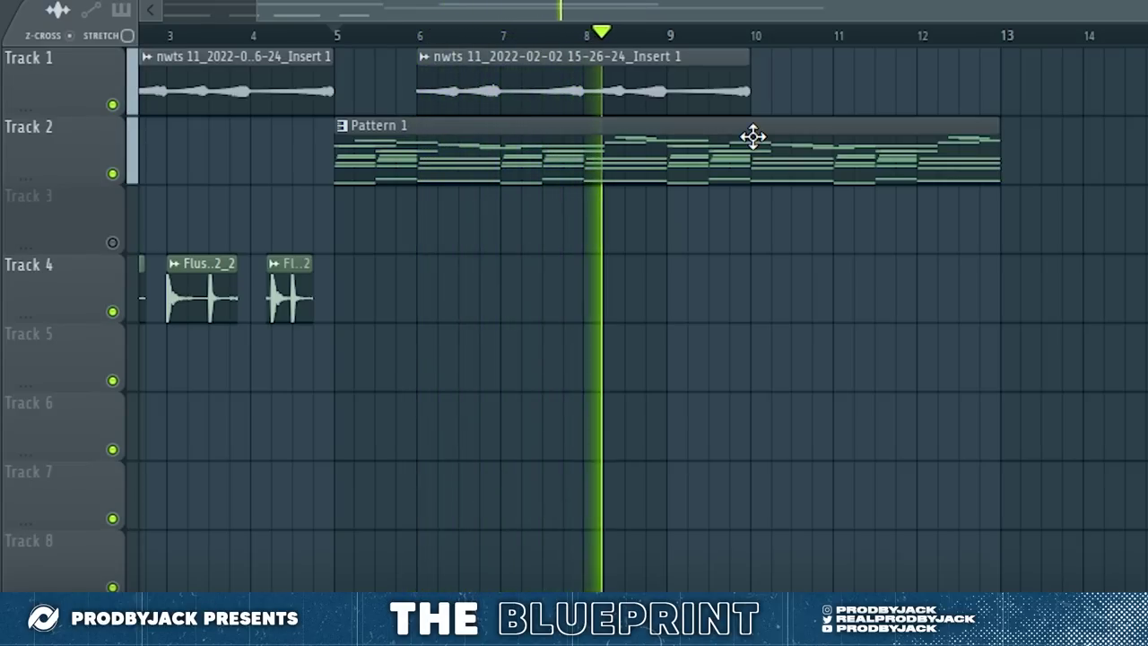
# Raise the C#4 bass note at bar 5 to G#4
pyautogui.click(787, 100)
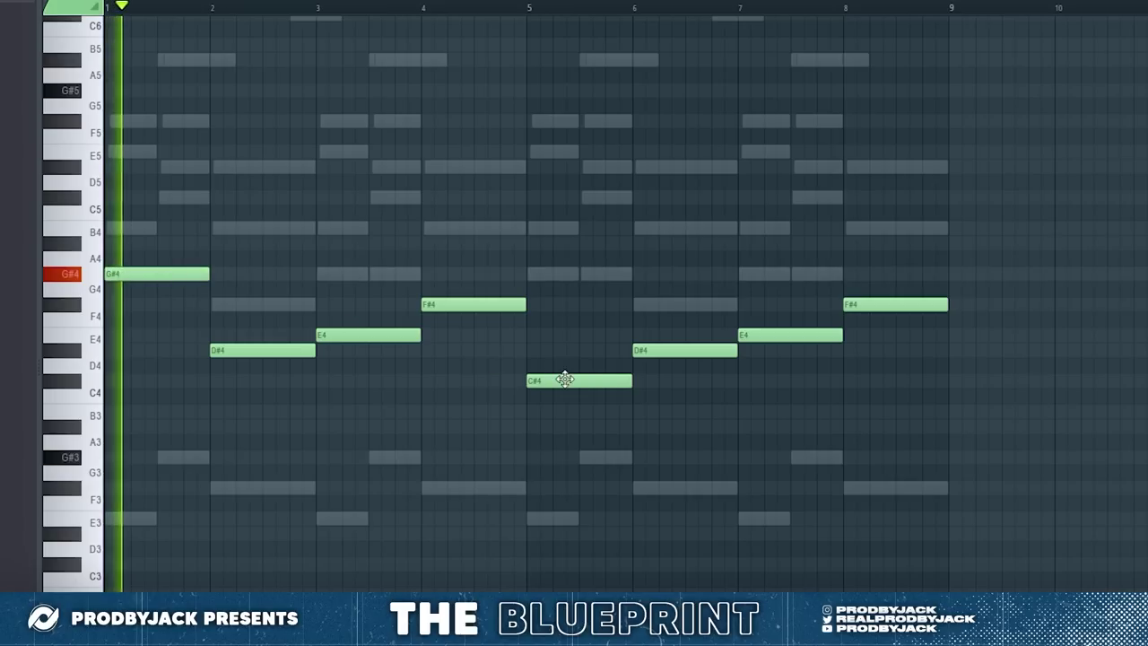
pyautogui.moveTo(565, 377); pyautogui.dragTo(574, 274)
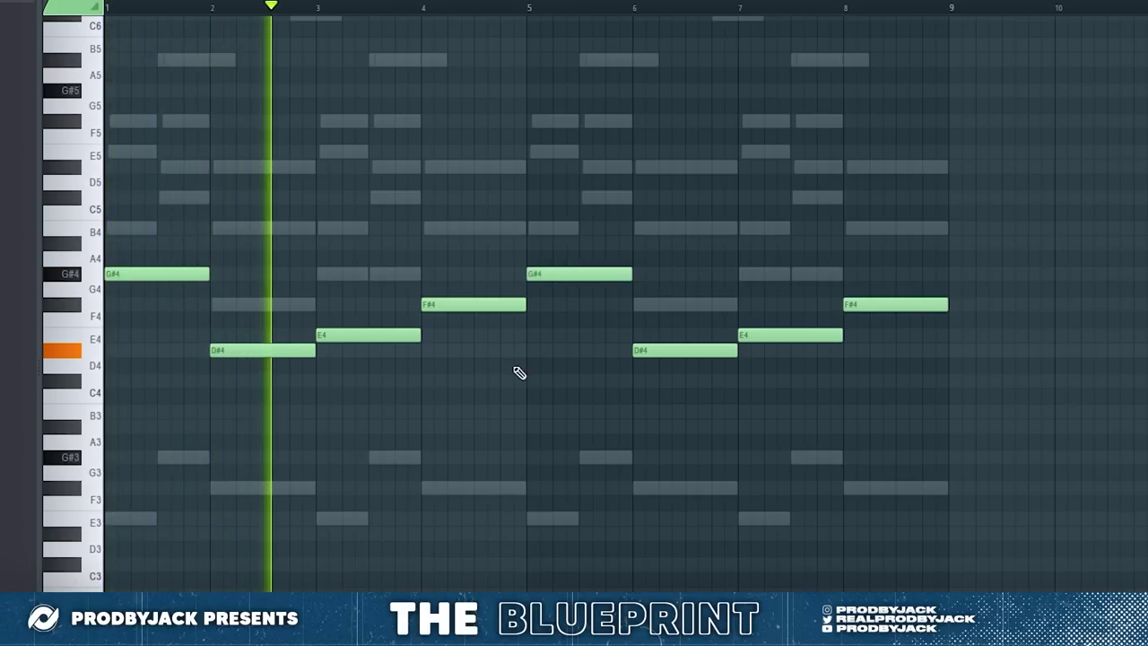